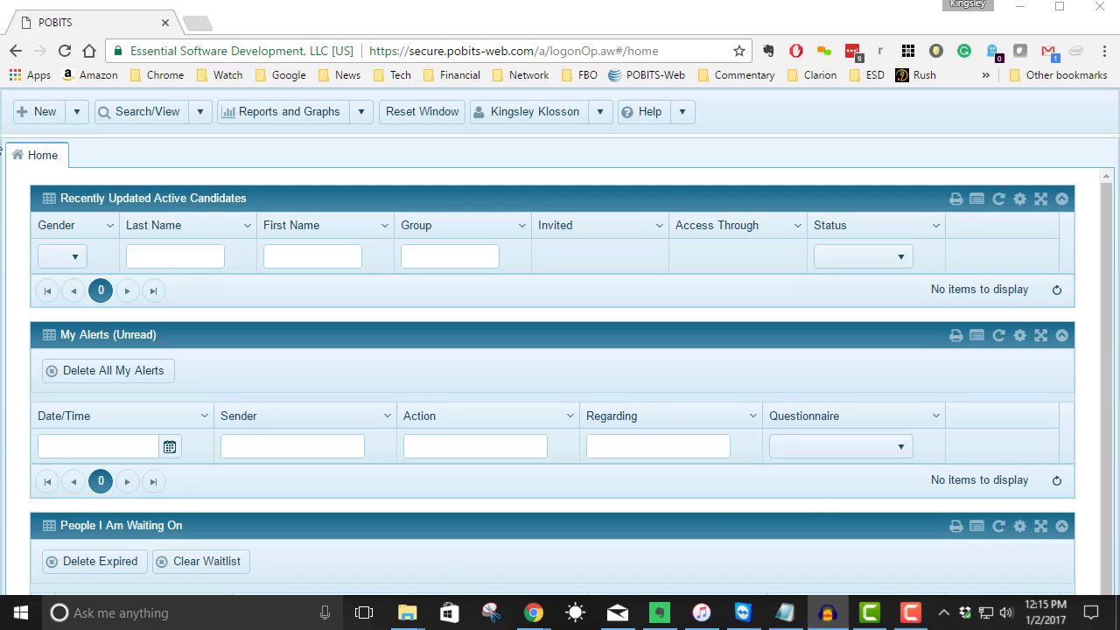
Export the Case Summaries report of all closed cases and open the downloaded Case_Summaries.csv in Excel.
left_click(317, 123)
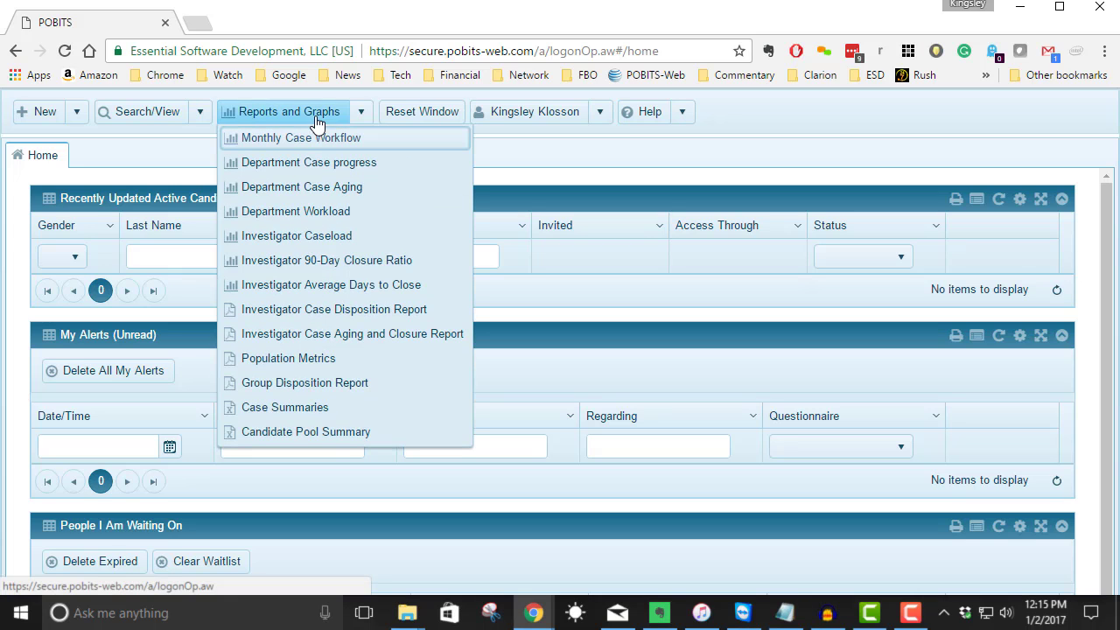
left_click(380, 413)
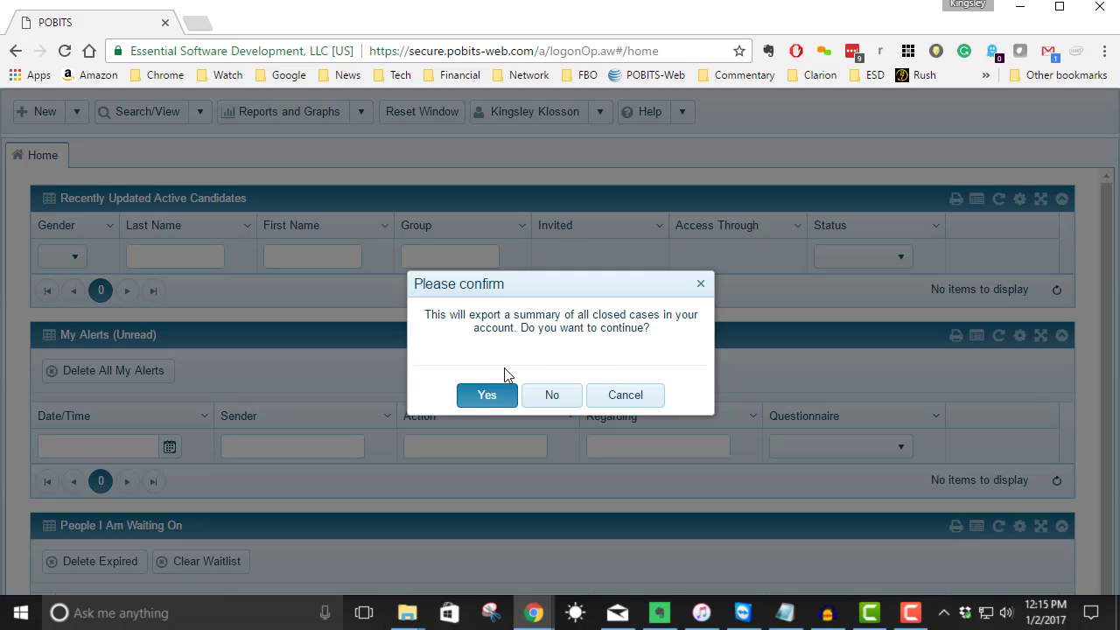
left_click(485, 401)
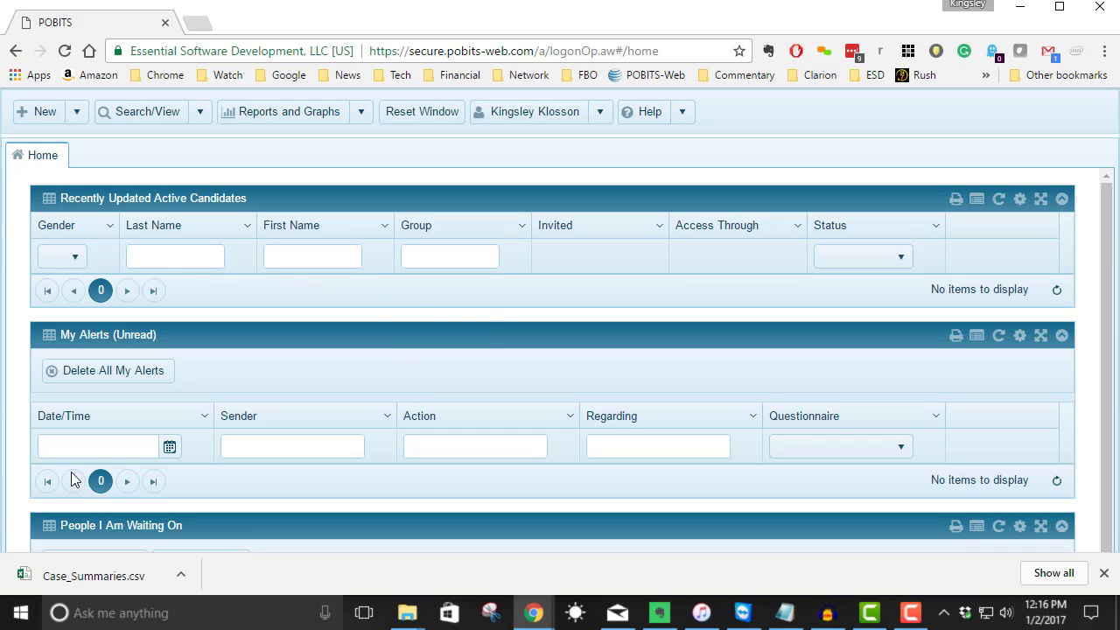
left_click(114, 576)
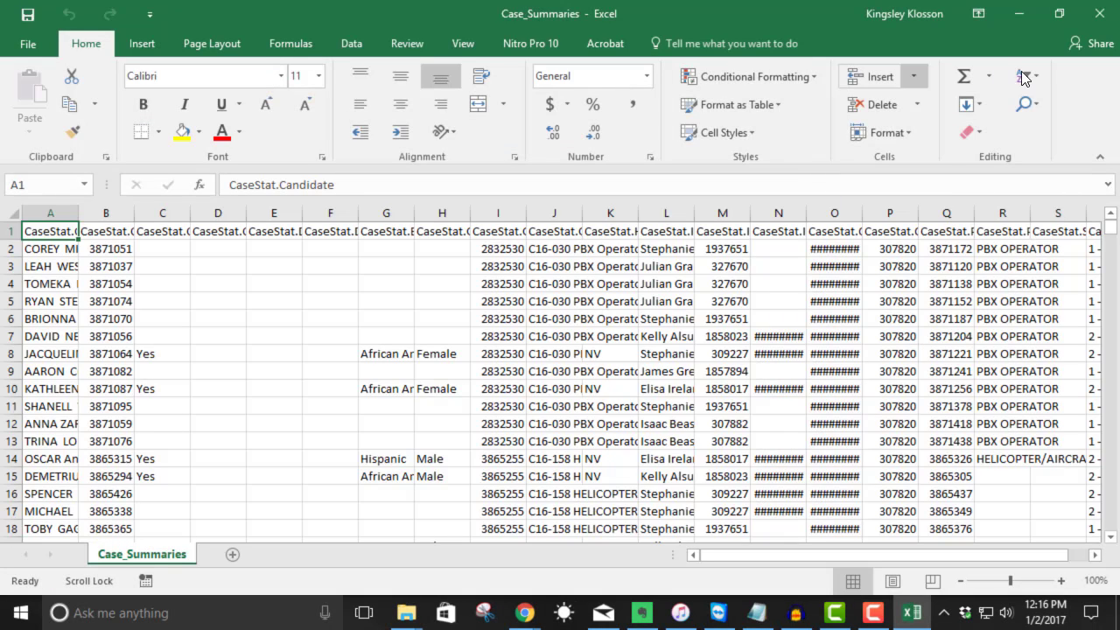
Set the ribbon to auto-hide, then briefly reveal it and return to the worksheet.
left_click(978, 21)
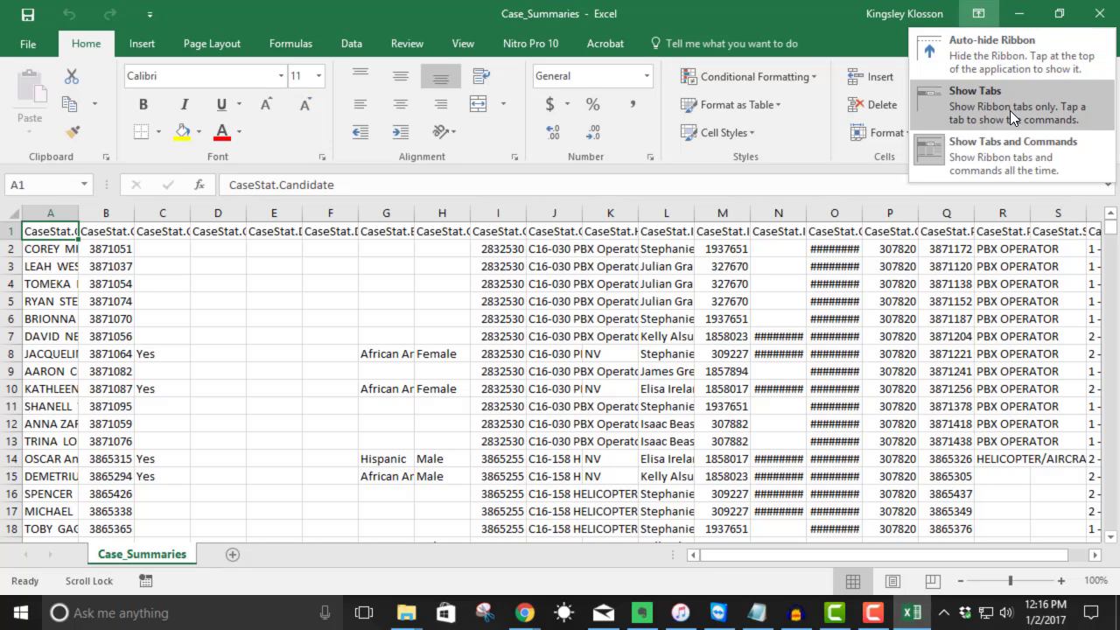
left_click(976, 50)
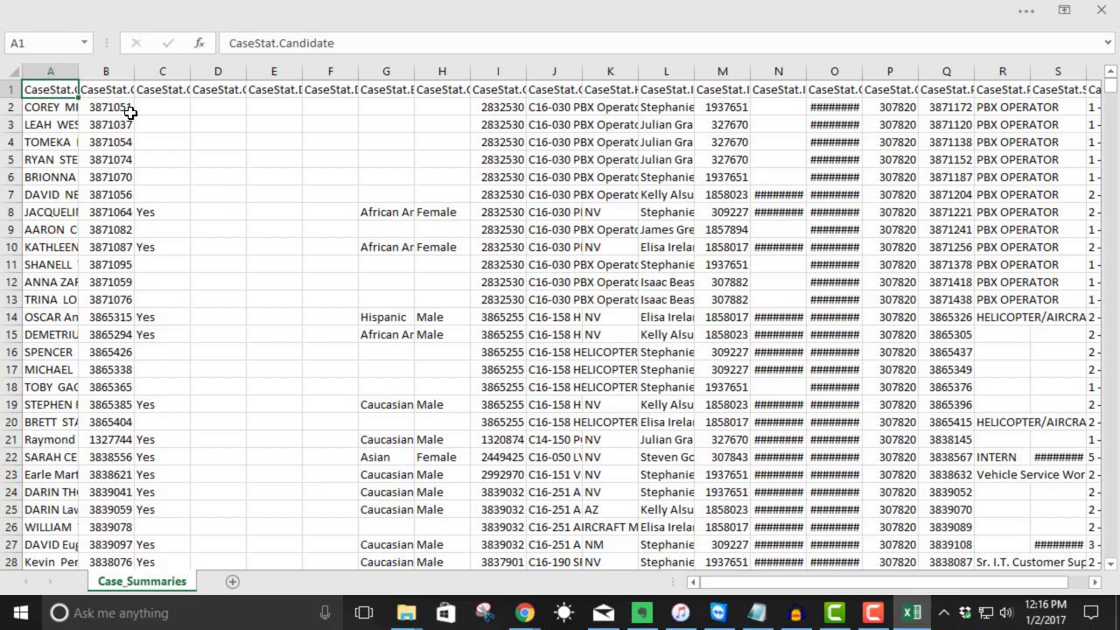
mouse_move(901, 1)
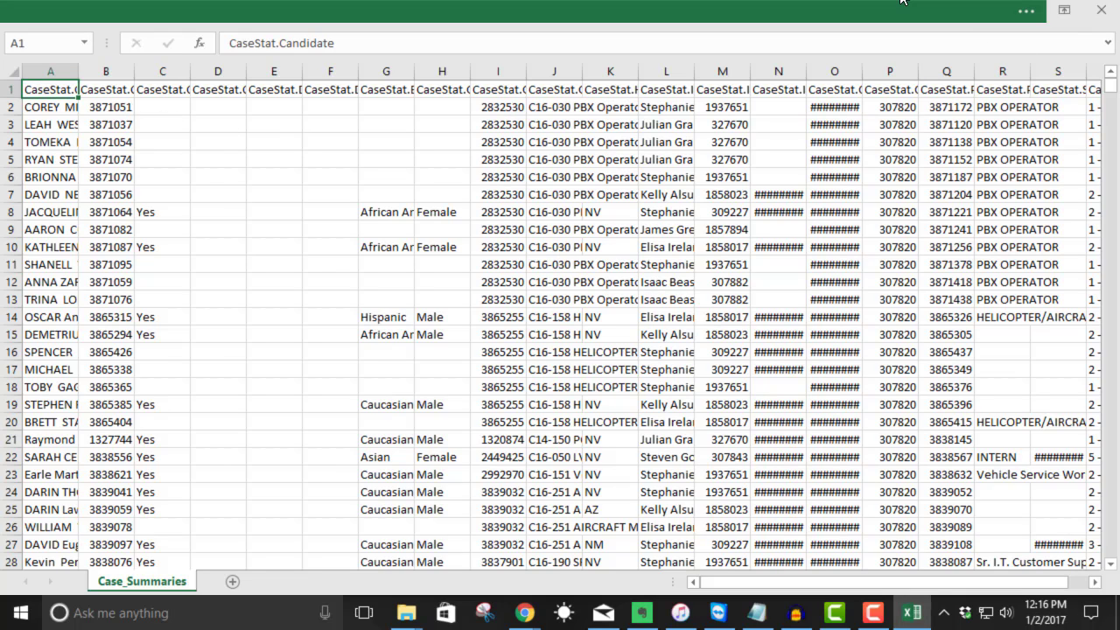
left_click(1037, 11)
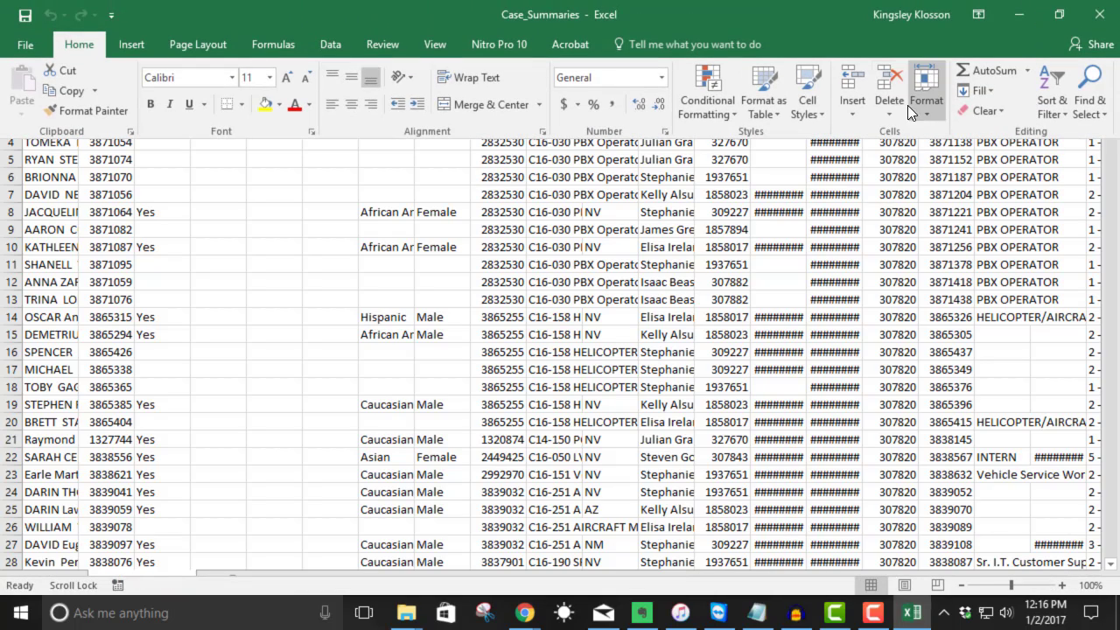
left_click(87, 225)
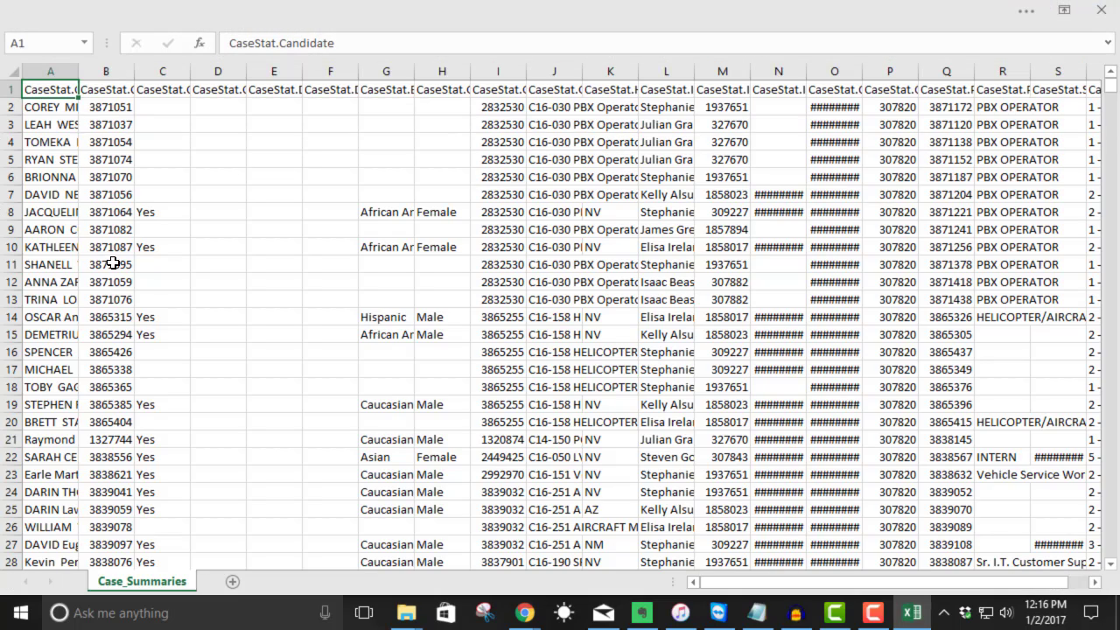
Select the whole data range from A1 to the last used cell and AutoFit its column widths.
key("ctrl+shift+End")
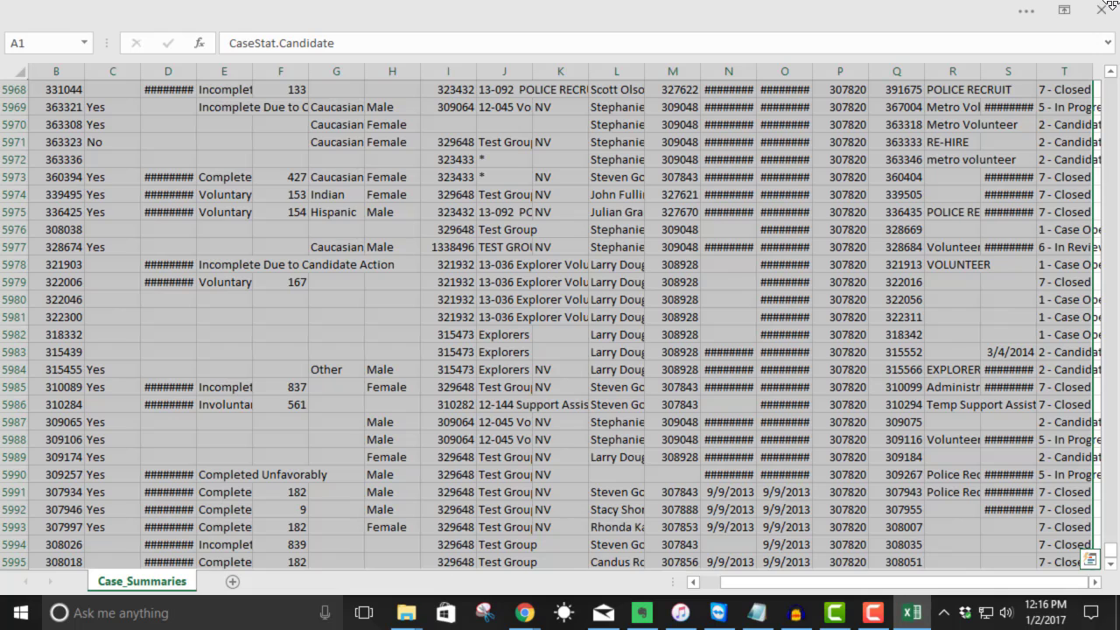
left_click(1015, 12)
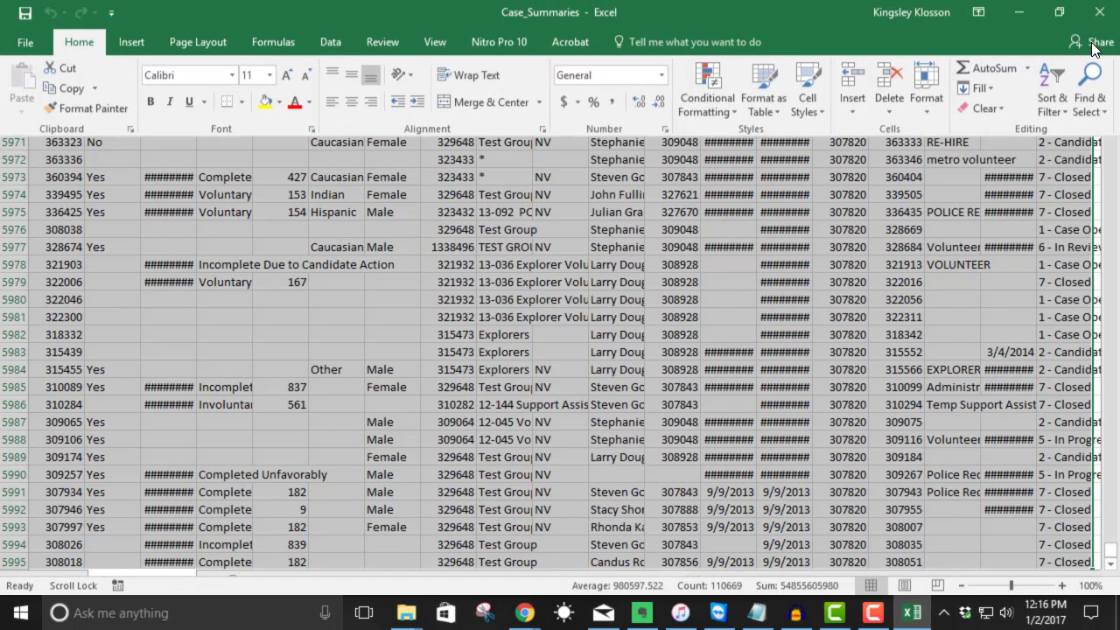
left_click(931, 118)
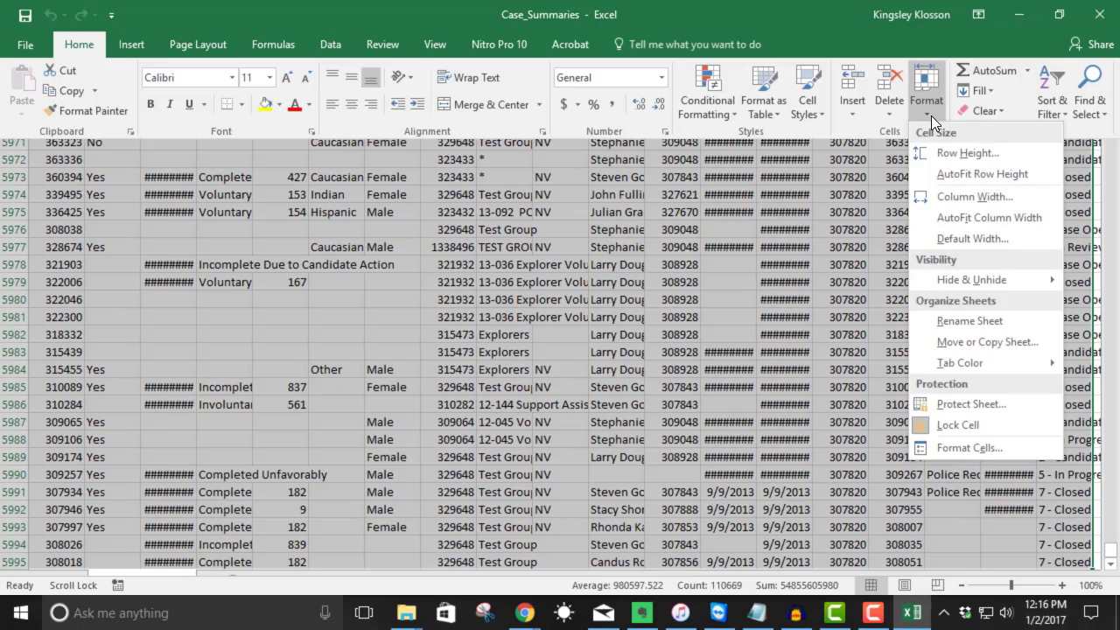
left_click(968, 217)
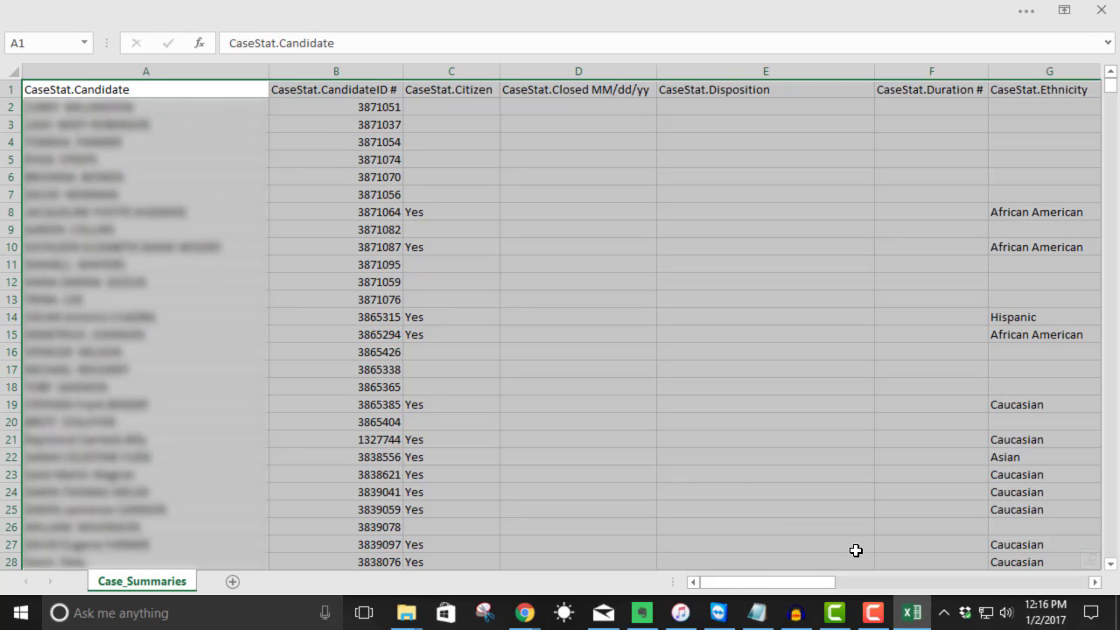
Look across the exported columns and select the CaseStat.Duration # column.
left_click_drag(798, 584, 926, 600)
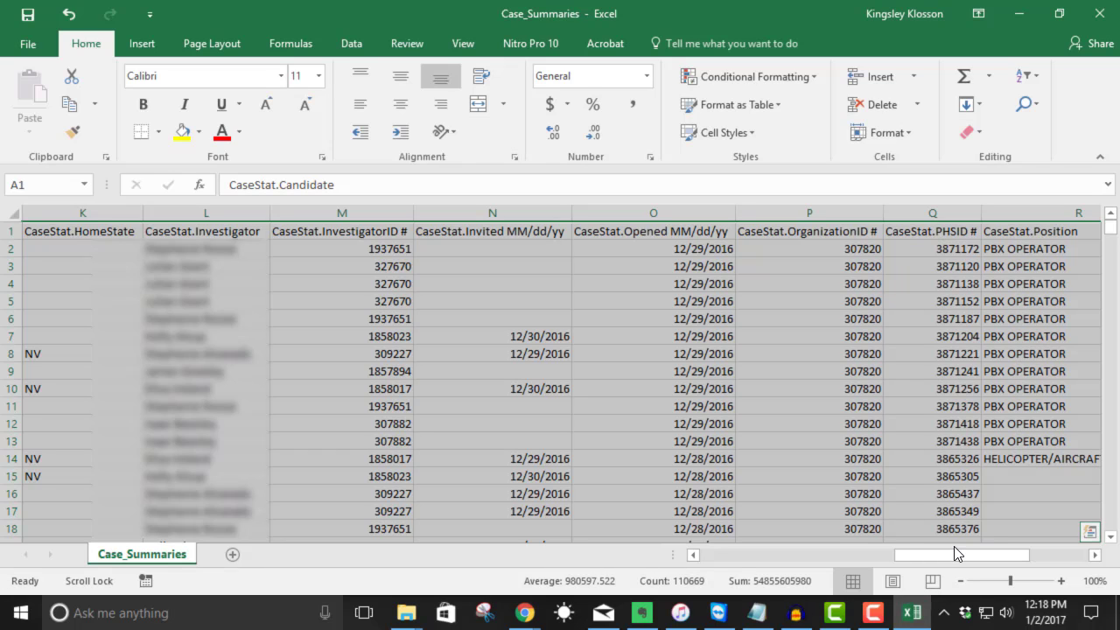
left_click_drag(943, 559, 1005, 560)
left_click_drag(1078, 561, 830, 535)
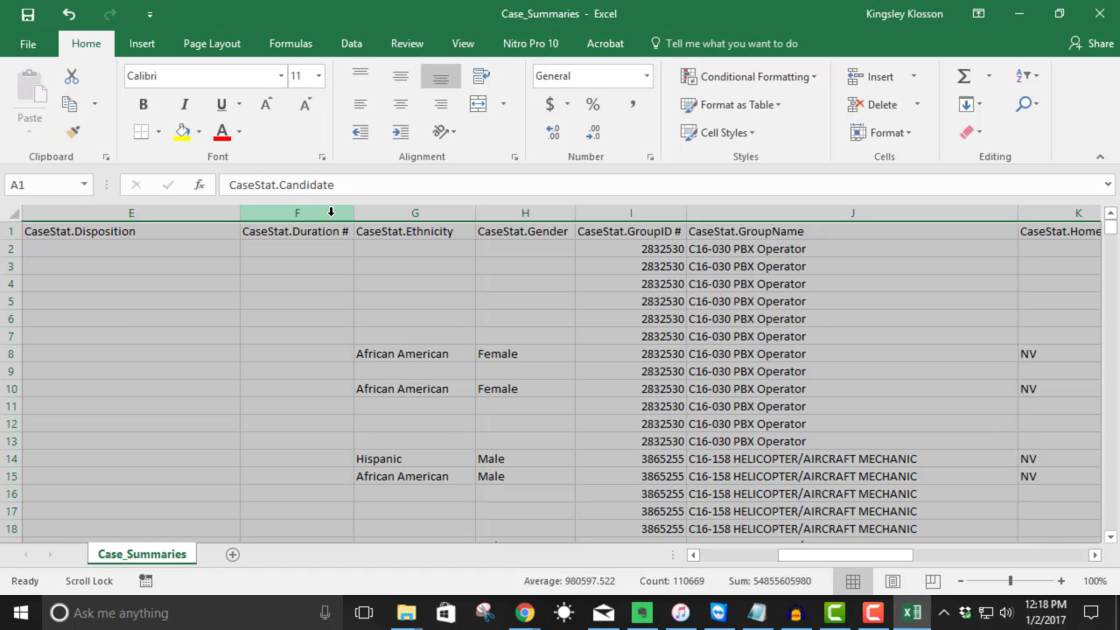
left_click(302, 212)
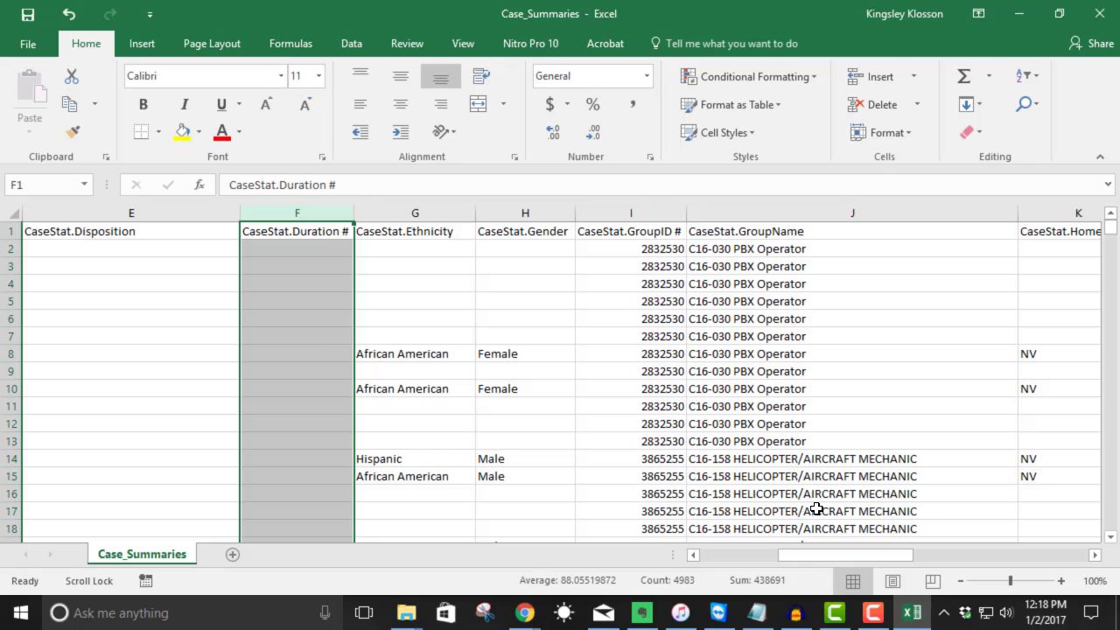
Examine the case durations in column F alongside their closing dates and dispositions.
left_click_drag(873, 556, 827, 558)
scroll(283, 352, "down", 20)
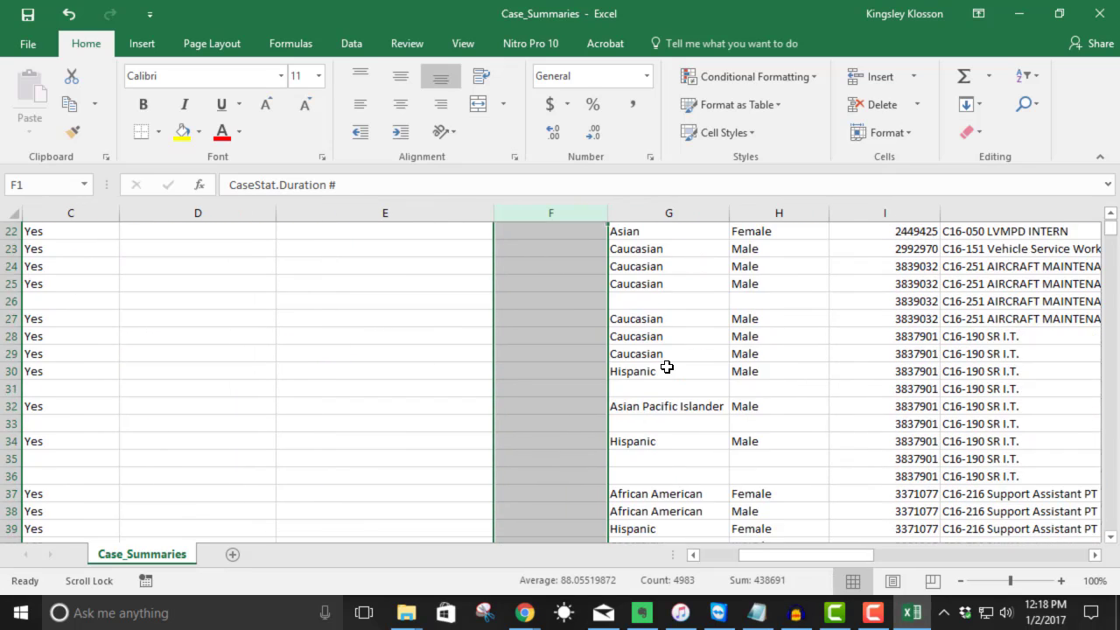
scroll(799, 462, "down", 8)
scroll(797, 460, "up", 2)
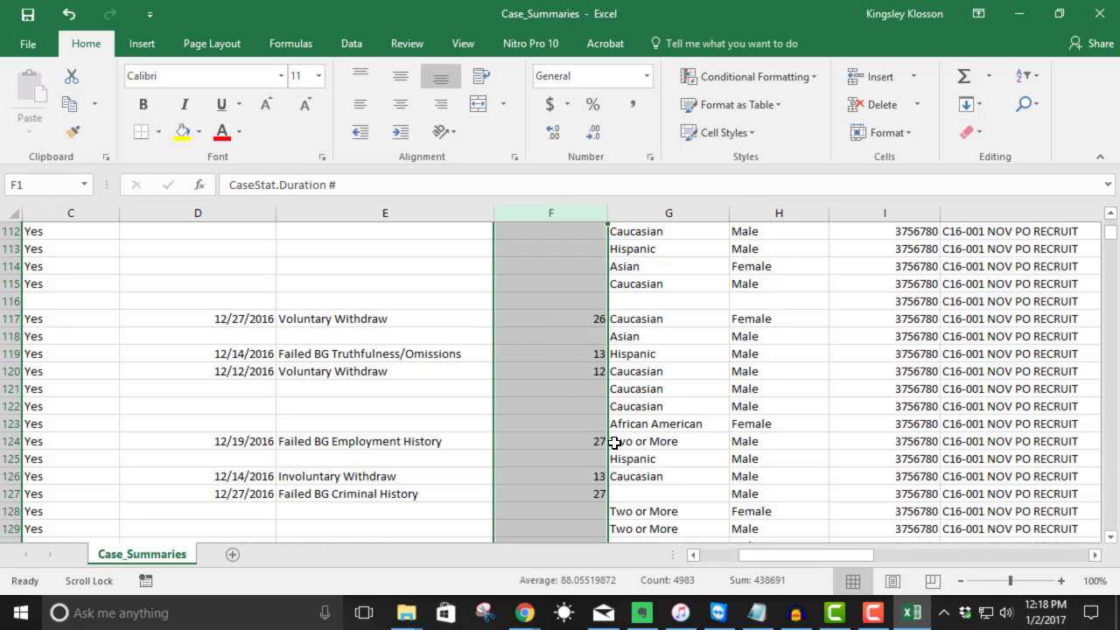
scroll(685, 420, "up", 3)
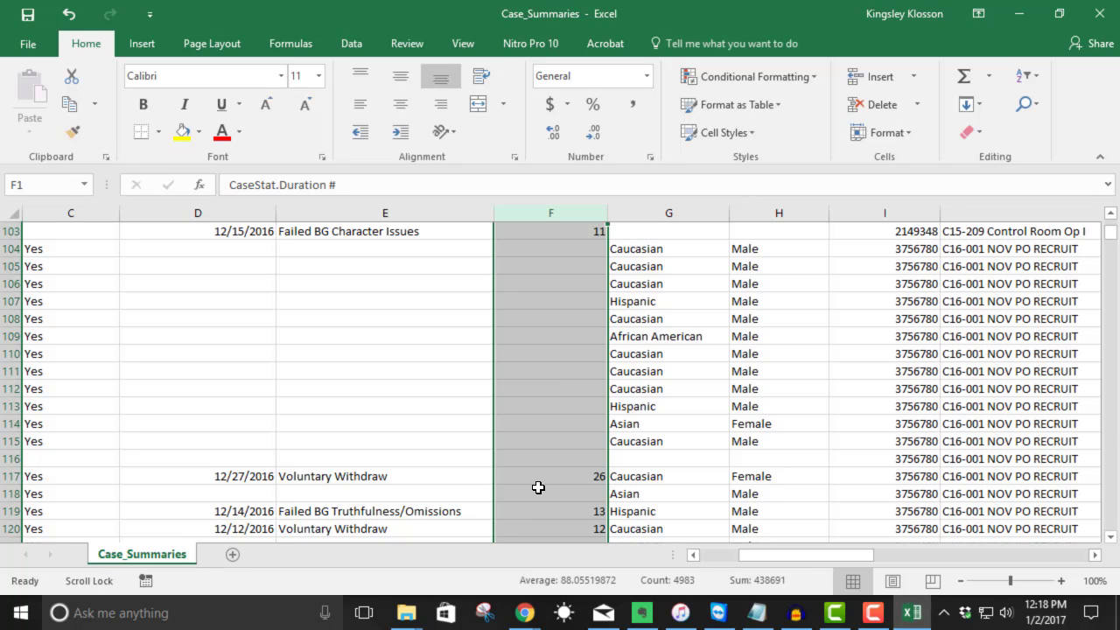
scroll(570, 338, "up", 3)
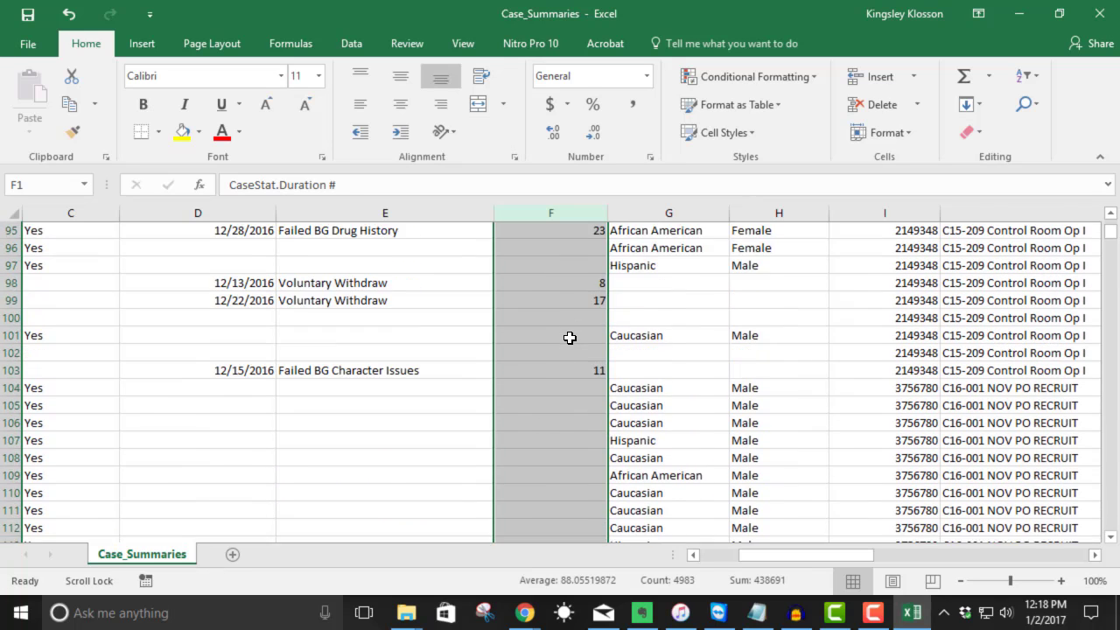
scroll(569, 338, "up", 5)
scroll(588, 345, "up", 2)
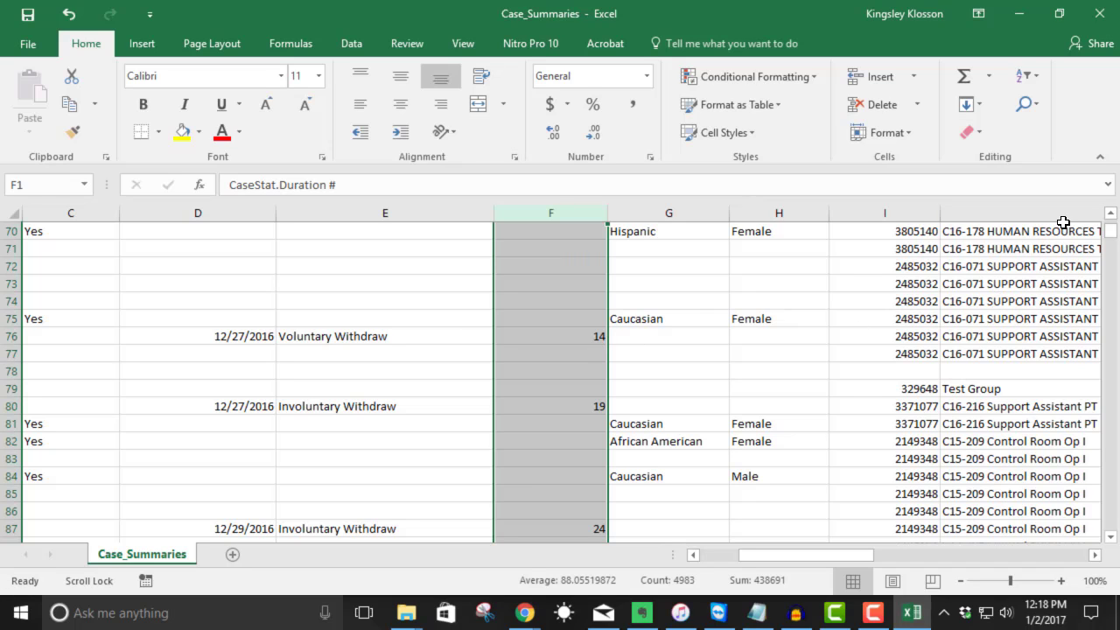
Enter =AVERAGE(F2:F5995) in cell F5997, below the last case duration, and select that cell.
left_click_drag(1113, 239, 1112, 326)
scroll(952, 548, "down", 14)
scroll(302, 417, "down", 5)
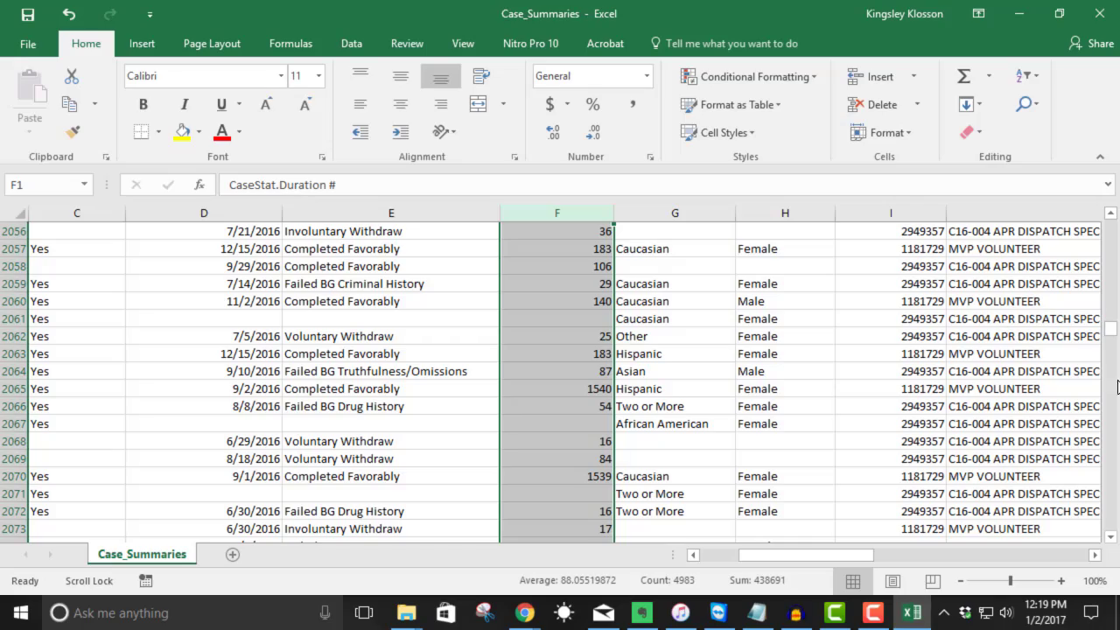
left_click_drag(1111, 329, 1110, 522)
scroll(1110, 522, "down", 5)
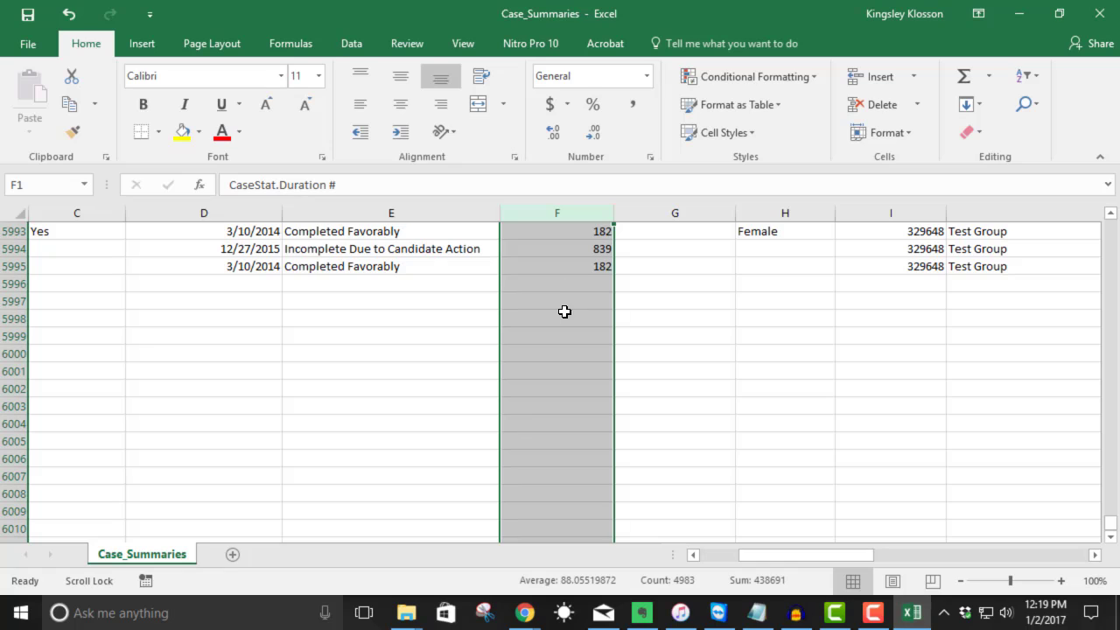
left_click(566, 296)
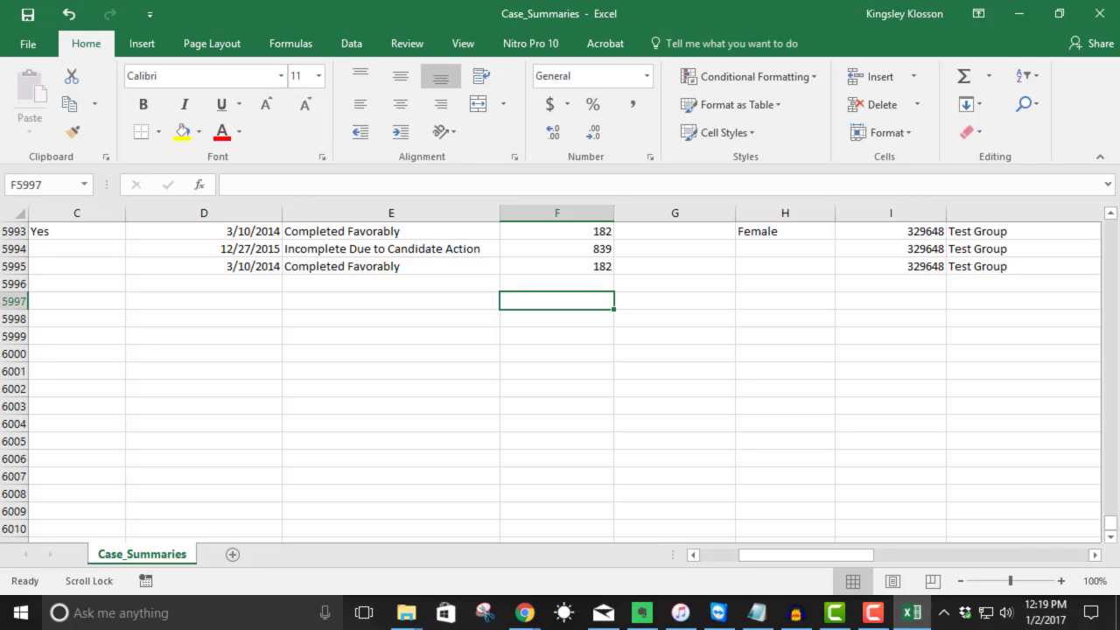
type("=")
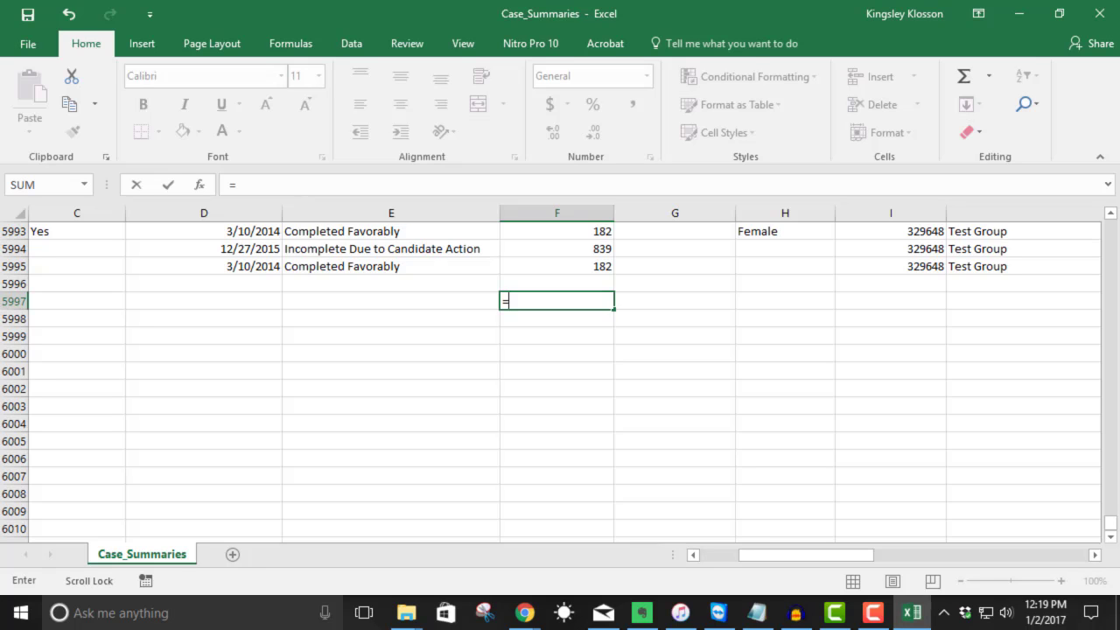
type("average")
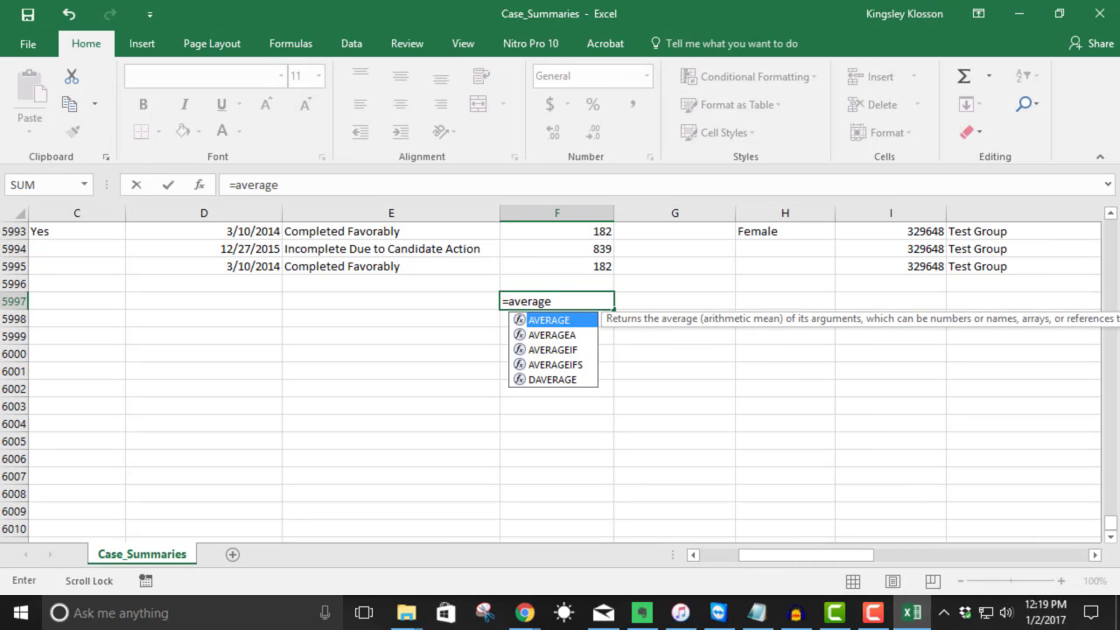
type("(")
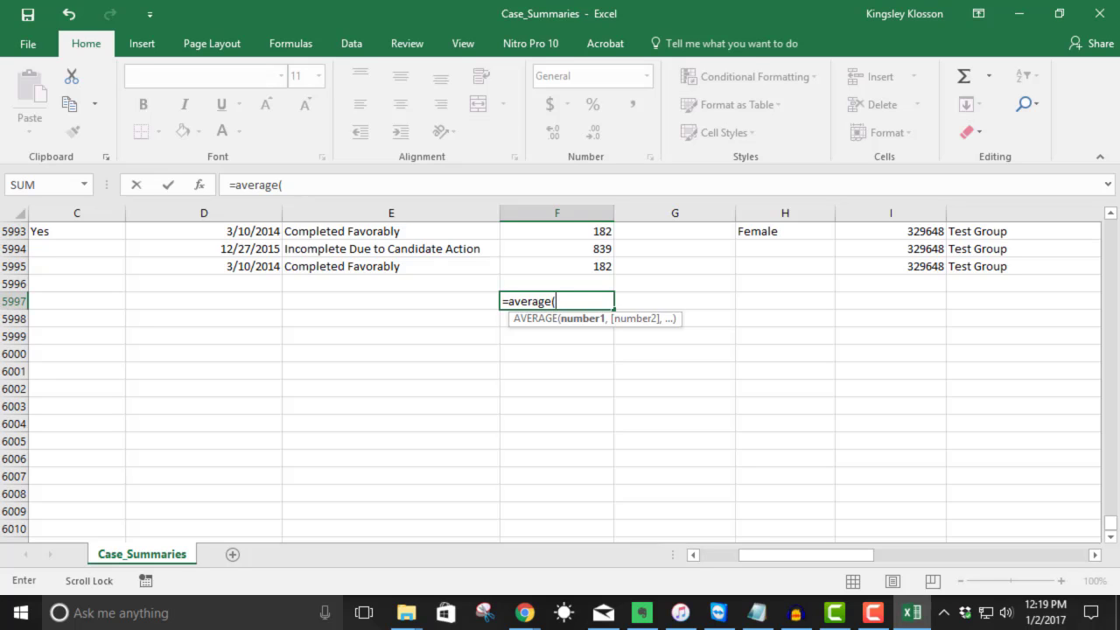
type("f2:")
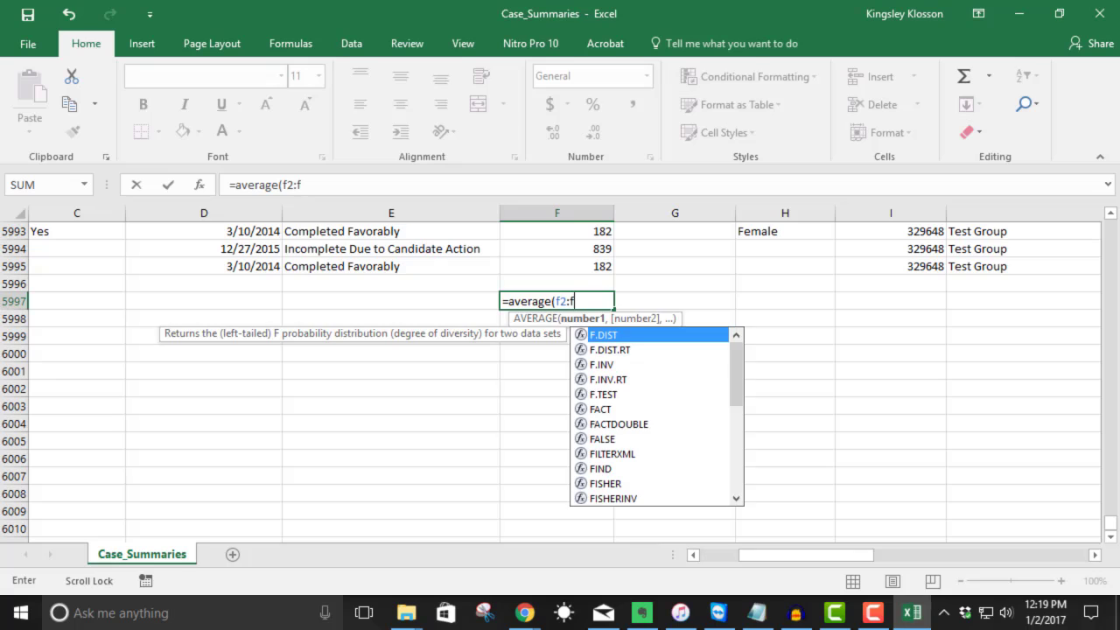
type("f")
type("5")
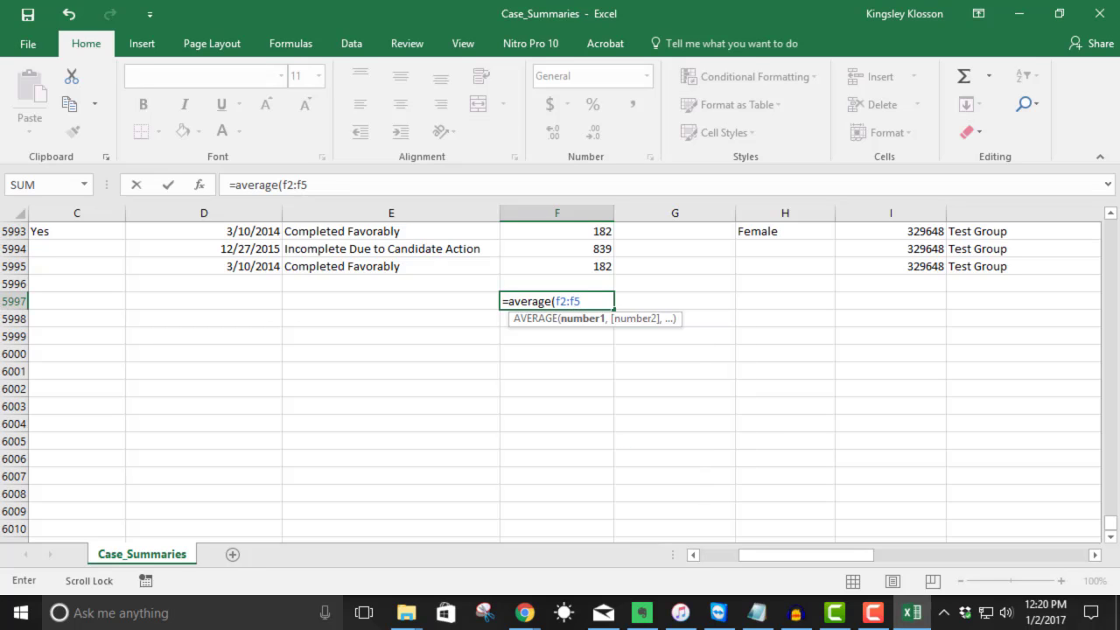
type("995")
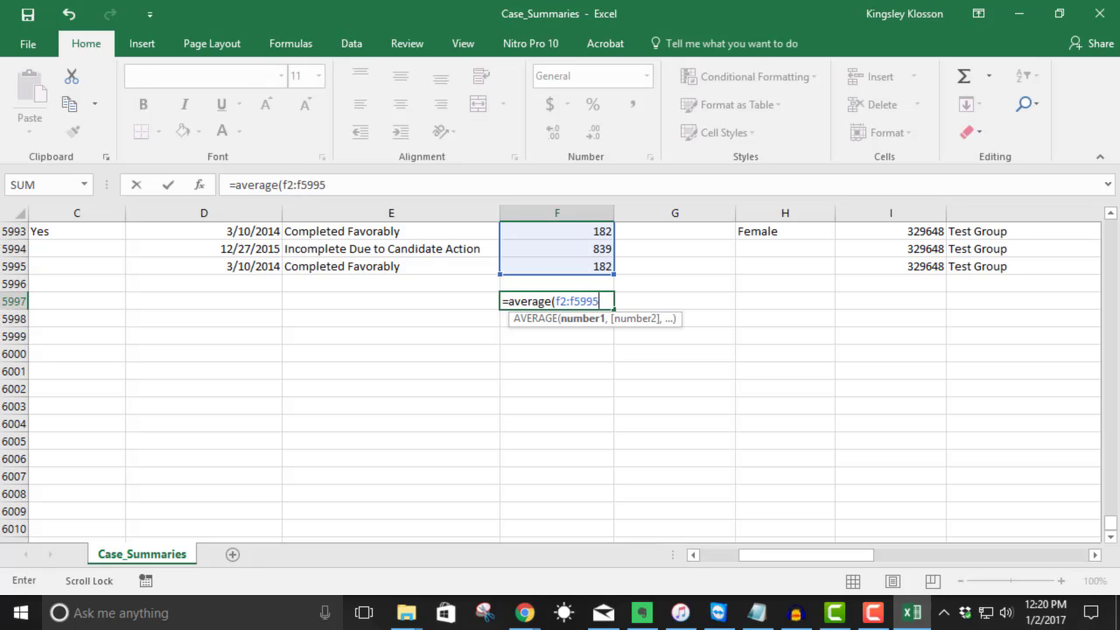
type(")")
key("Return")
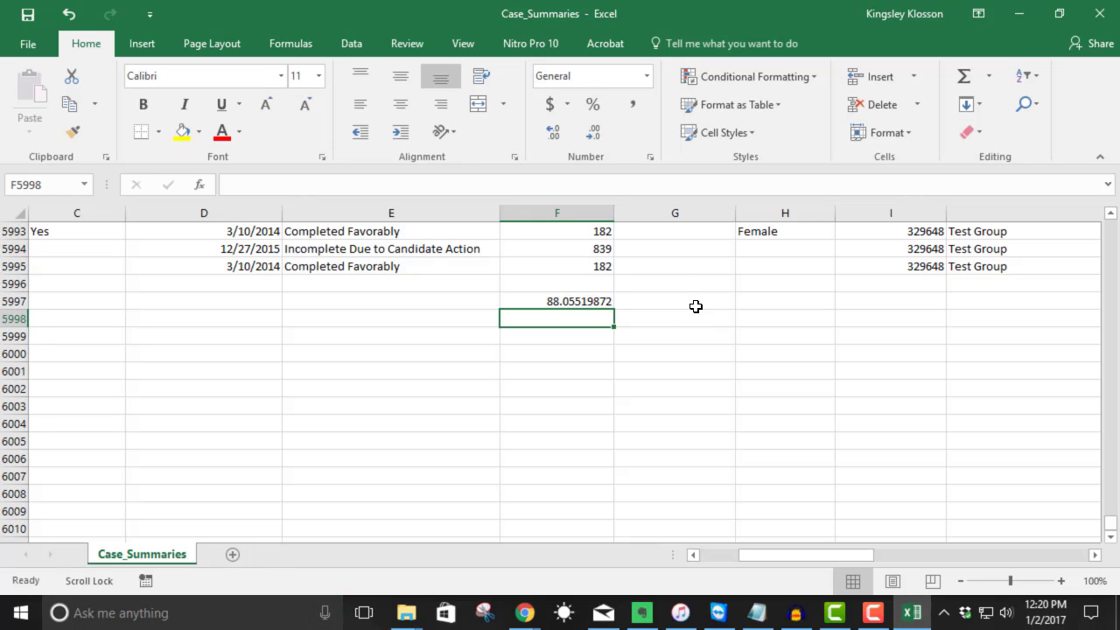
left_click(531, 303)
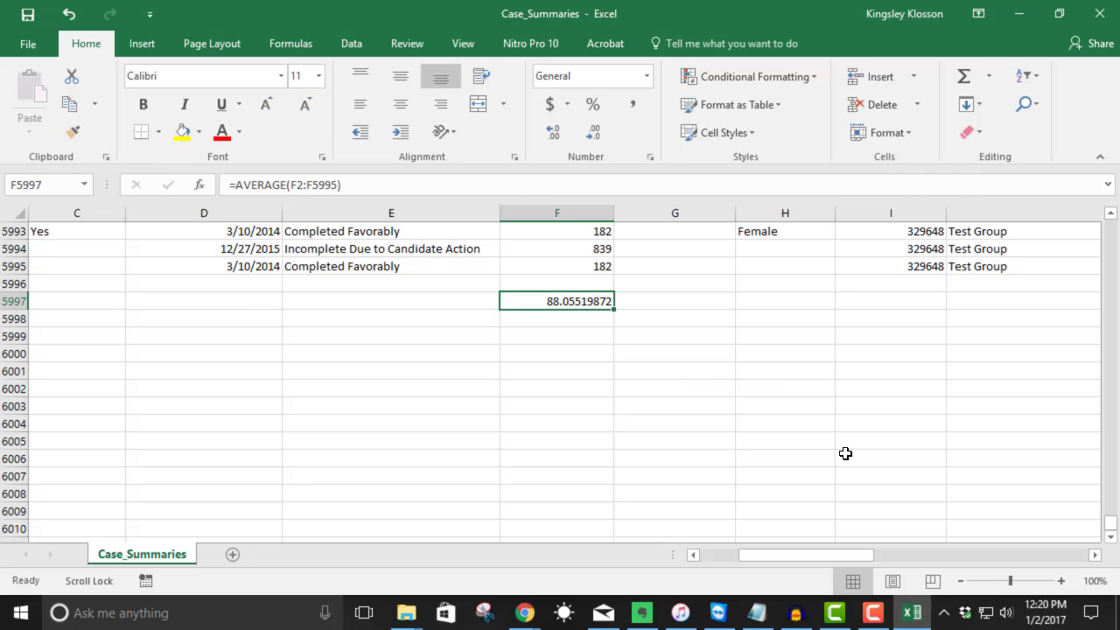
Look back up through the case rows above the average, comparing their dispositions and durations.
scroll(845, 454, "up", 2)
scroll(845, 453, "up", 14)
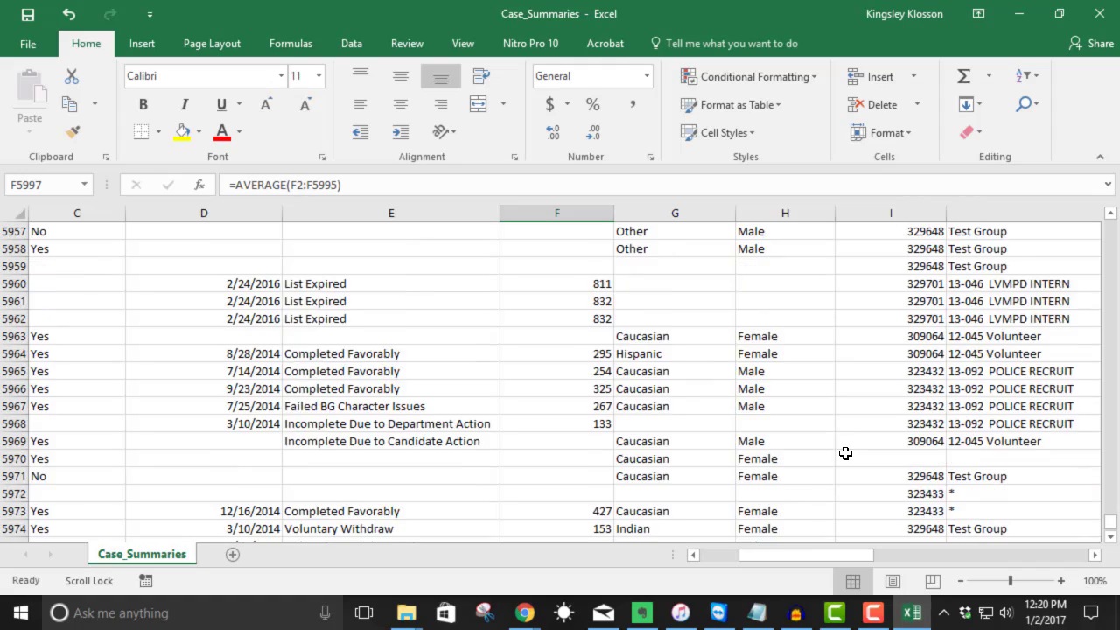
scroll(846, 453, "up", 14)
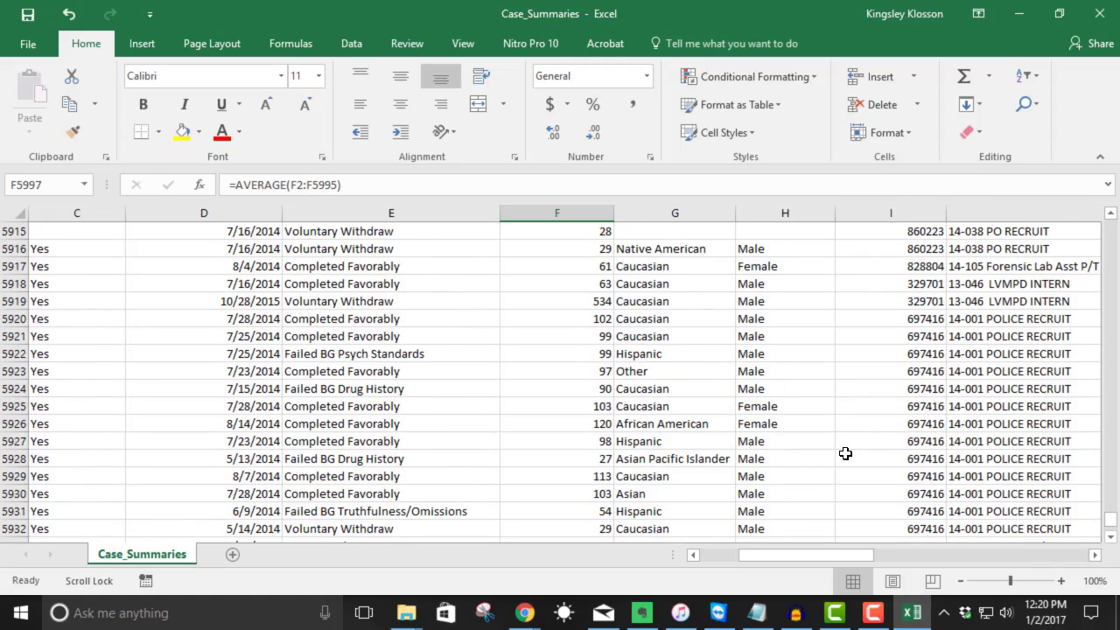
scroll(845, 453, "up", 4)
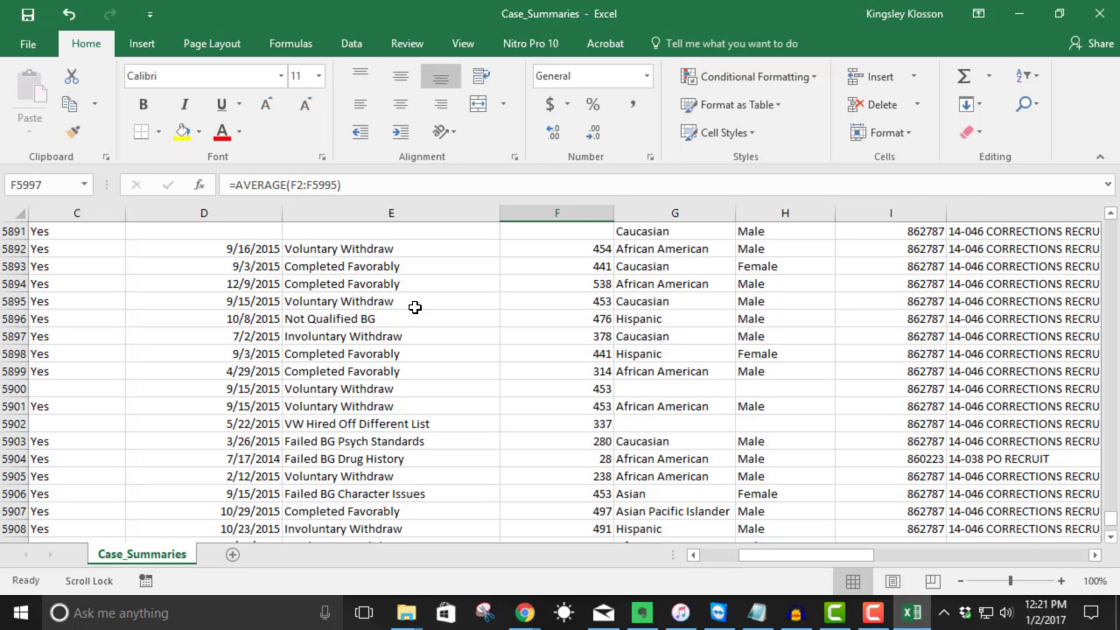
Select the entire Case_Summaries sheet and create a PivotTable from columns A:T on a new worksheet.
left_click(637, 232)
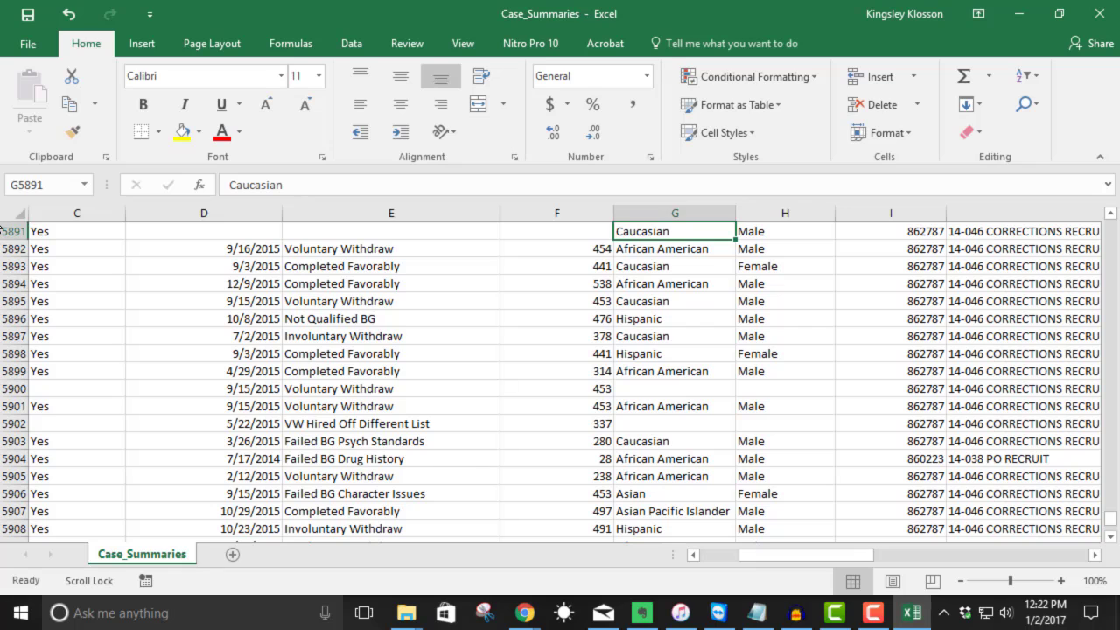
left_click(15, 215)
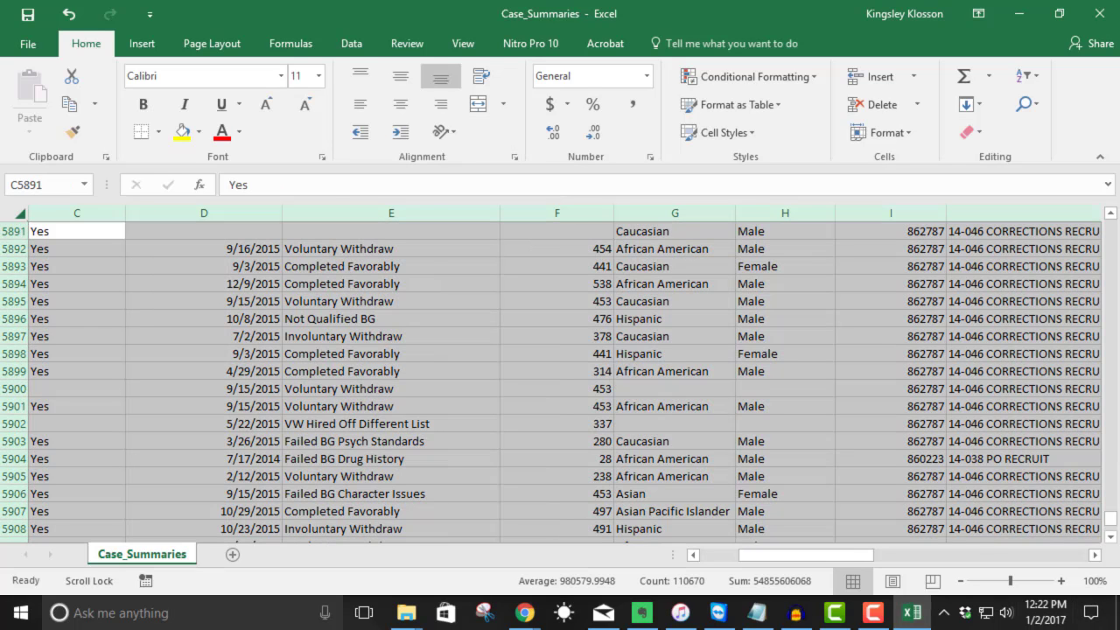
left_click(140, 48)
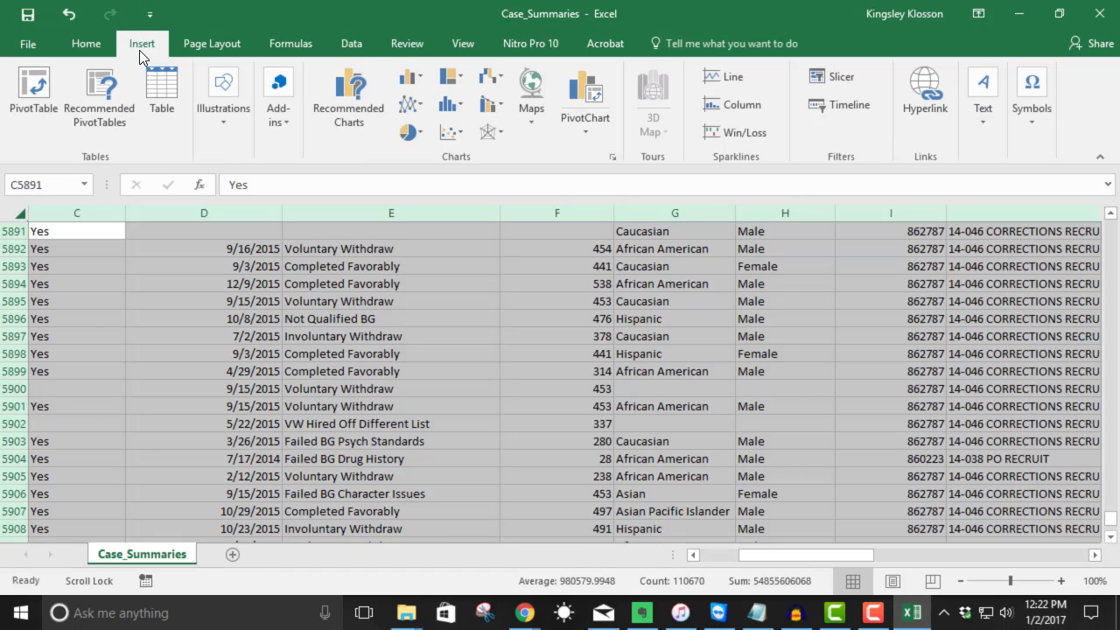
left_click(31, 87)
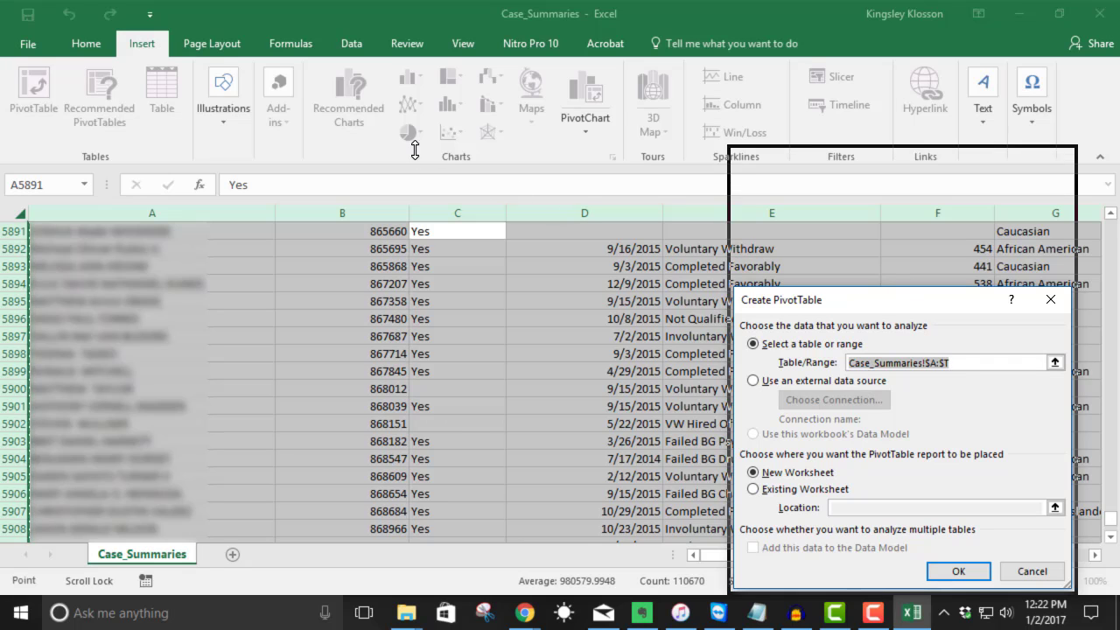
left_click_drag(415, 150, 596, 244)
left_click_drag(941, 265, 538, 116)
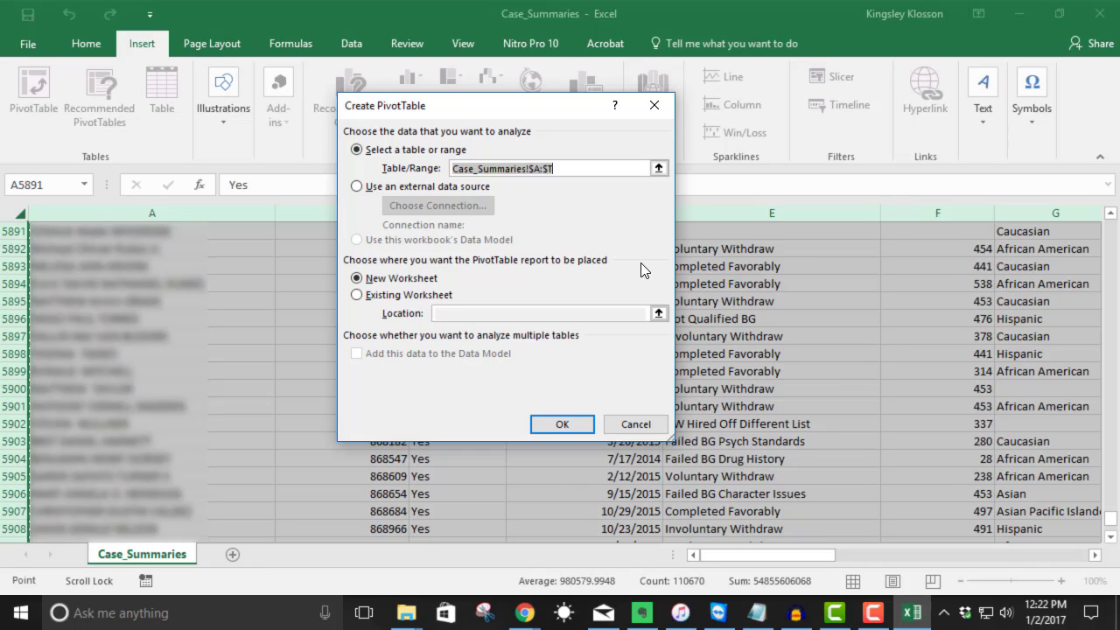
left_click(401, 295)
left_click(402, 275)
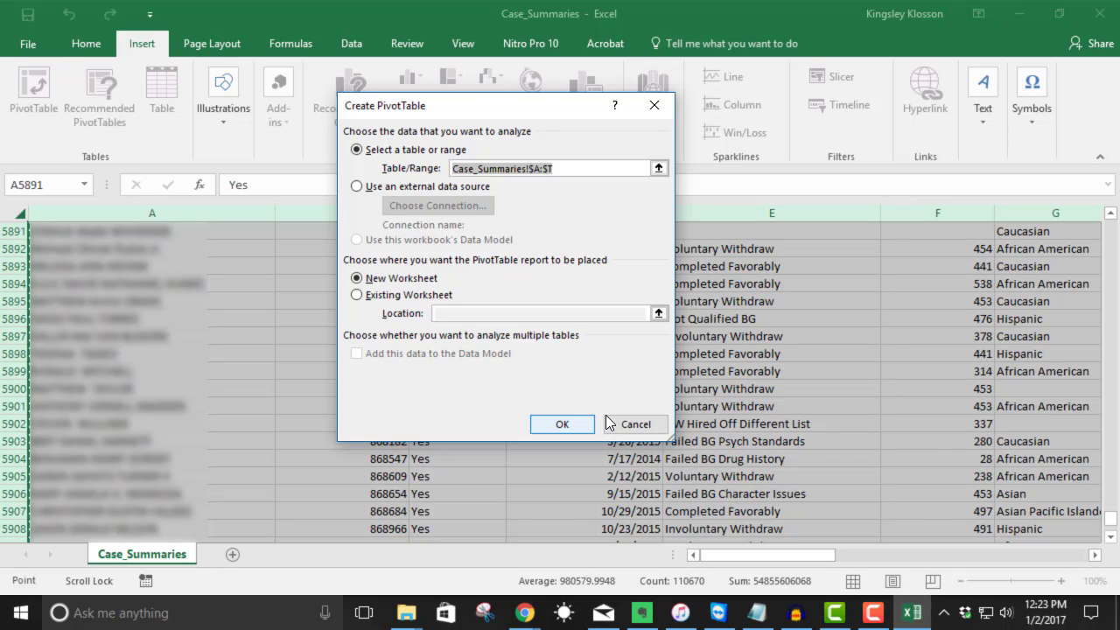
left_click(563, 424)
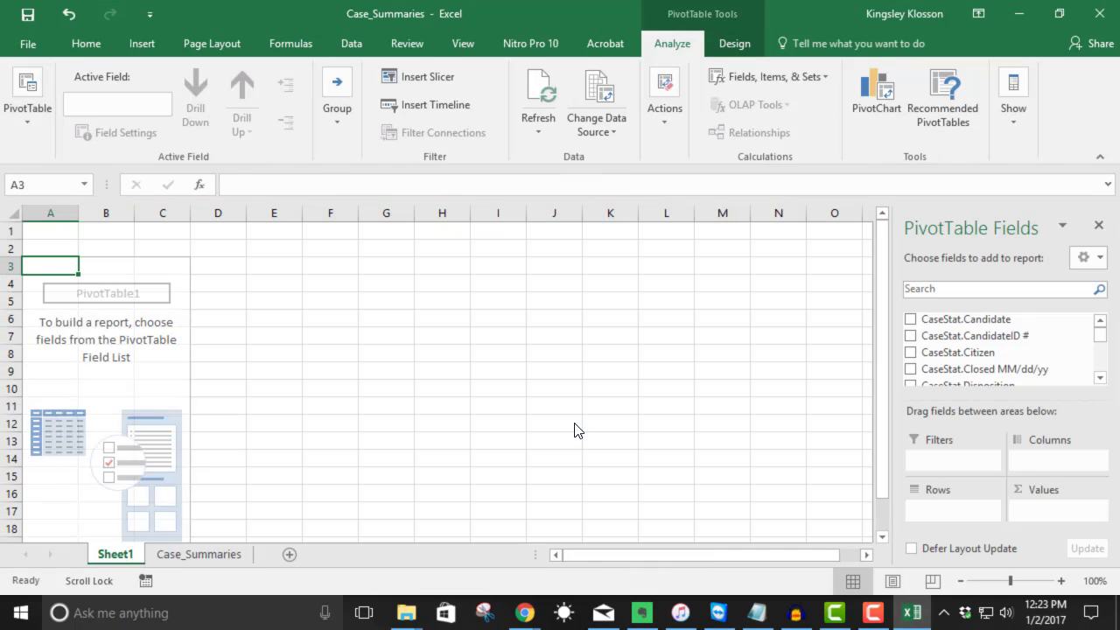
Add the CaseStat.Disposition field to the rows of the empty pivot table.
scroll(495, 415, "down", 3, "ctrl")
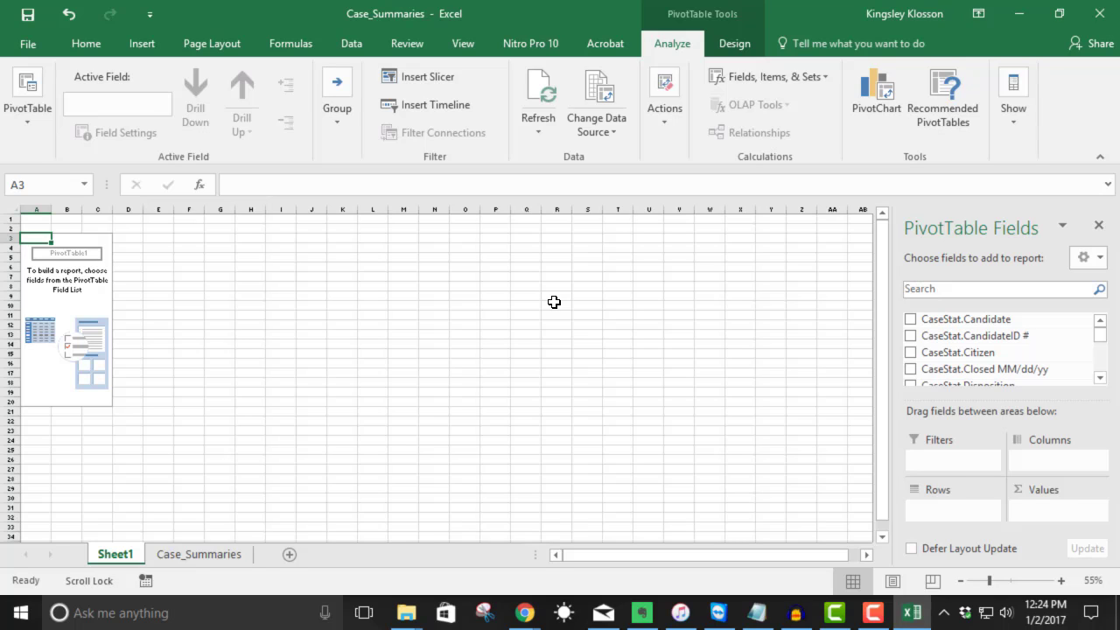
left_click(1100, 379)
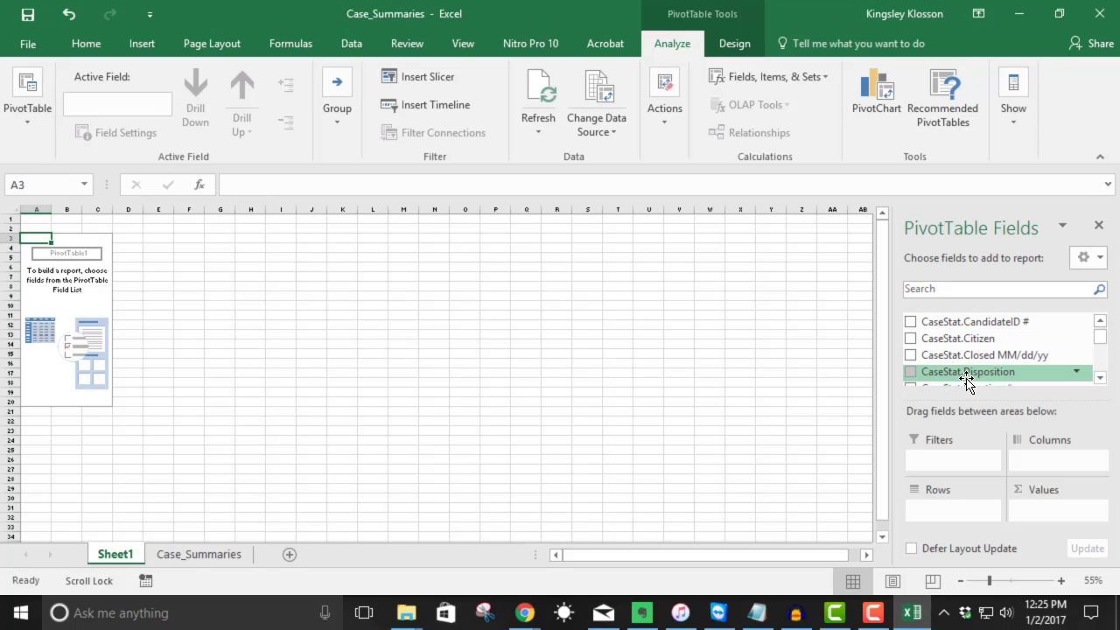
left_click_drag(943, 374, 948, 521)
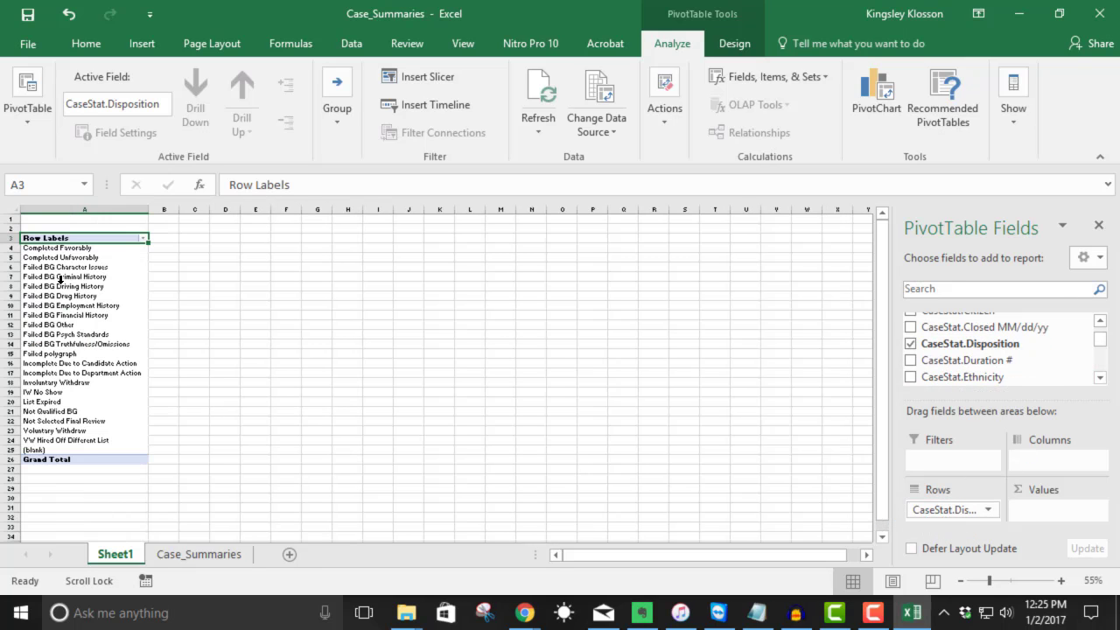
scroll(315, 282, "up", 2)
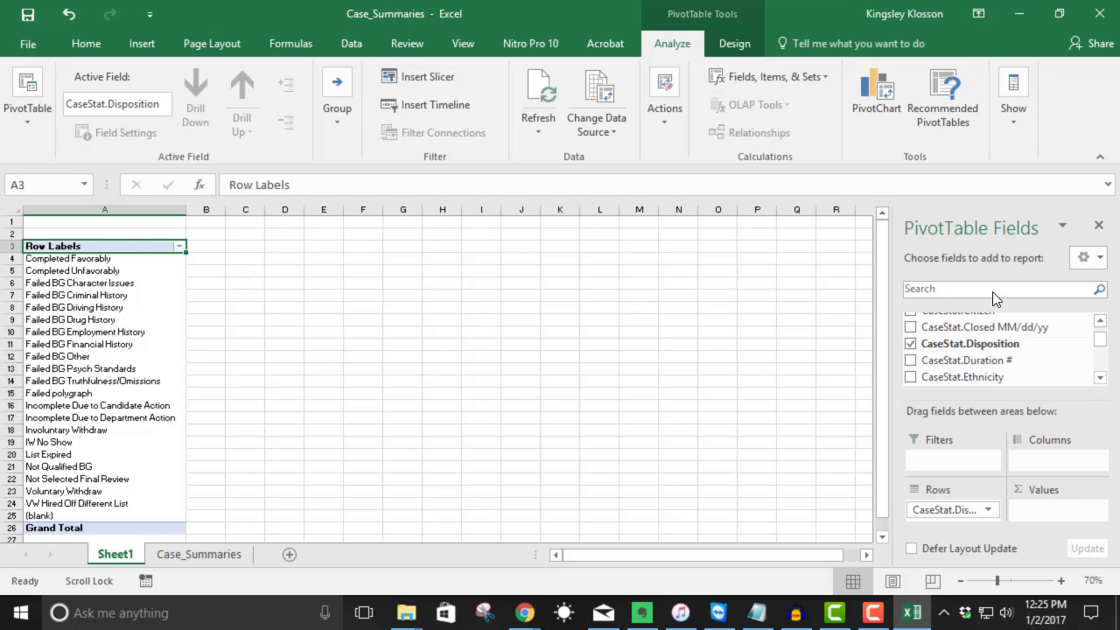
Add CaseStat.Gender to the pivot table's columns and a count of CaseStat.Disposition to its values.
left_click(1101, 378)
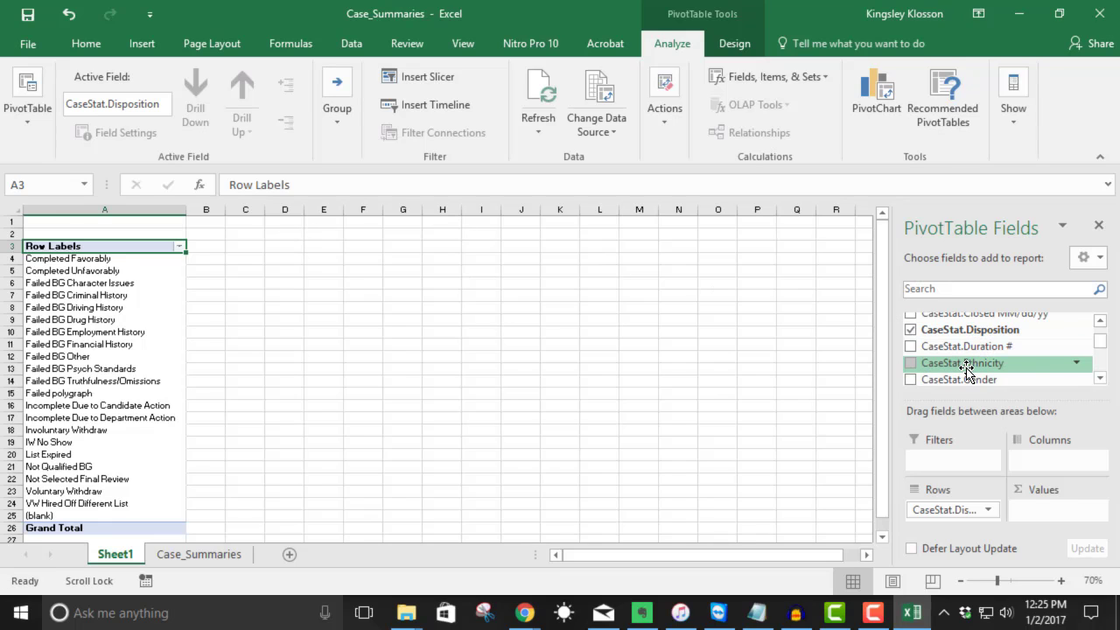
left_click_drag(963, 380, 1056, 466)
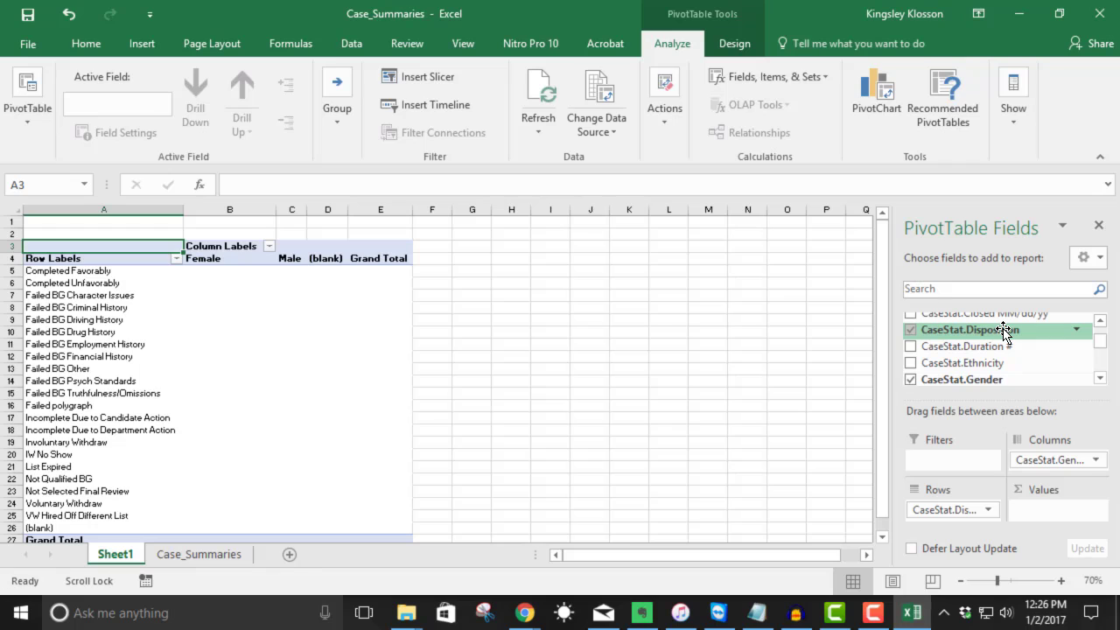
left_click_drag(1005, 332, 1064, 510)
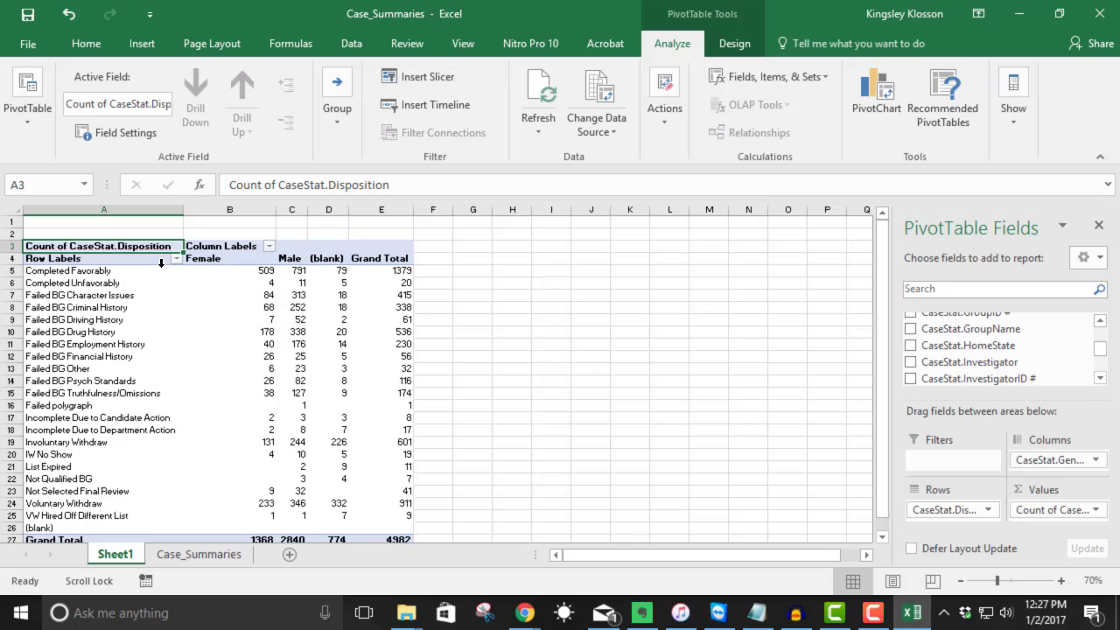
Filter the (blank) disposition out of the pivot table's row labels.
left_click(186, 259)
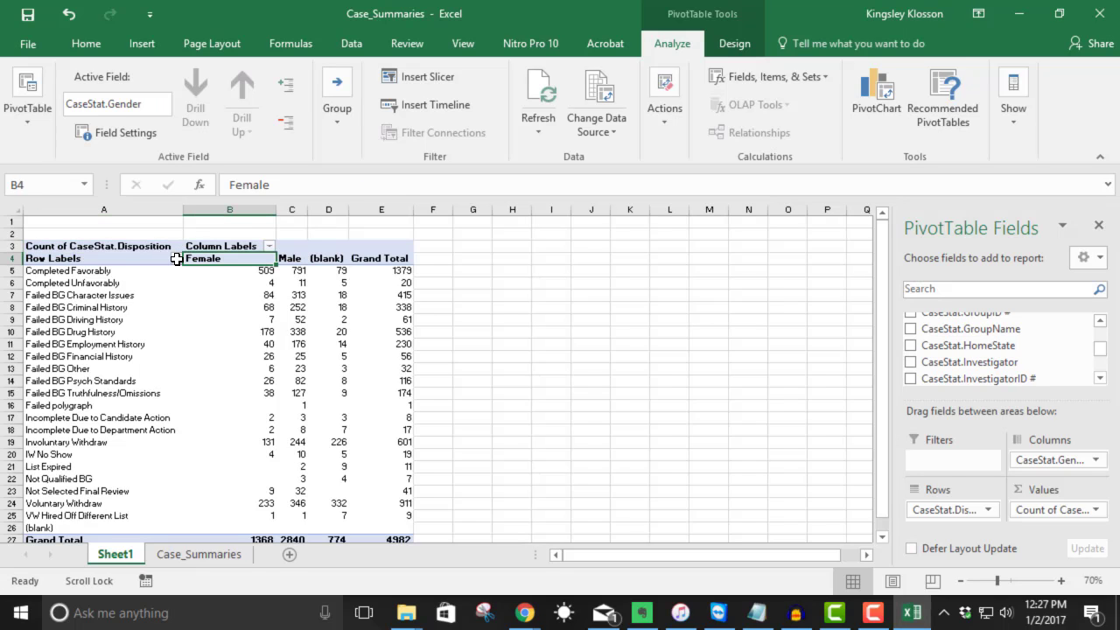
left_click(176, 259)
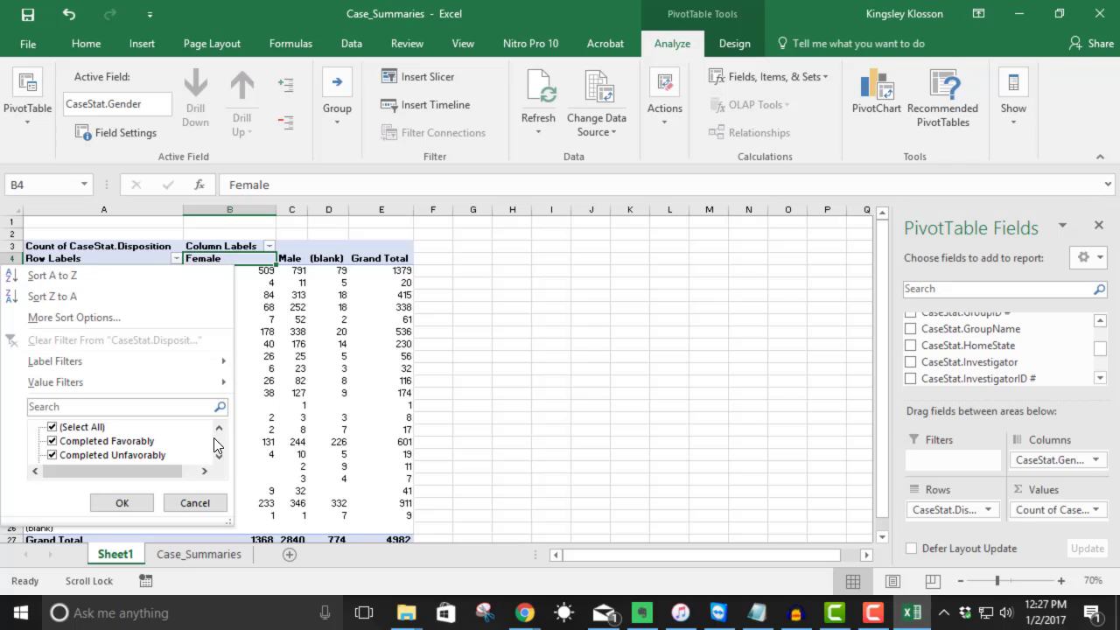
scroll(116, 429, "down", 2)
scroll(120, 433, "down", 3)
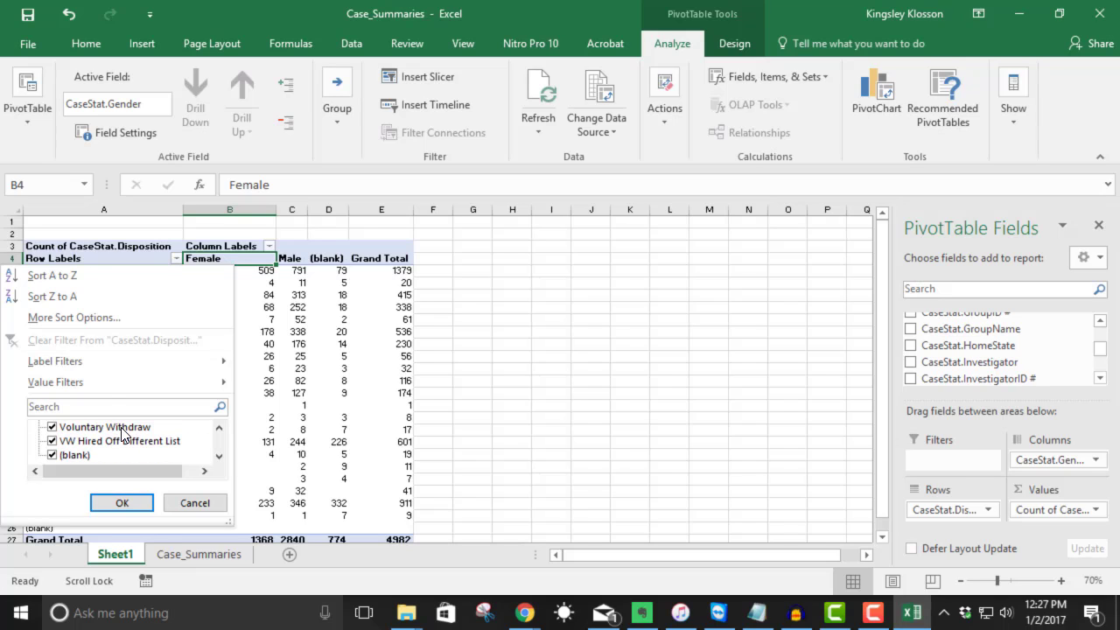
left_click(51, 455)
left_click(122, 502)
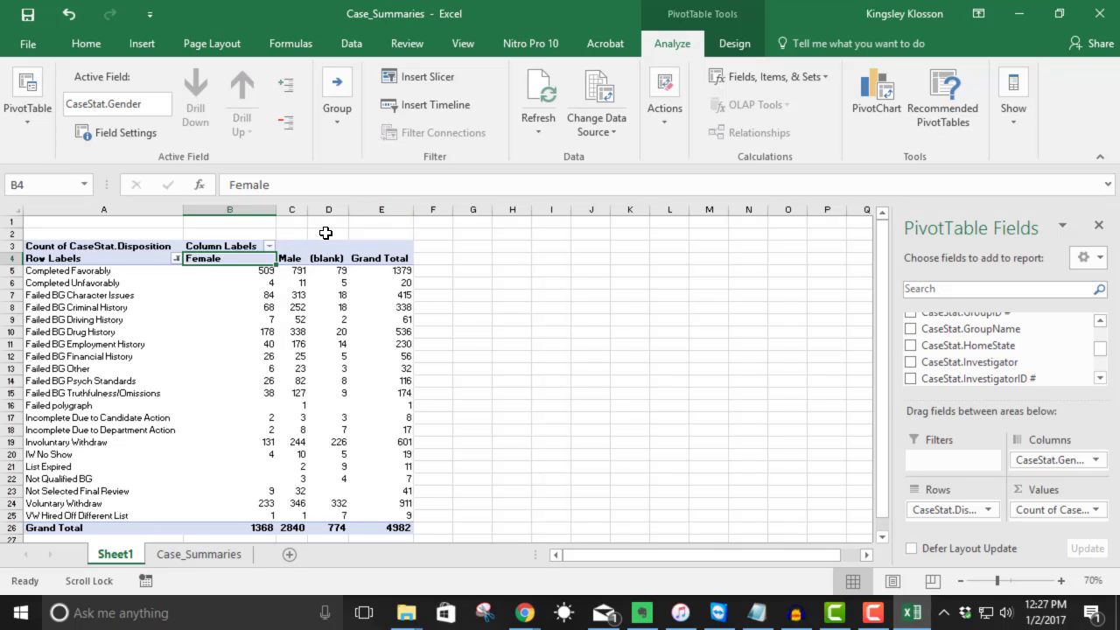
Filter the (blank) gender out of the column labels, keeping only Female and Male.
left_click(269, 246)
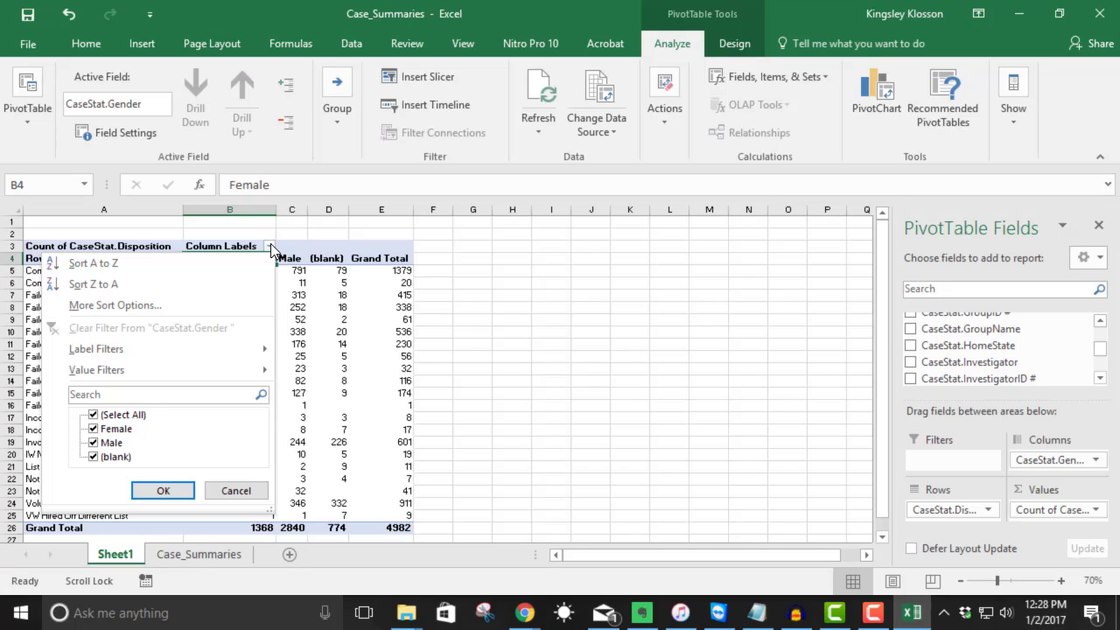
left_click(94, 456)
left_click(93, 456)
left_click(122, 454)
left_click(105, 455)
left_click(162, 490)
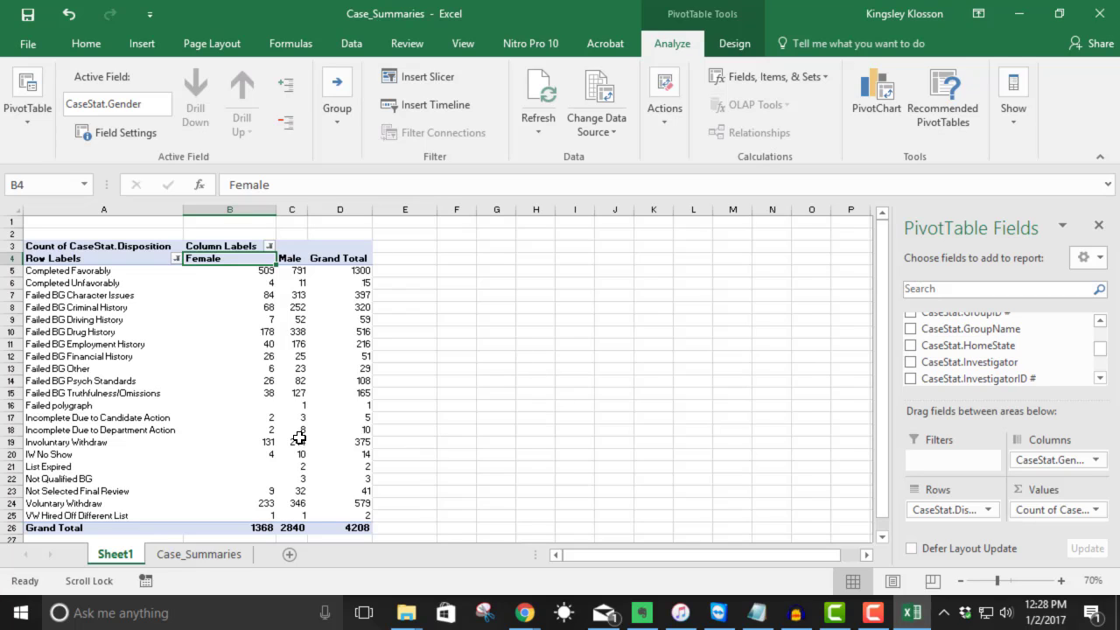
Rename the pivot table's worksheet as "Pivot on Disp and Gender".
right_click(115, 557)
left_click(149, 393)
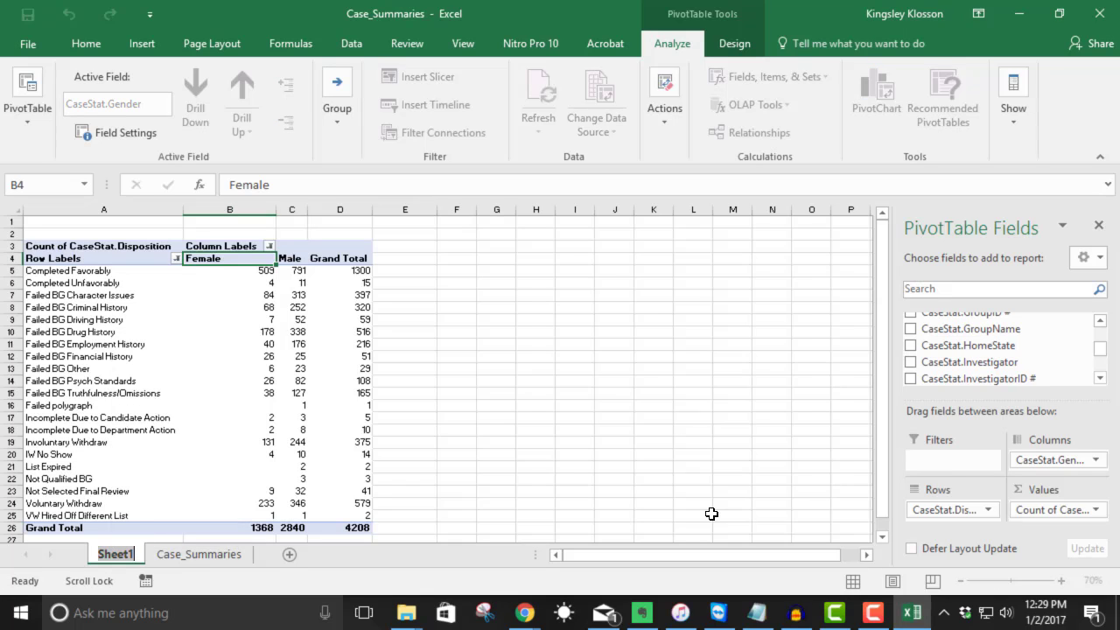
type("Pi")
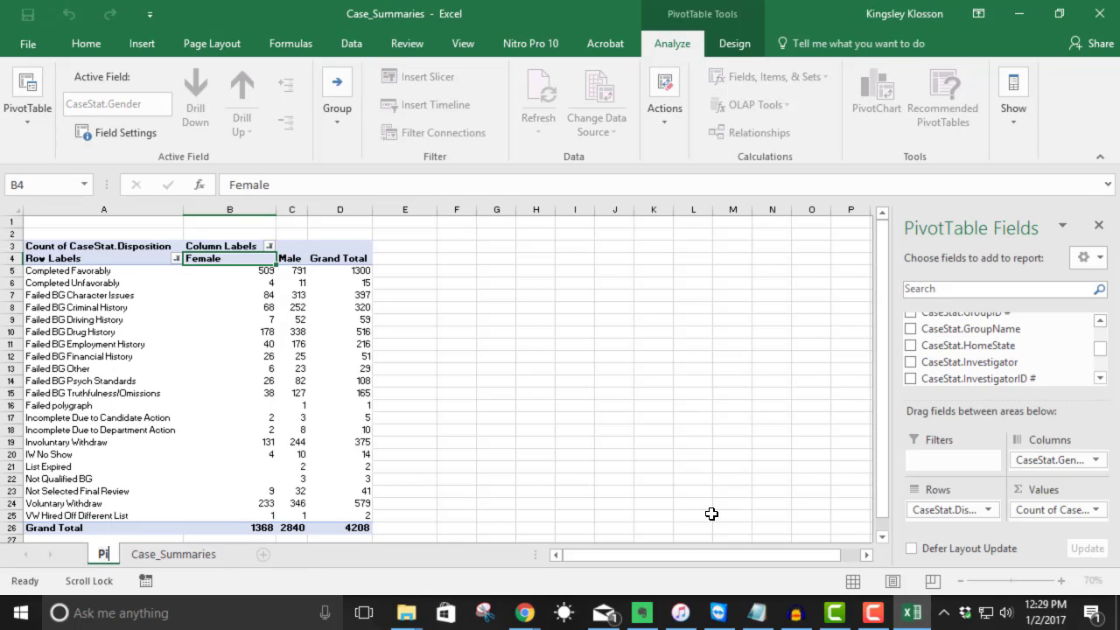
type("vot")
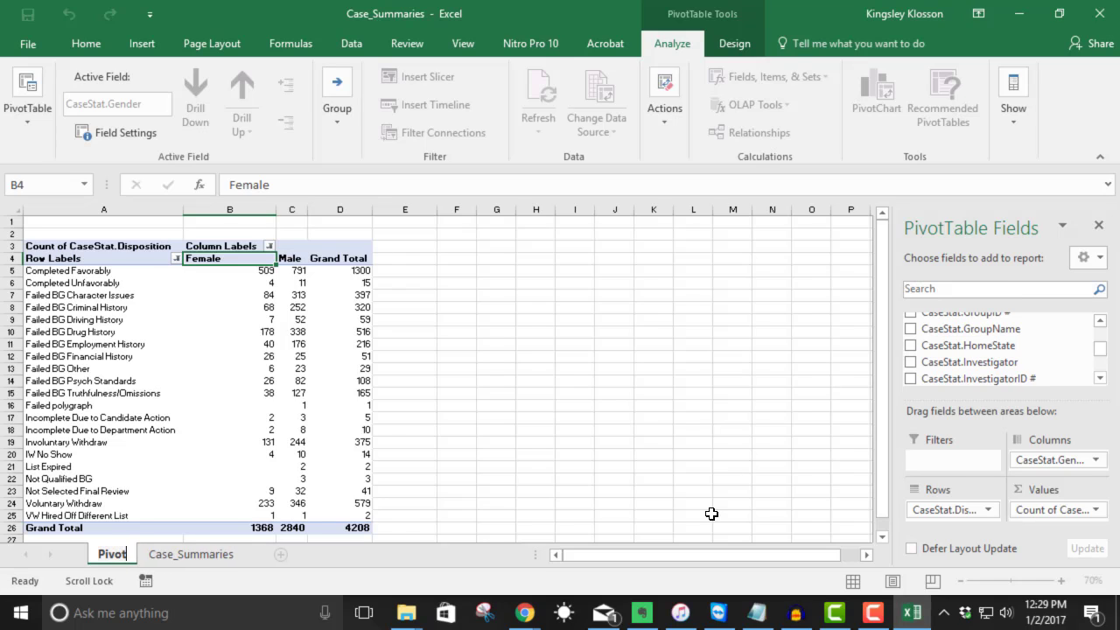
type(" on D")
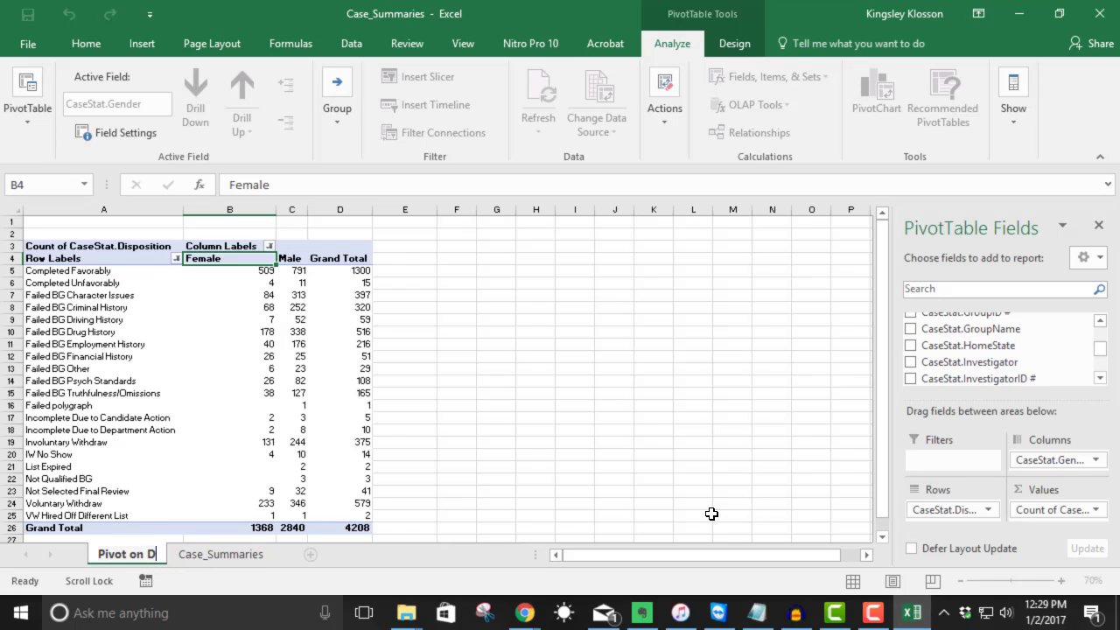
type("isp ")
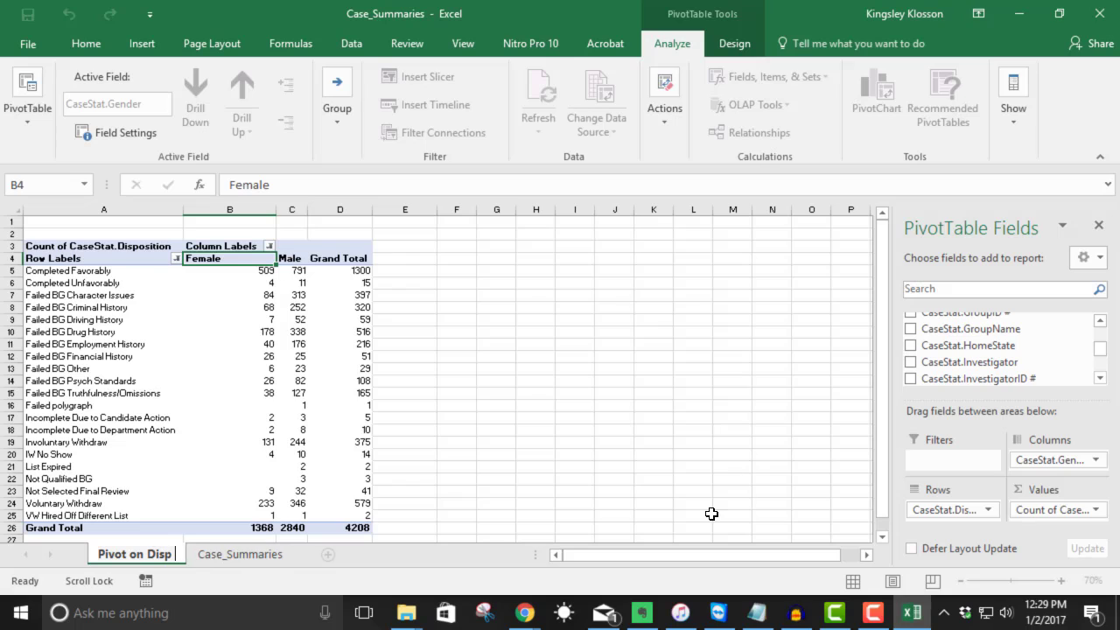
type("and Gender")
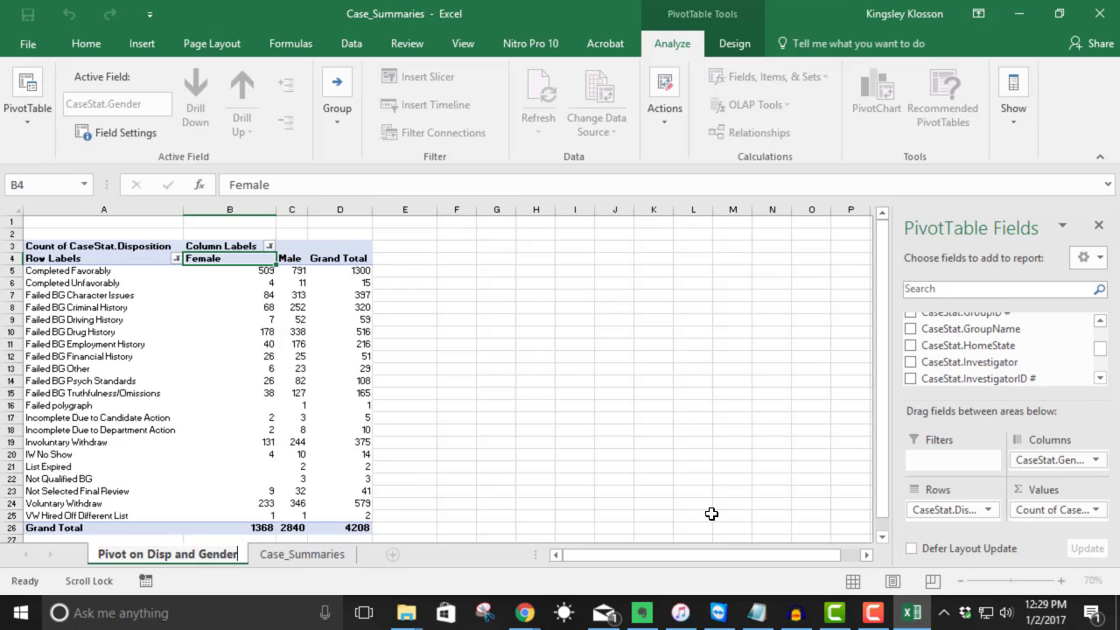
key("Return")
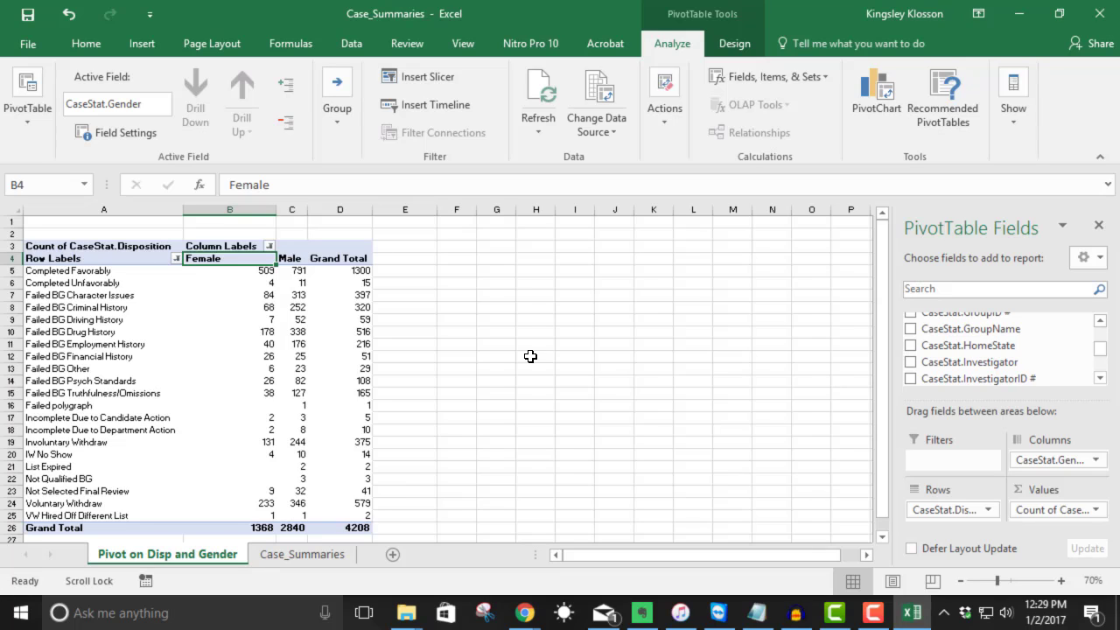
Insert a 2-D pie chart of the female disposition counts in A4:B25 and enlarge it beside the pivot table.
left_click(469, 282)
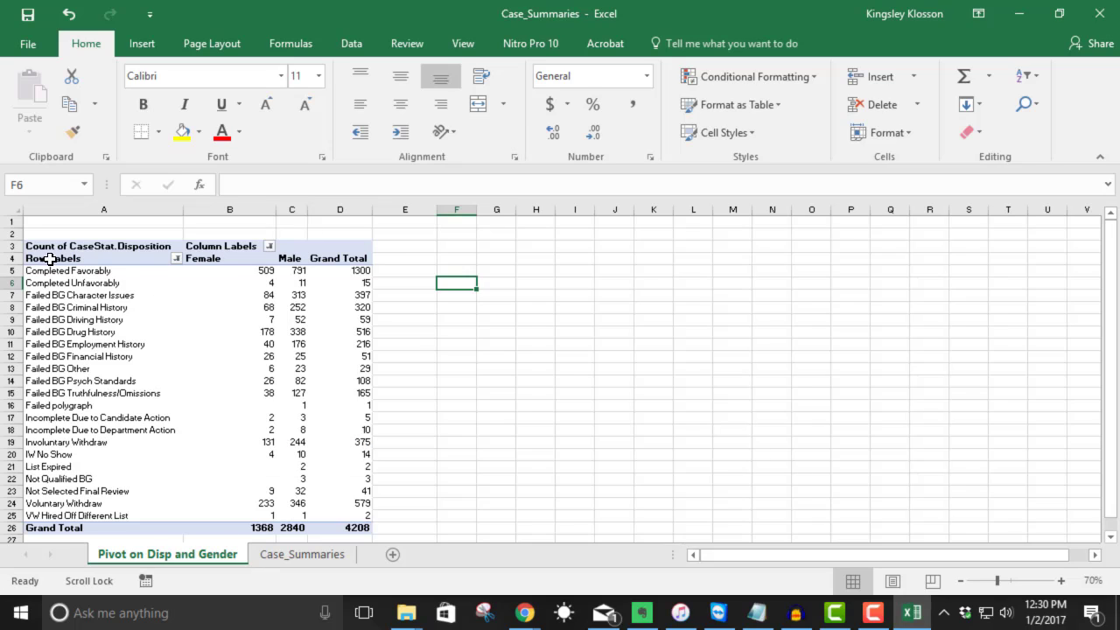
left_click_drag(37, 258, 265, 512)
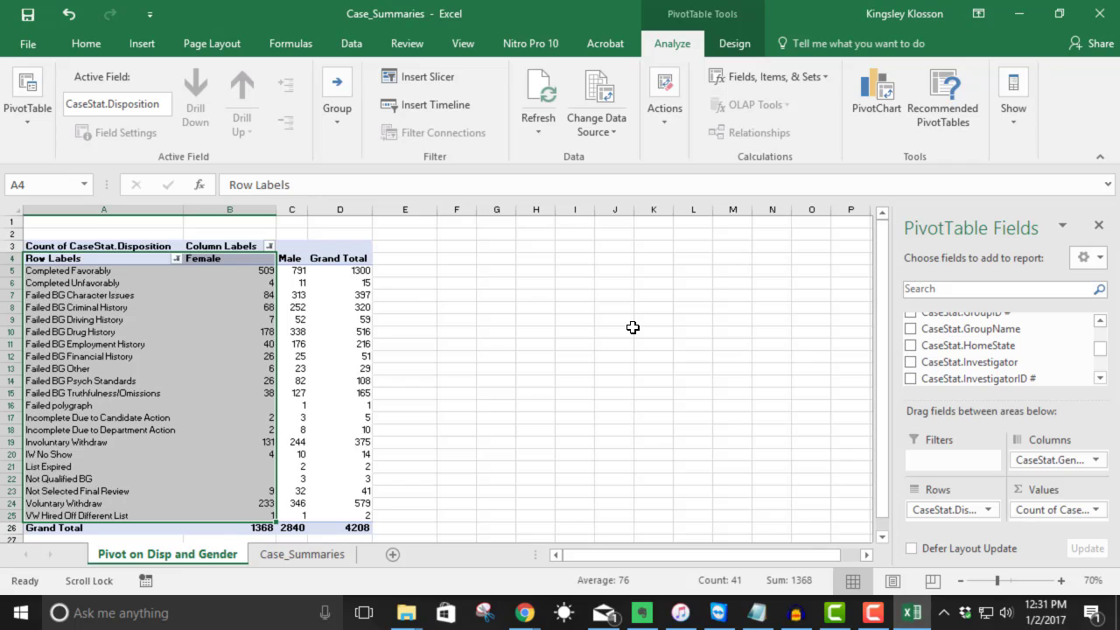
left_click(145, 43)
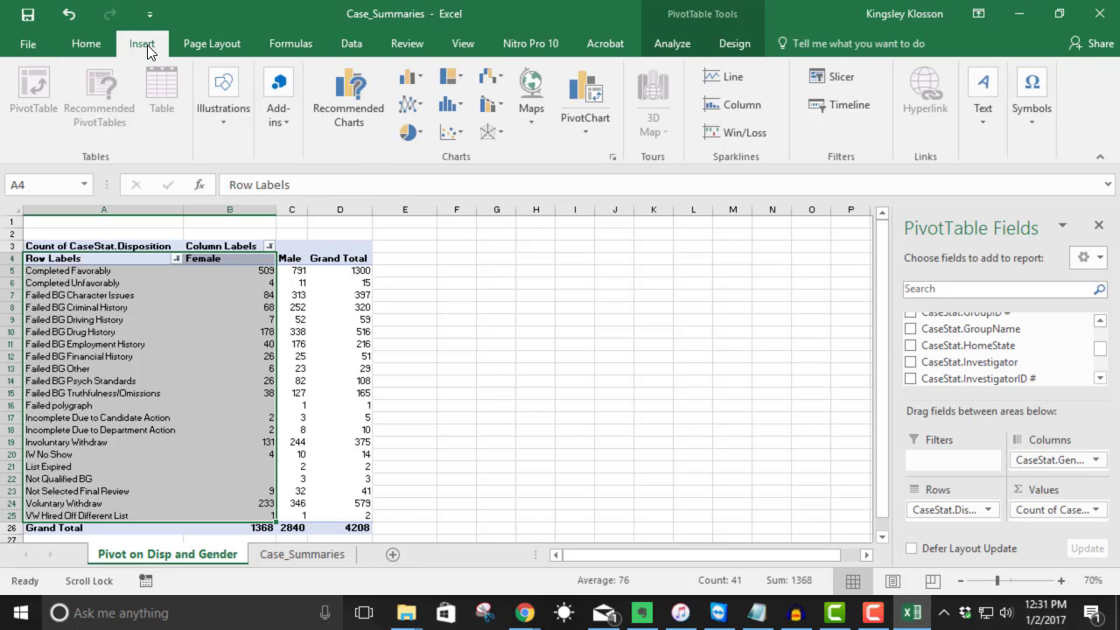
left_click(423, 133)
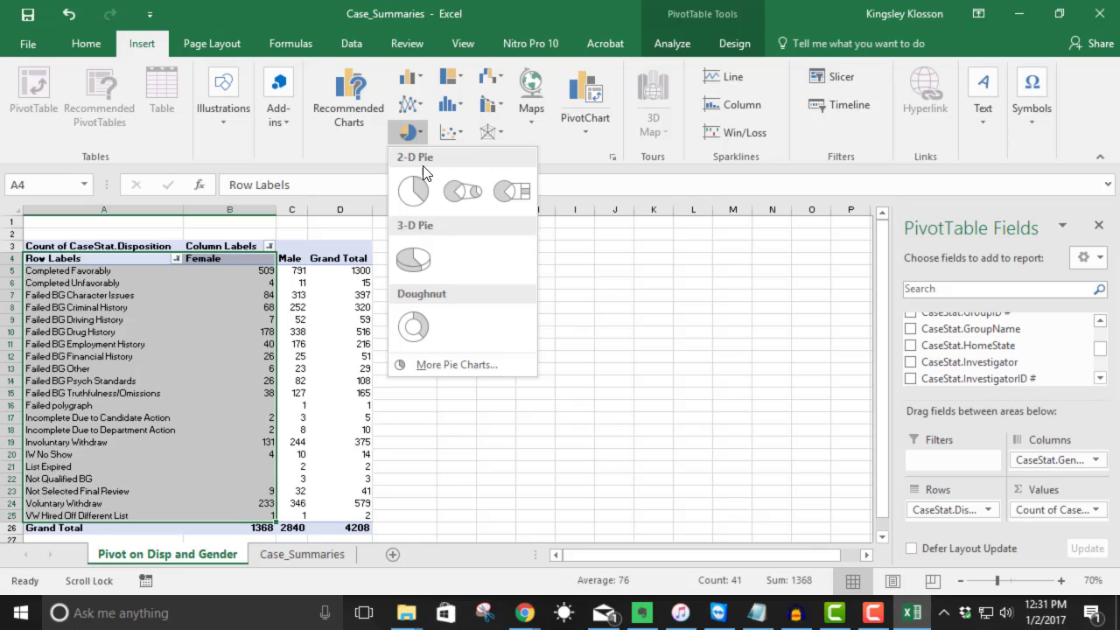
left_click(407, 194)
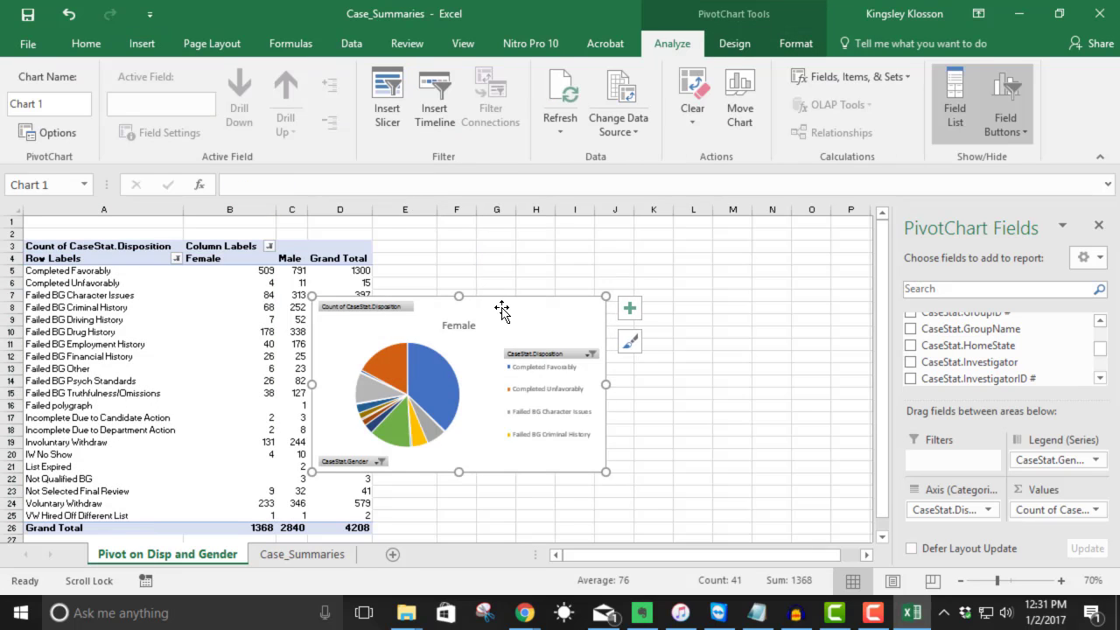
left_click_drag(502, 307, 615, 233)
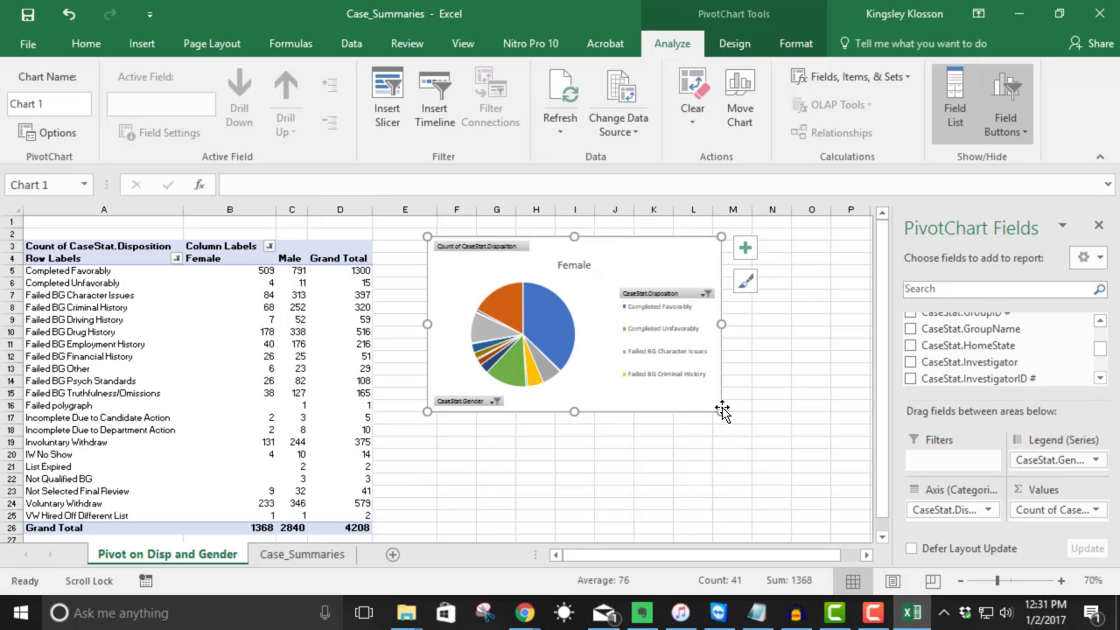
left_click_drag(720, 410, 819, 509)
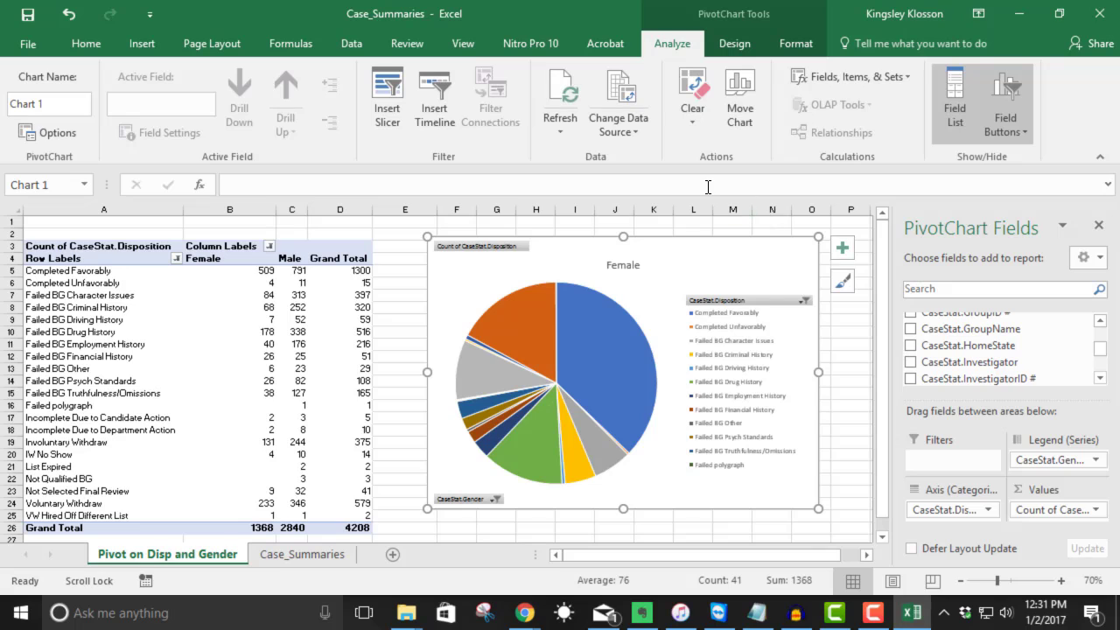
Inspect individual slices of the Female pie chart and delete the chart.
mouse_move(504, 328)
mouse_move(588, 354)
mouse_move(479, 455)
key("Delete")
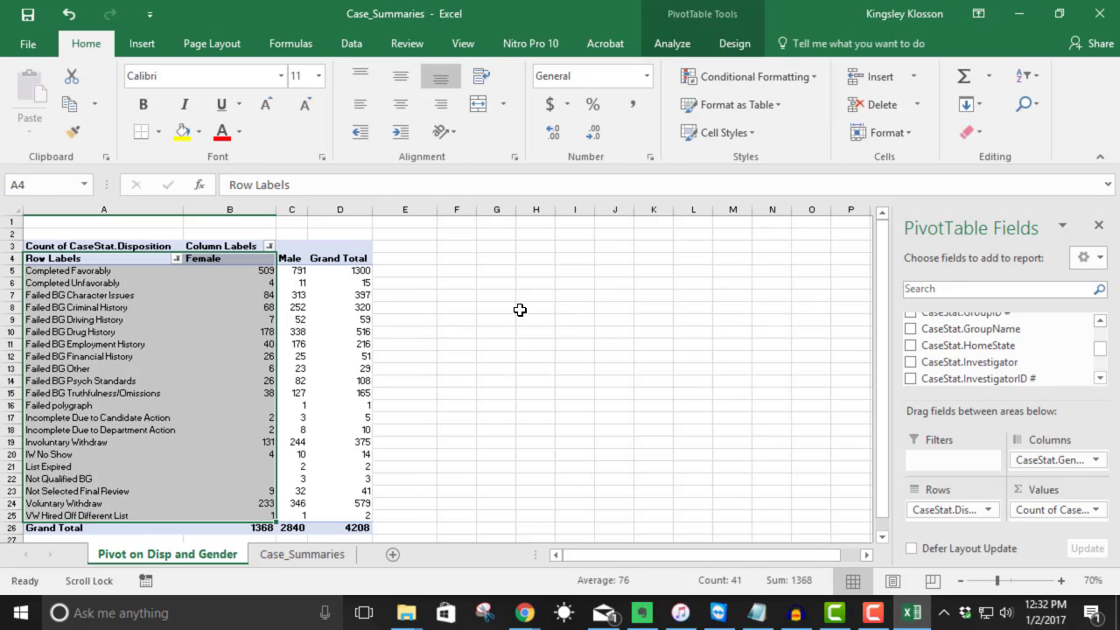
left_click(452, 239)
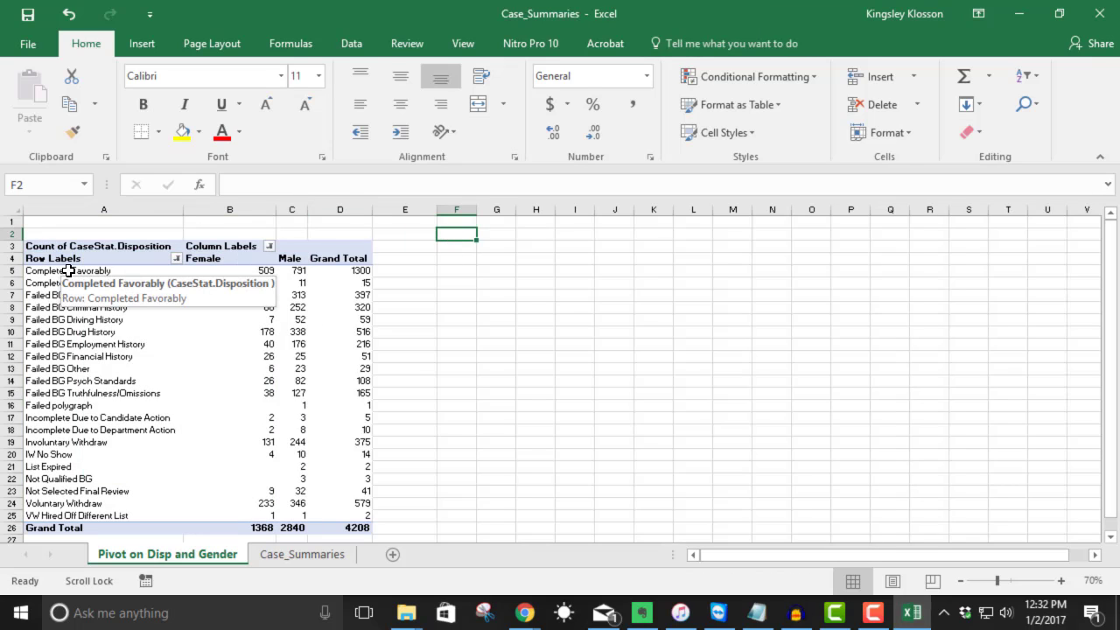
left_click_drag(68, 270, 228, 517)
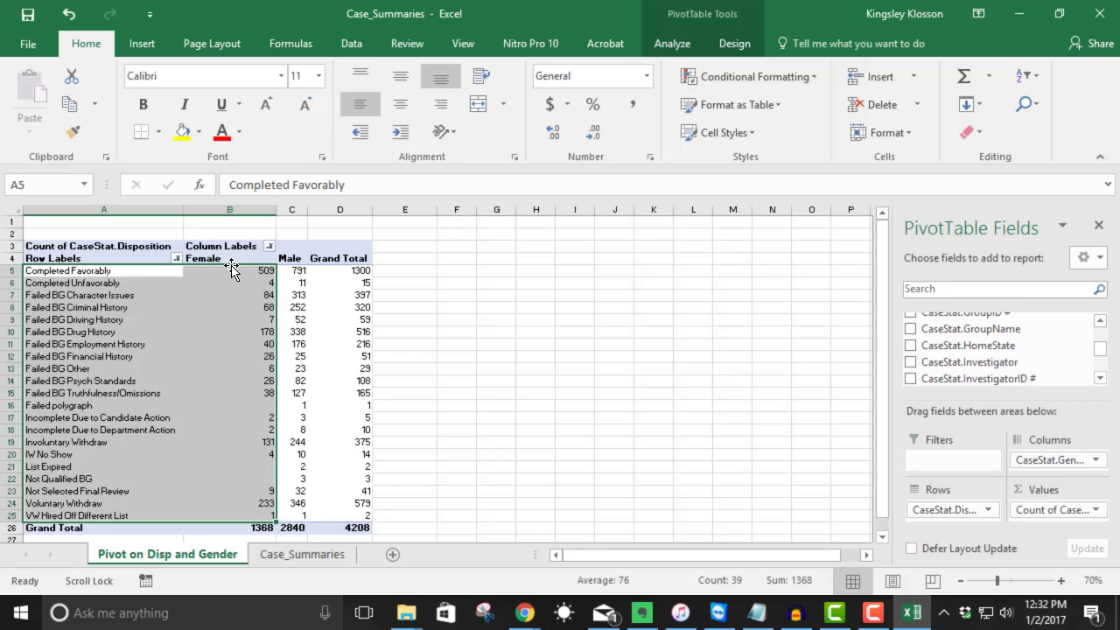
left_click(354, 35)
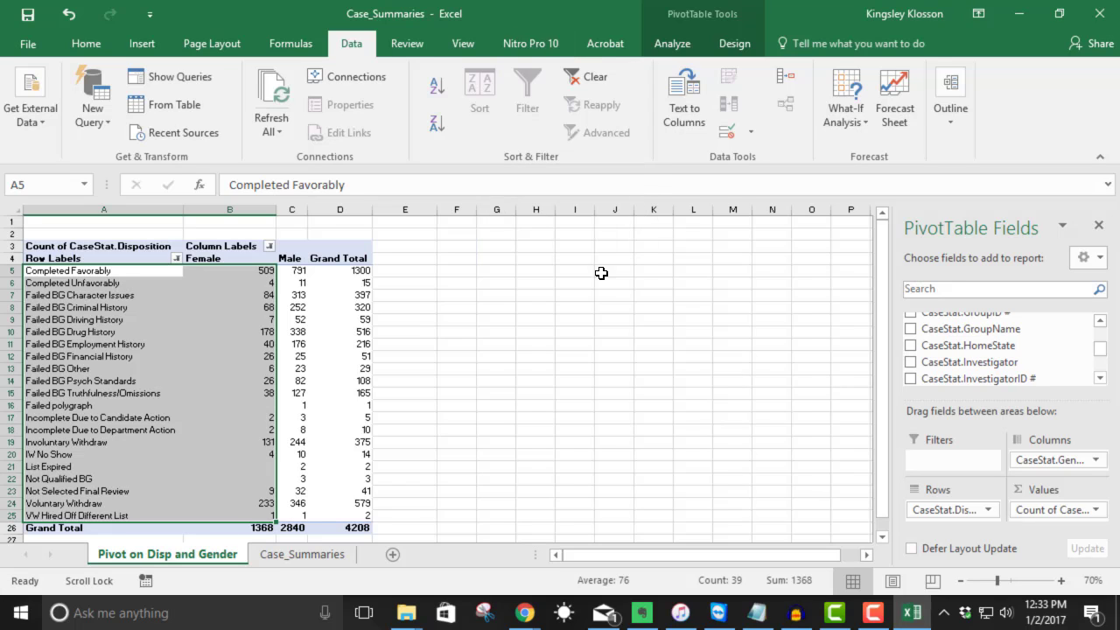
left_click(538, 315)
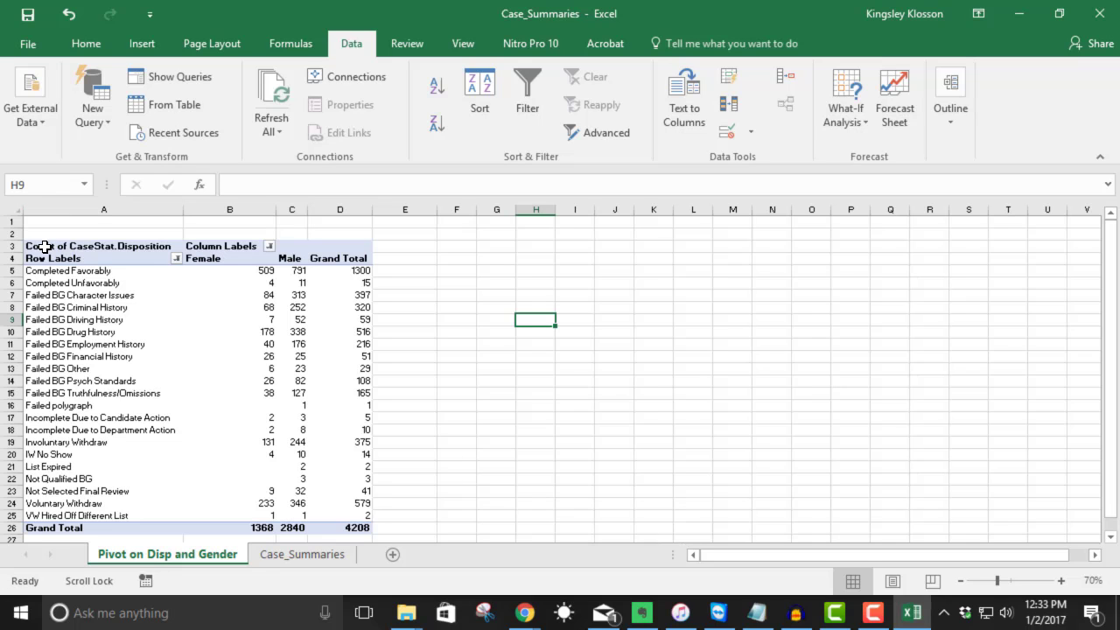
left_click_drag(43, 247, 360, 528)
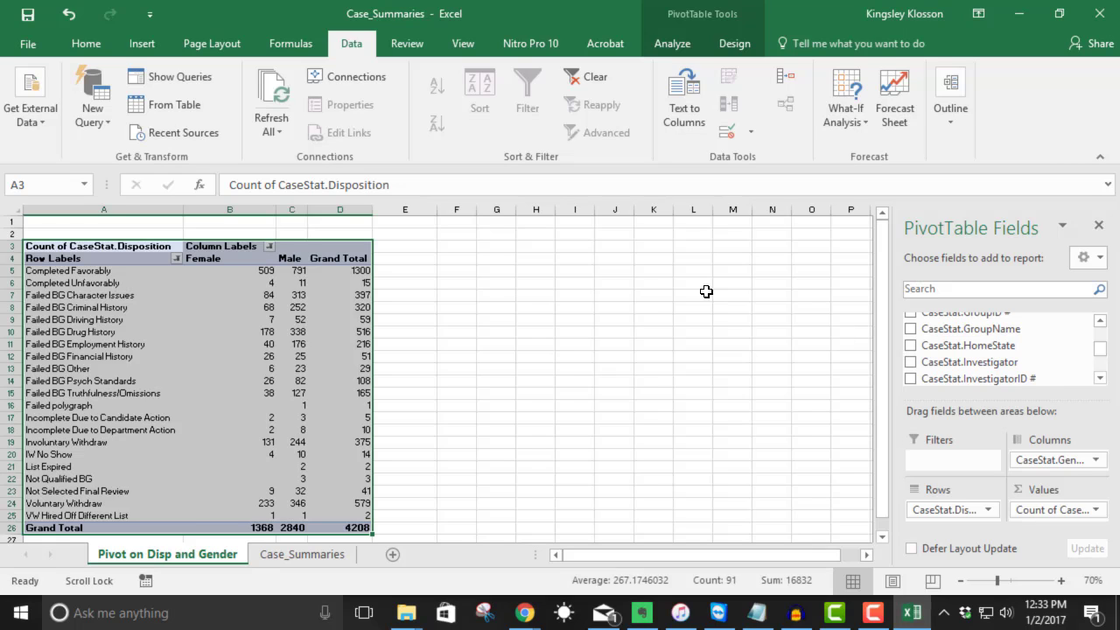
left_click(519, 333)
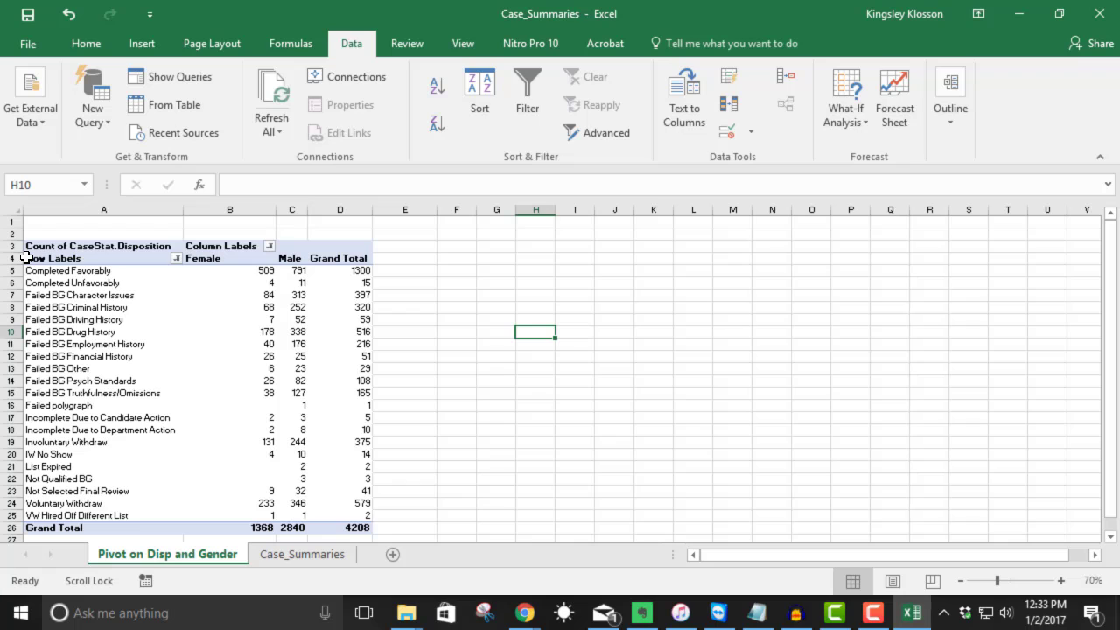
Copy the pivot table's rows A4:D25 without the grand total and paste them with formatting as a regular table at G4.
left_click_drag(32, 258, 367, 520)
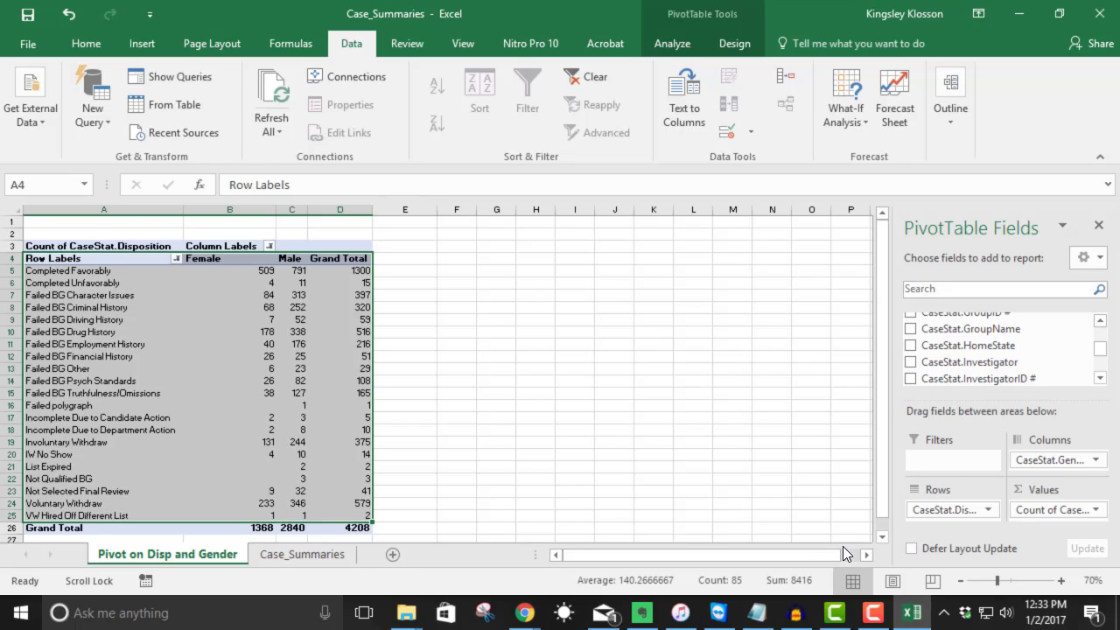
right_click(289, 295)
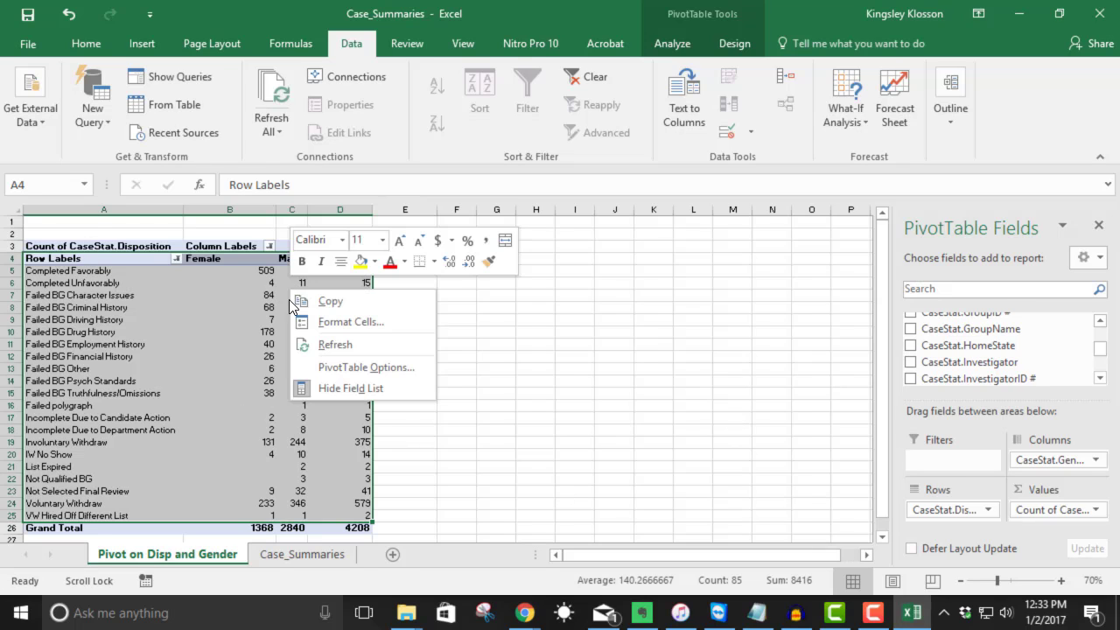
left_click(337, 302)
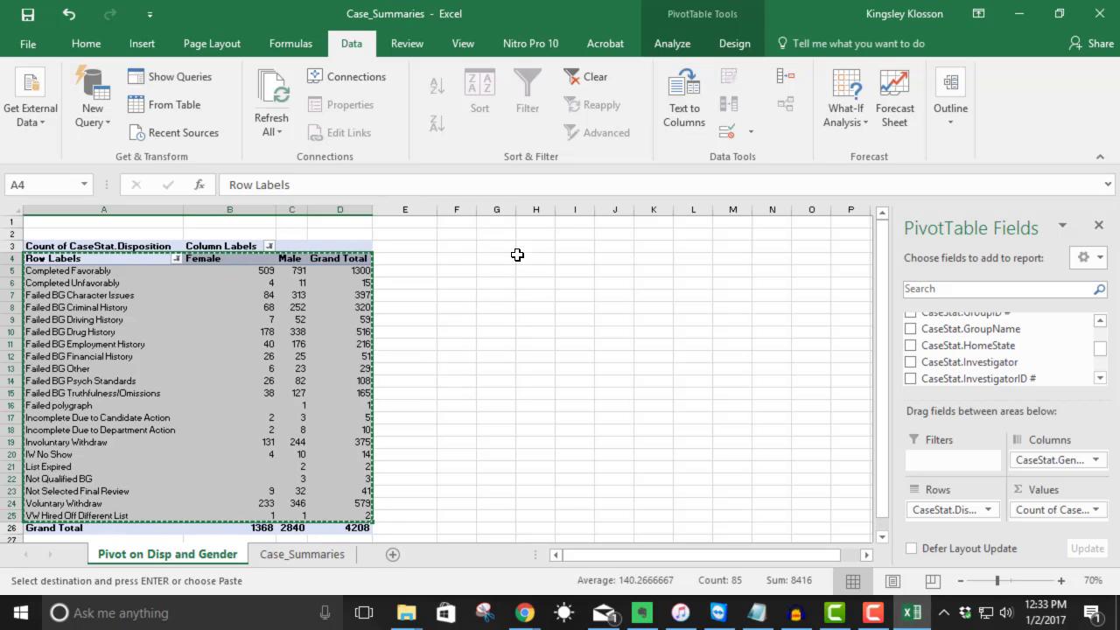
left_click(500, 260)
right_click(502, 261)
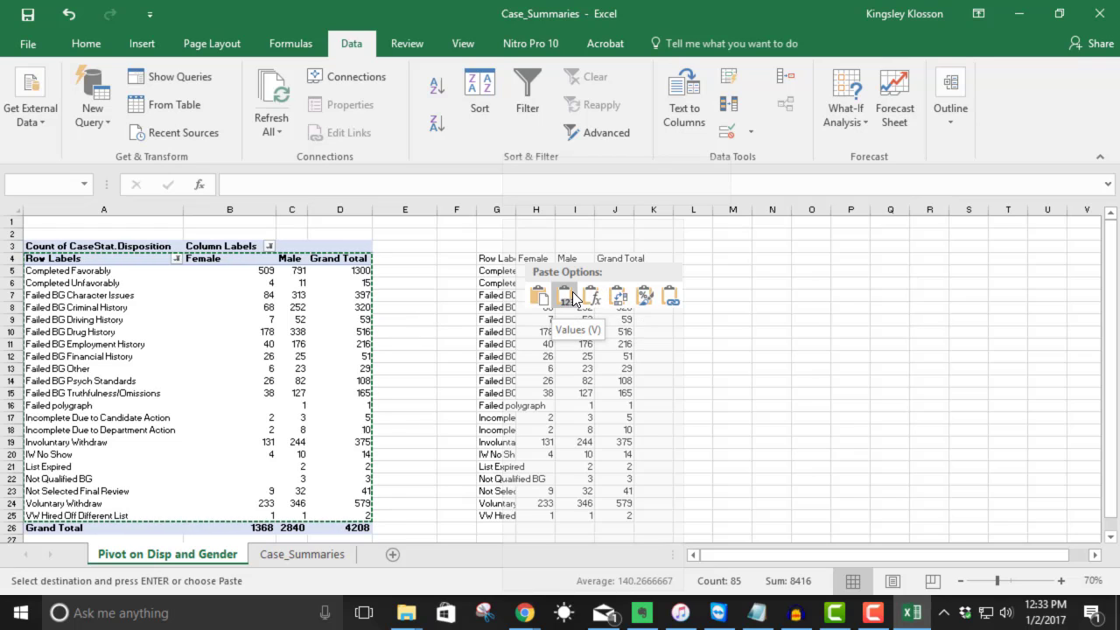
left_click(540, 297)
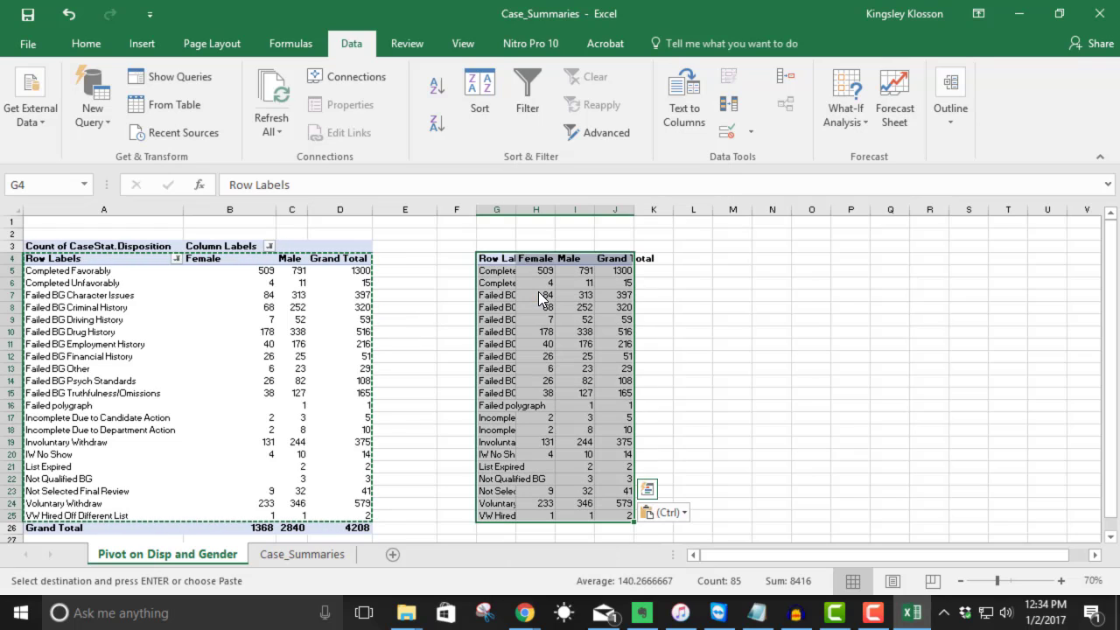
left_click(809, 377)
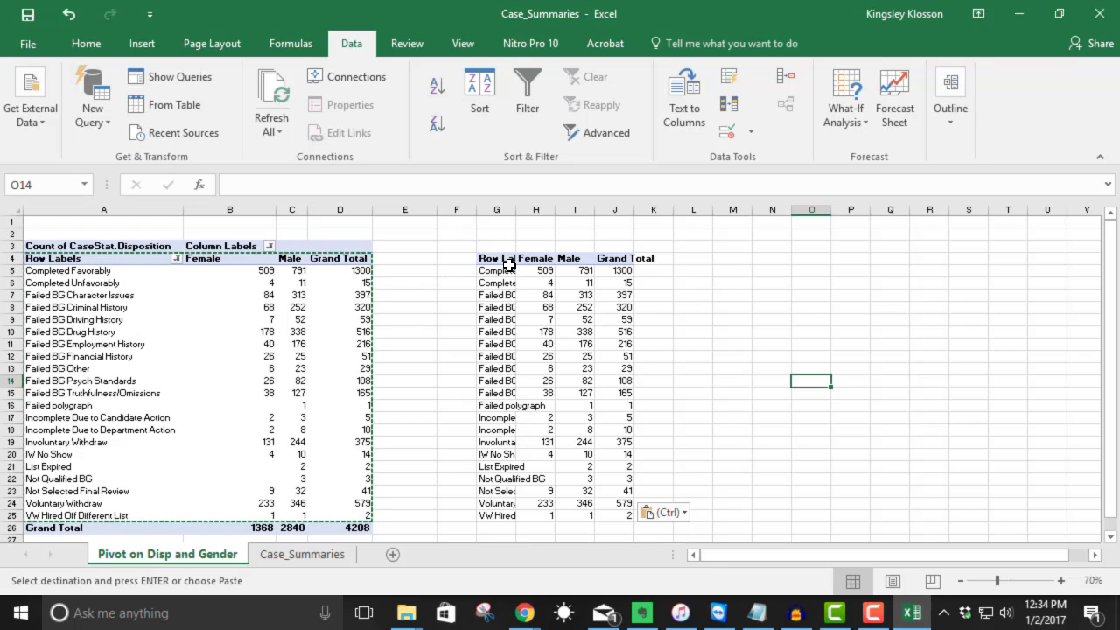
AutoFit the column widths of the pasted table in columns G to K.
left_click_drag(490, 258, 653, 516)
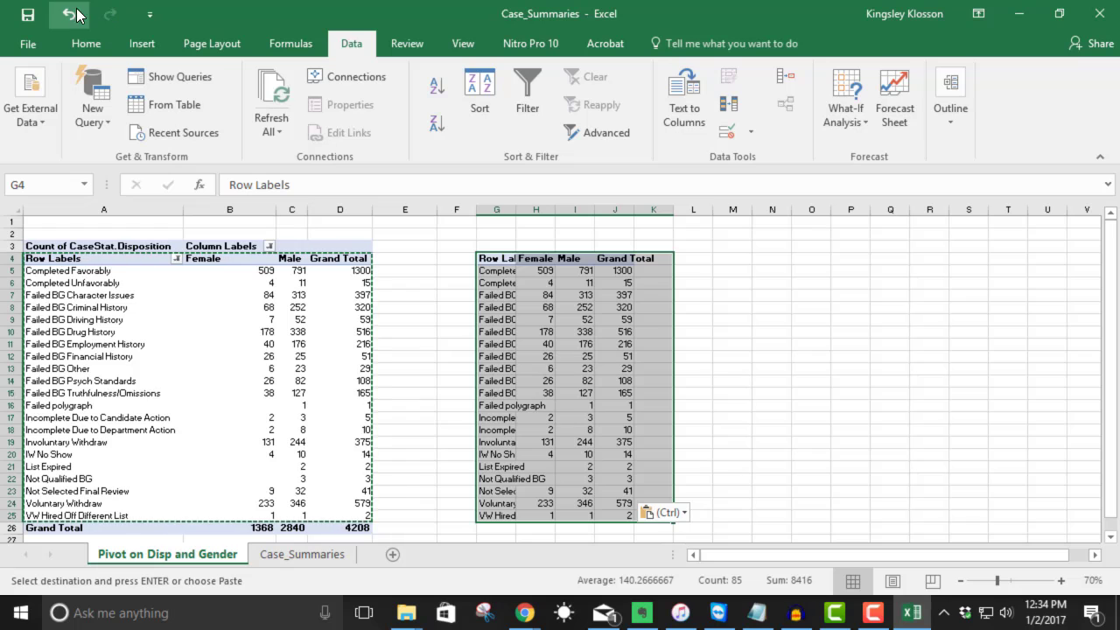
left_click(86, 44)
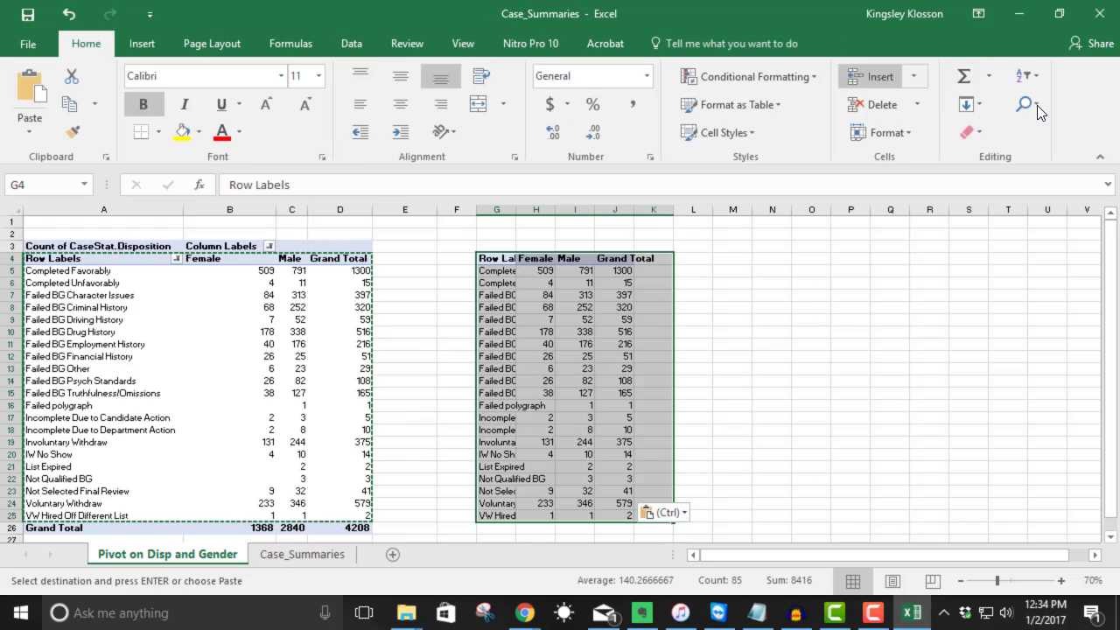
left_click(909, 127)
left_click(908, 238)
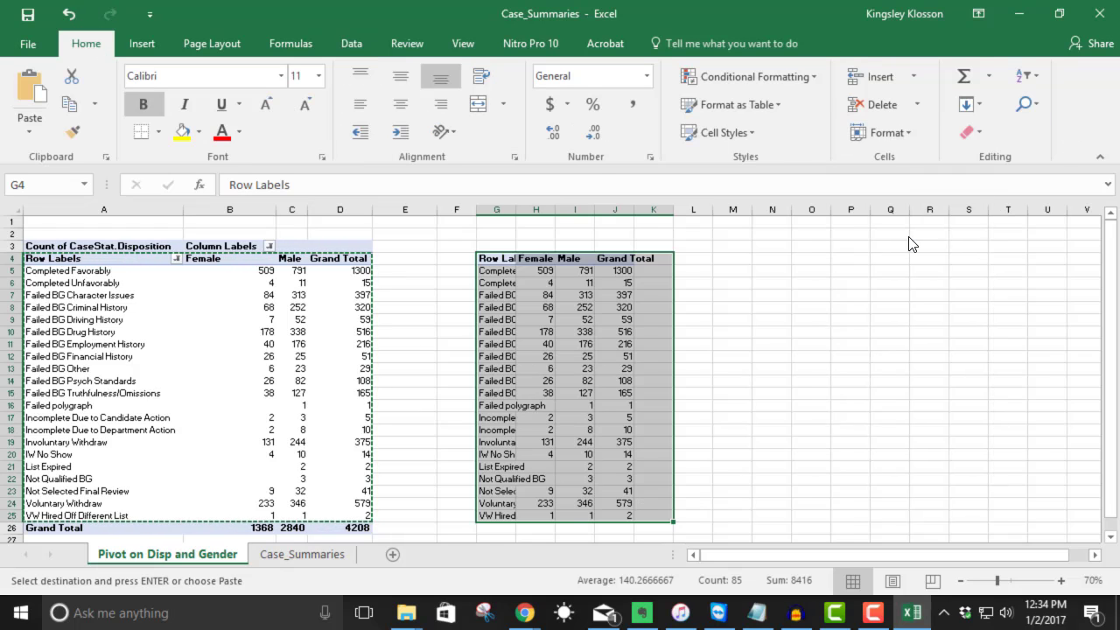
left_click(909, 396)
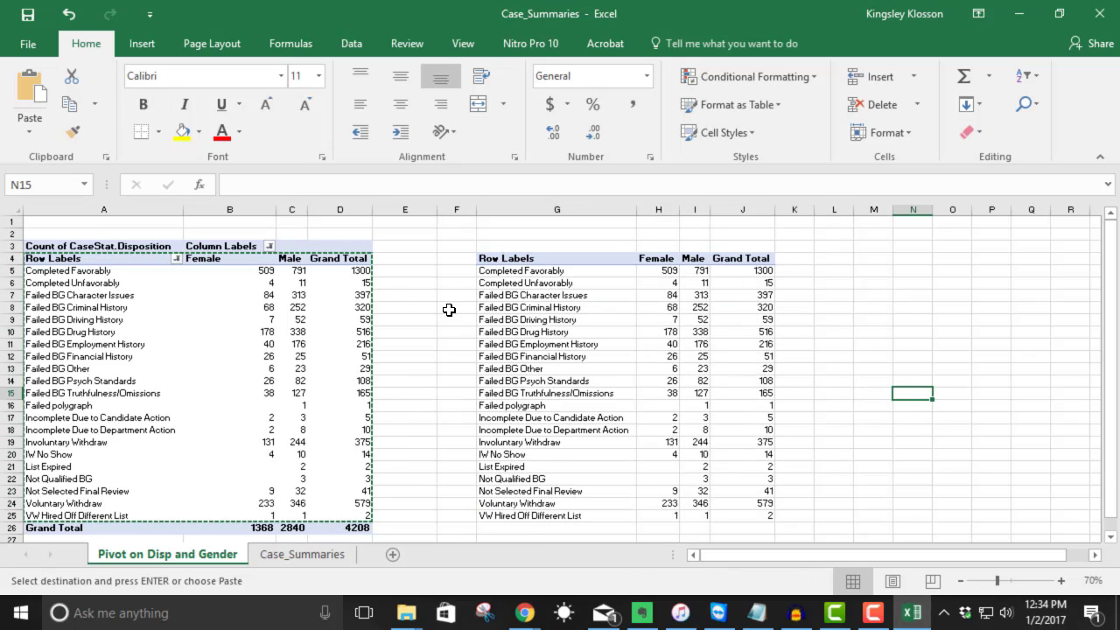
Sort the copied disposition labels and female counts in G4:H25 by Female values, Largest to Smallest.
left_click(648, 391)
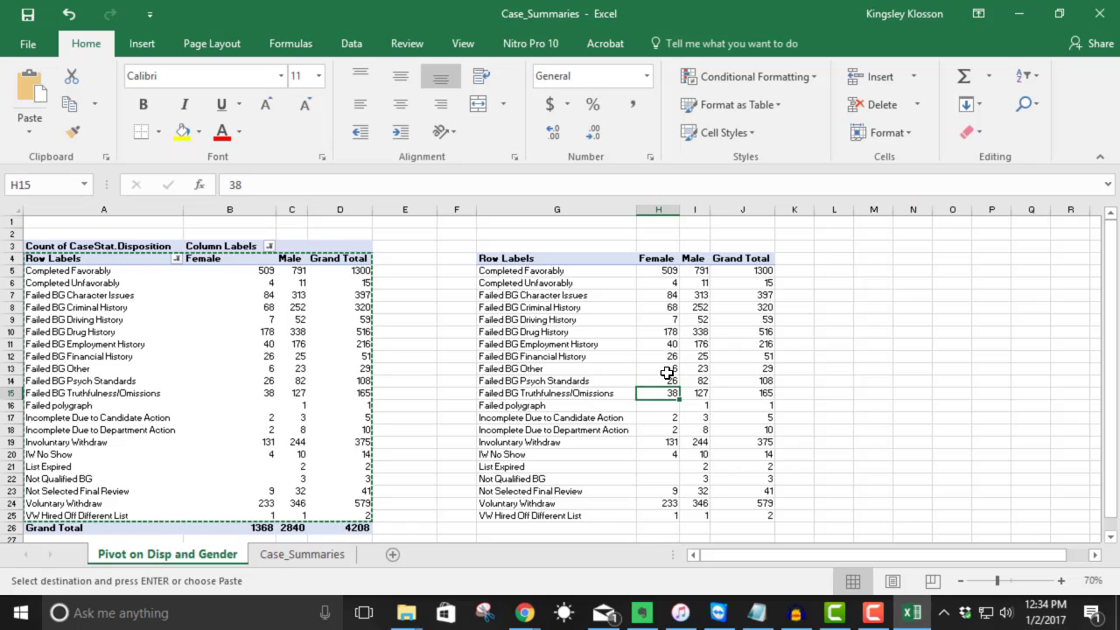
left_click(625, 267)
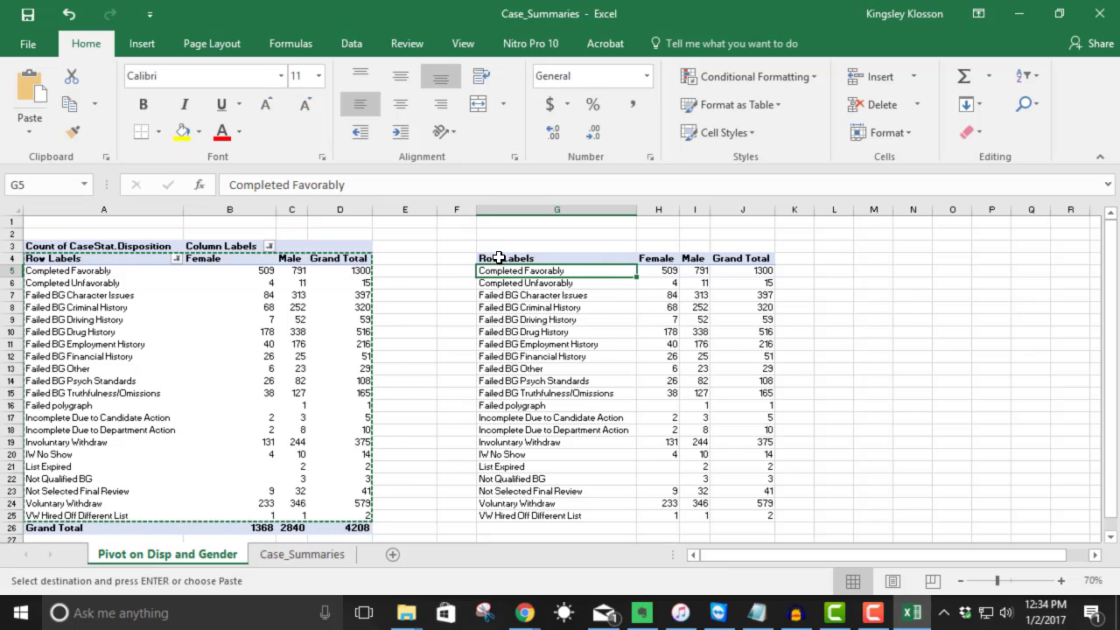
left_click_drag(490, 258, 644, 520)
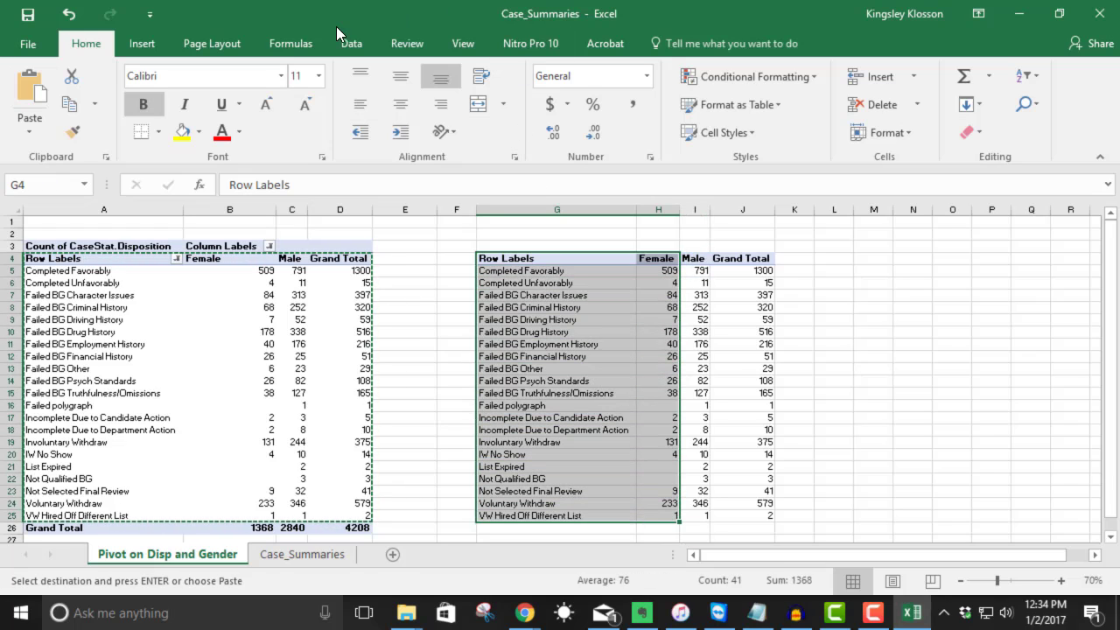
left_click(360, 51)
left_click(486, 105)
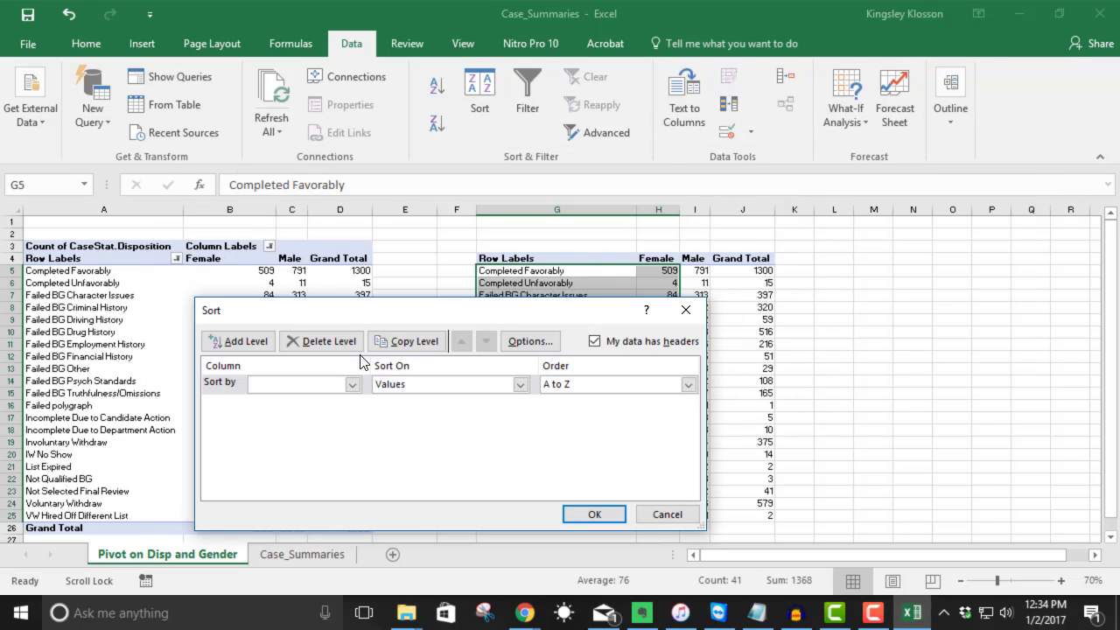
left_click(352, 385)
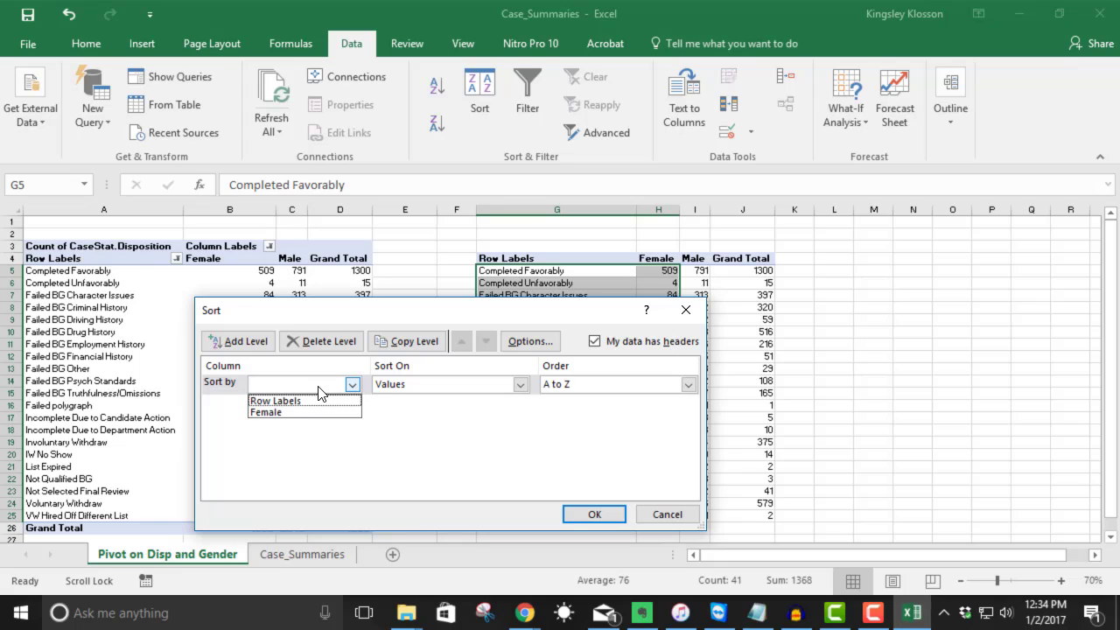
left_click(301, 413)
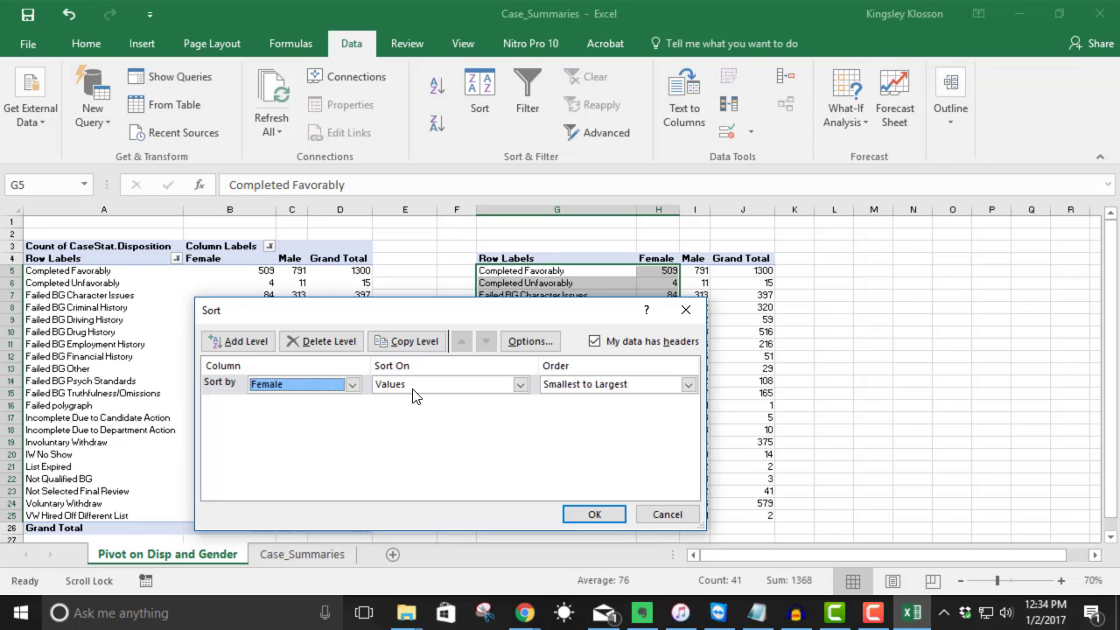
left_click(640, 389)
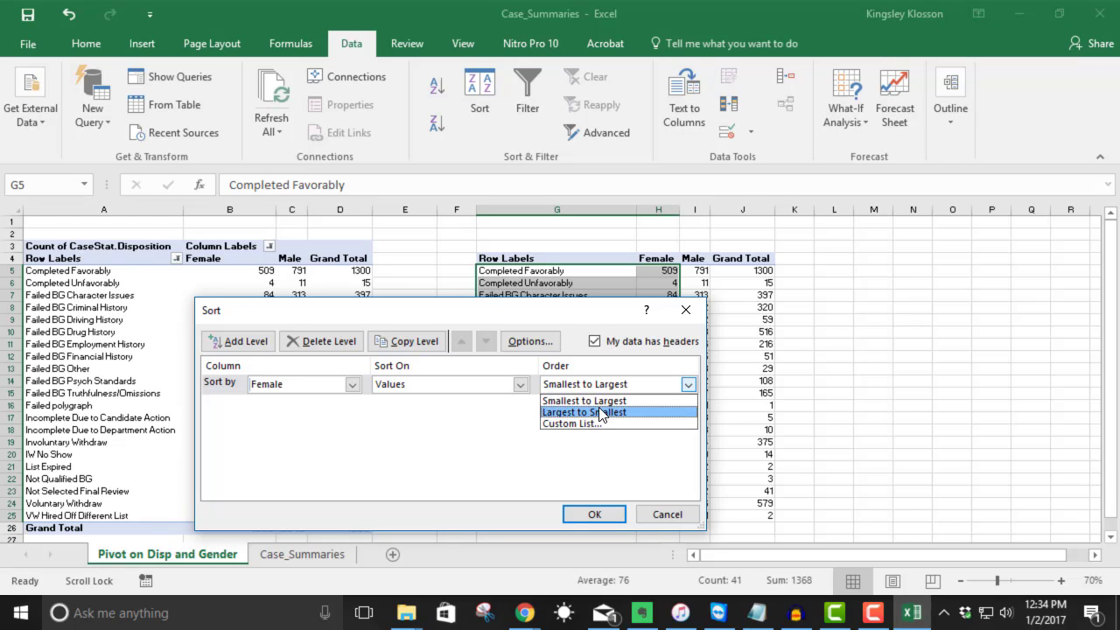
left_click(603, 412)
left_click(622, 513)
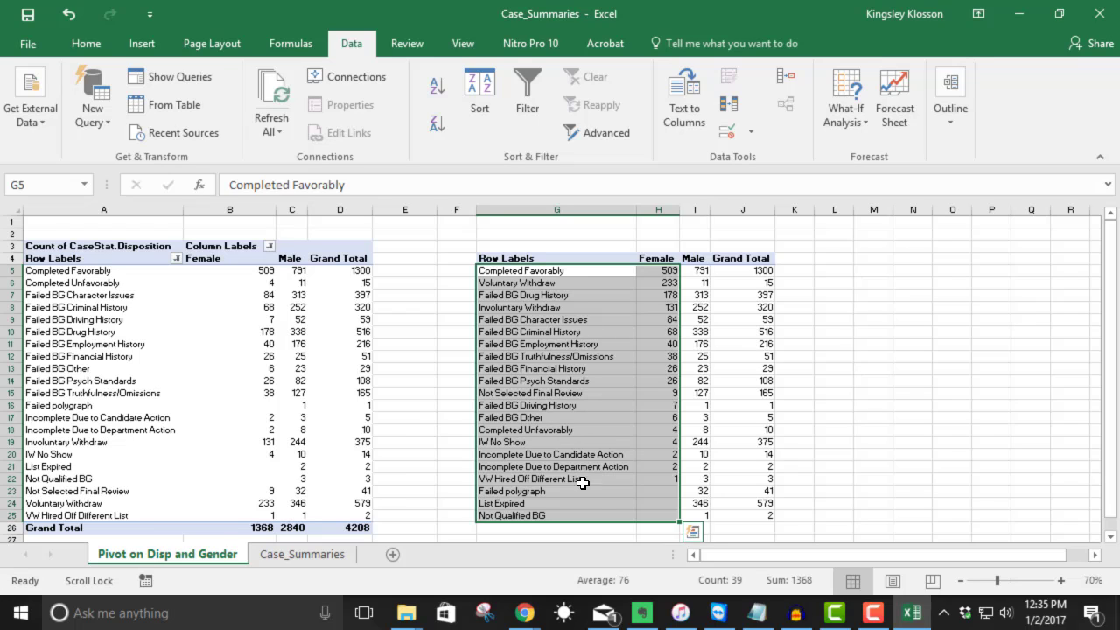
Insert a 2-D pie chart of the sorted female dispositions in G5:H25 and set its legend position to Right.
left_click(128, 42)
left_click(449, 133)
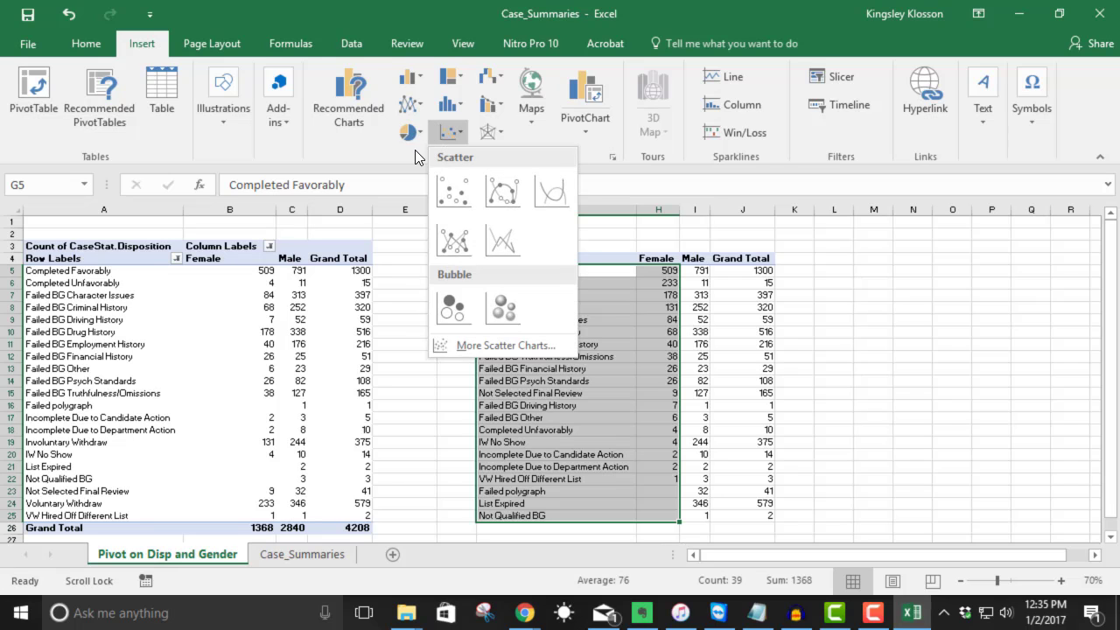
left_click(420, 134)
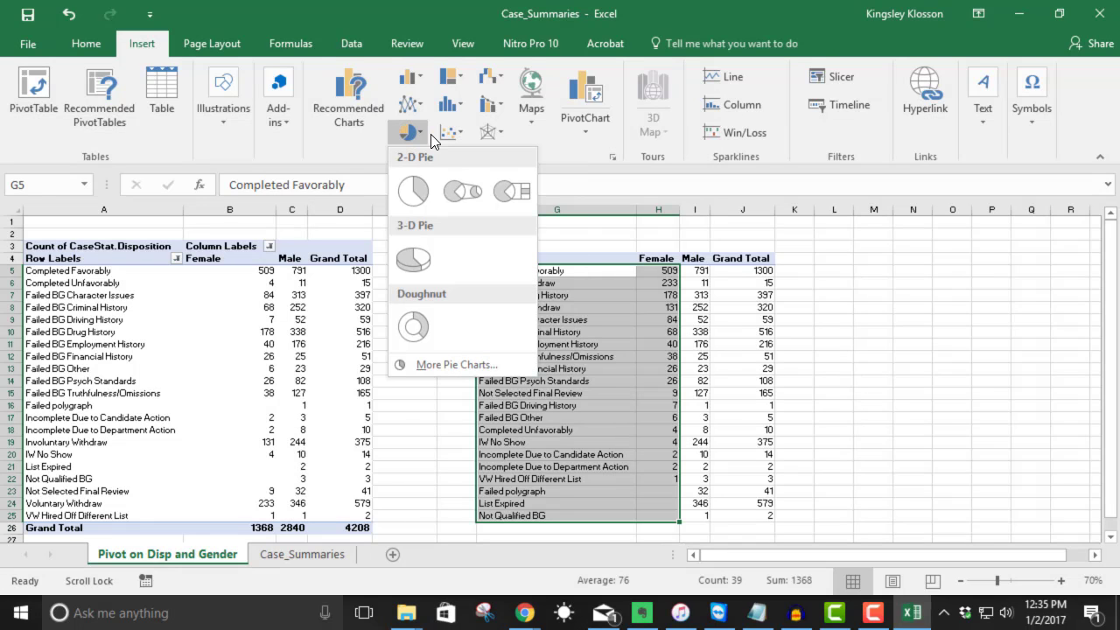
left_click(401, 200)
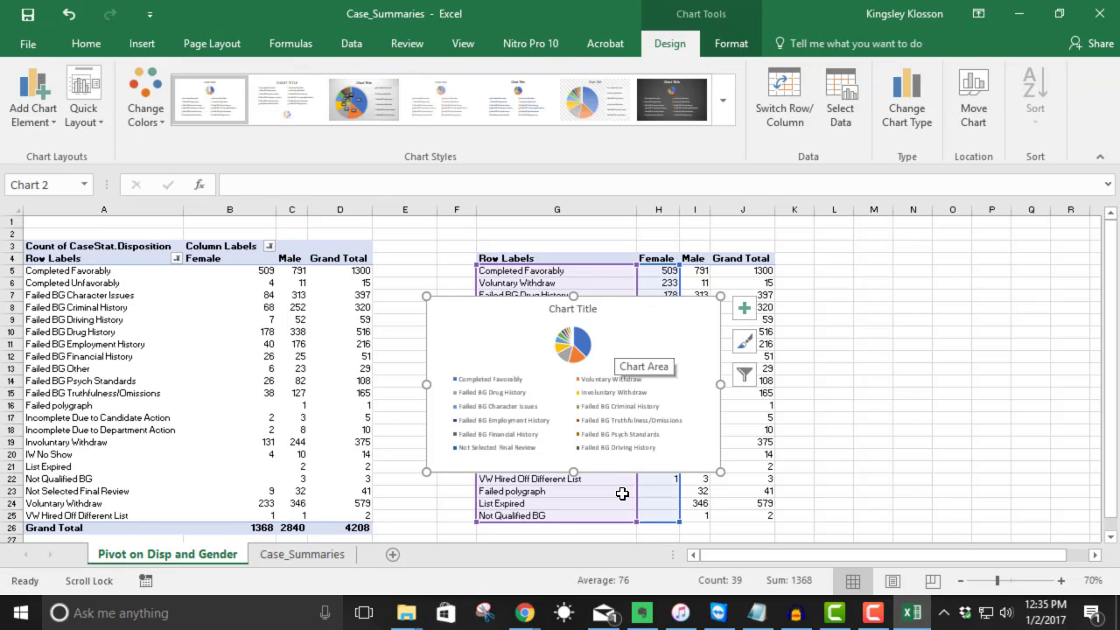
right_click(615, 417)
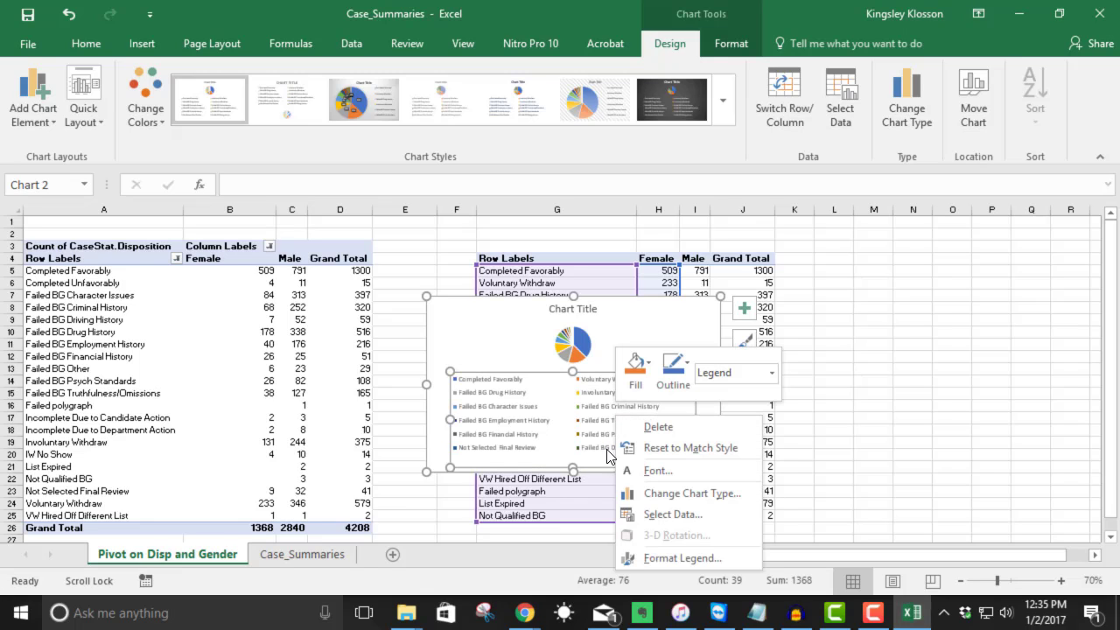
left_click(686, 560)
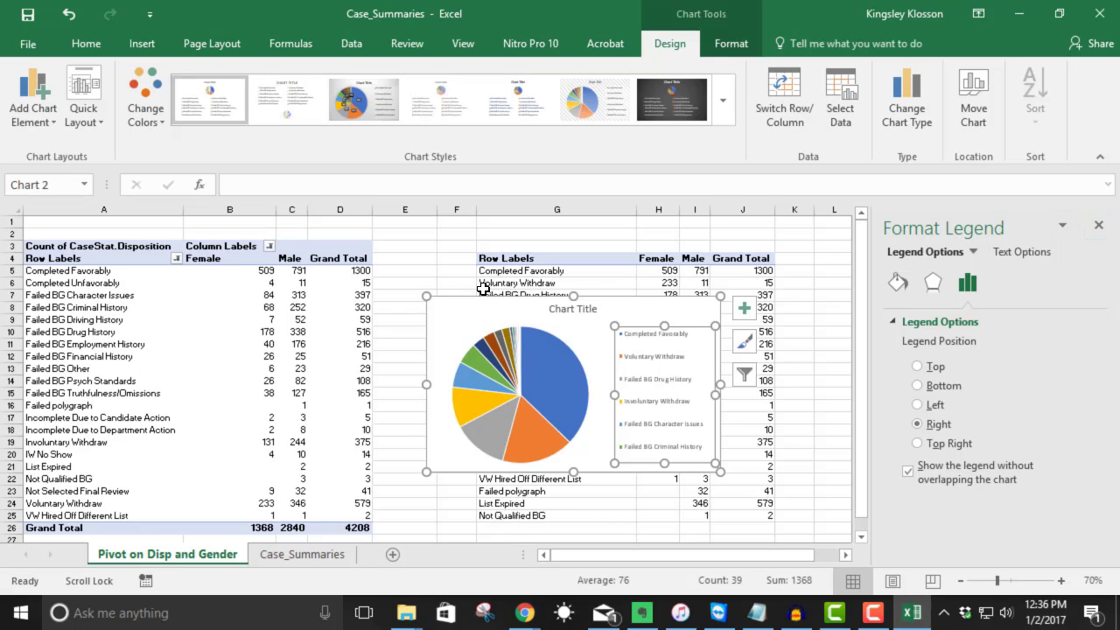
Move the pie chart up to row 1, enlarge it to span about columns B to J down to row 33, and collapse the ribbon.
left_click_drag(483, 299, 509, 221)
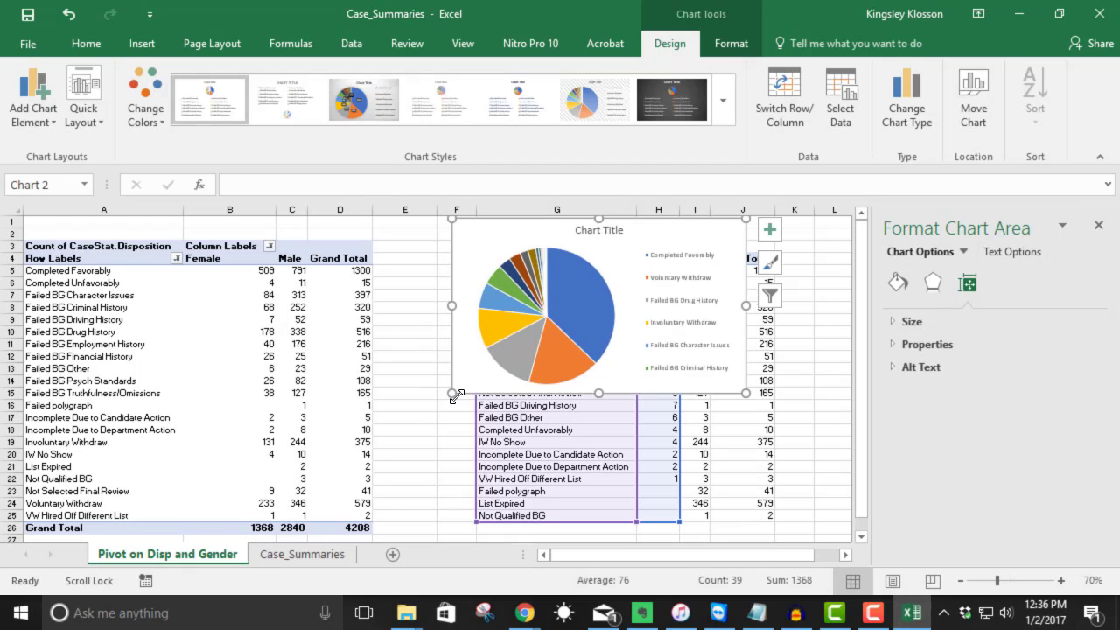
left_click_drag(455, 396, 212, 520)
left_click_drag(201, 535, 175, 567)
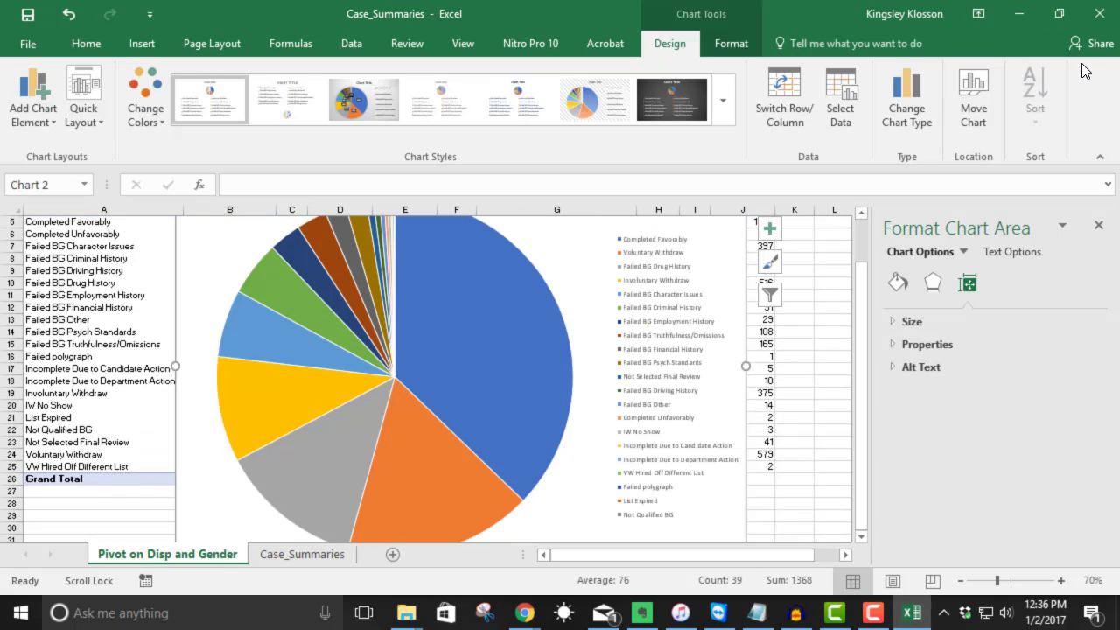
left_click(1105, 157)
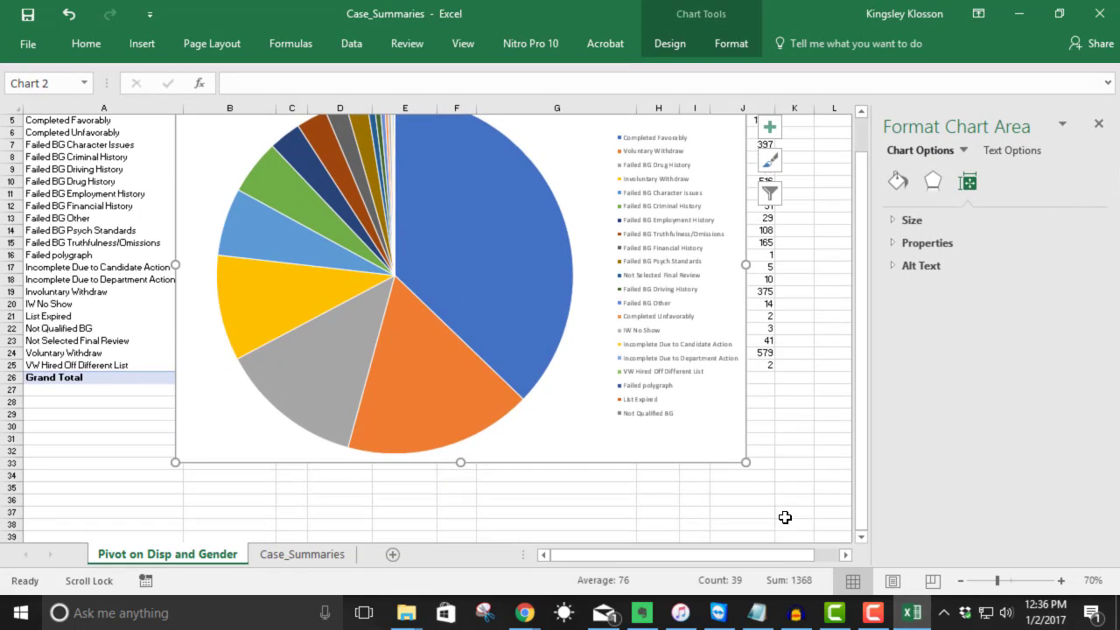
scroll(731, 368, "up", 2)
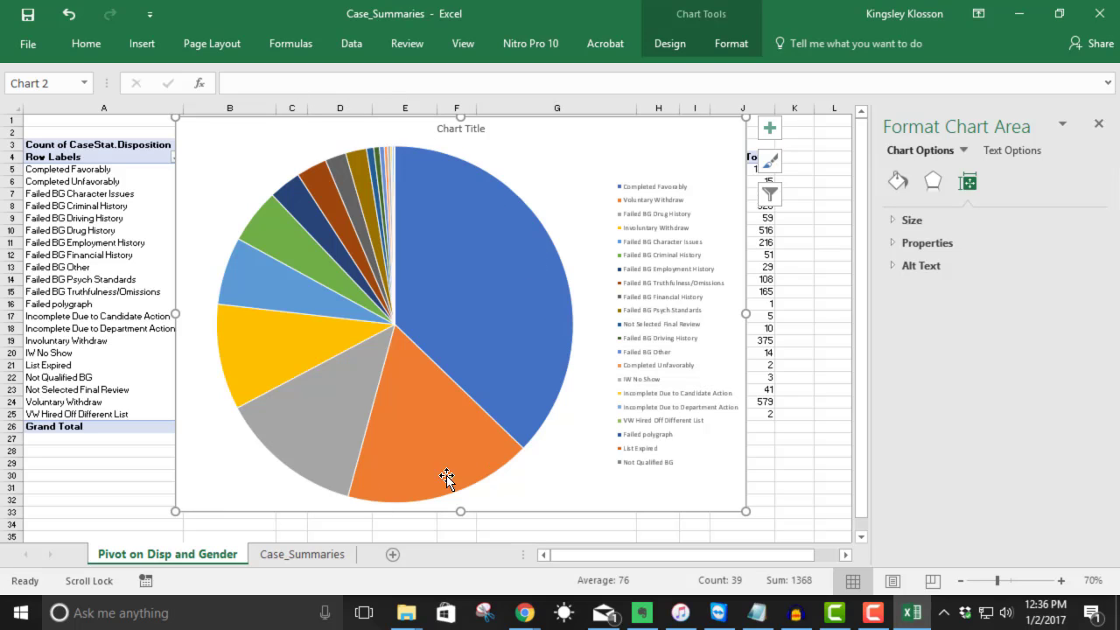
Replace the pie chart's placeholder title with "Female Dispositions".
mouse_move(545, 349)
mouse_move(401, 252)
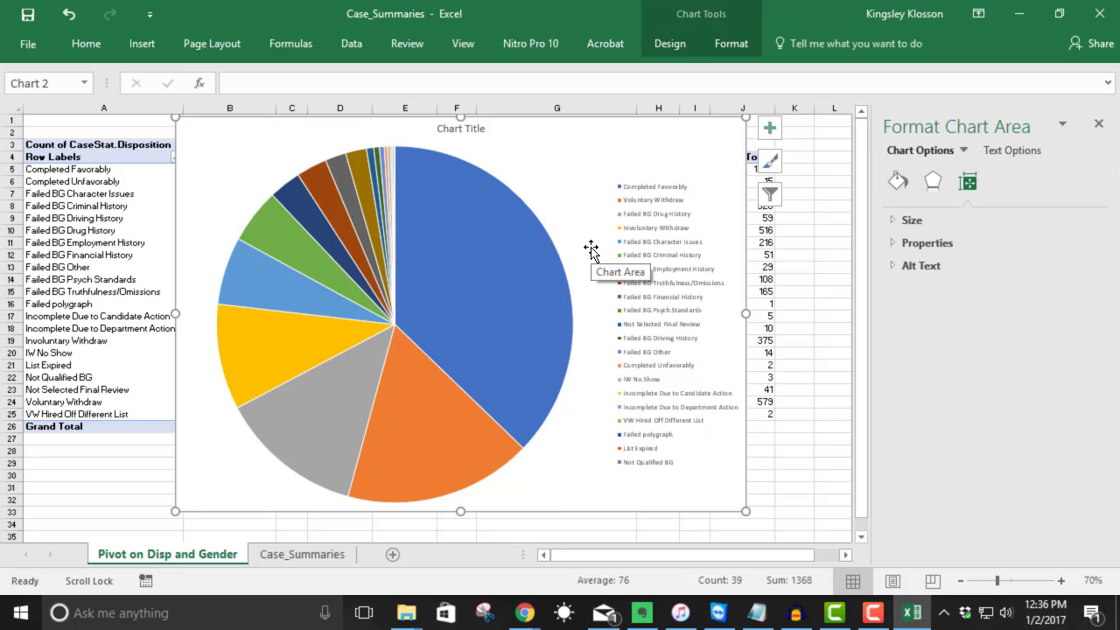
left_click(475, 129)
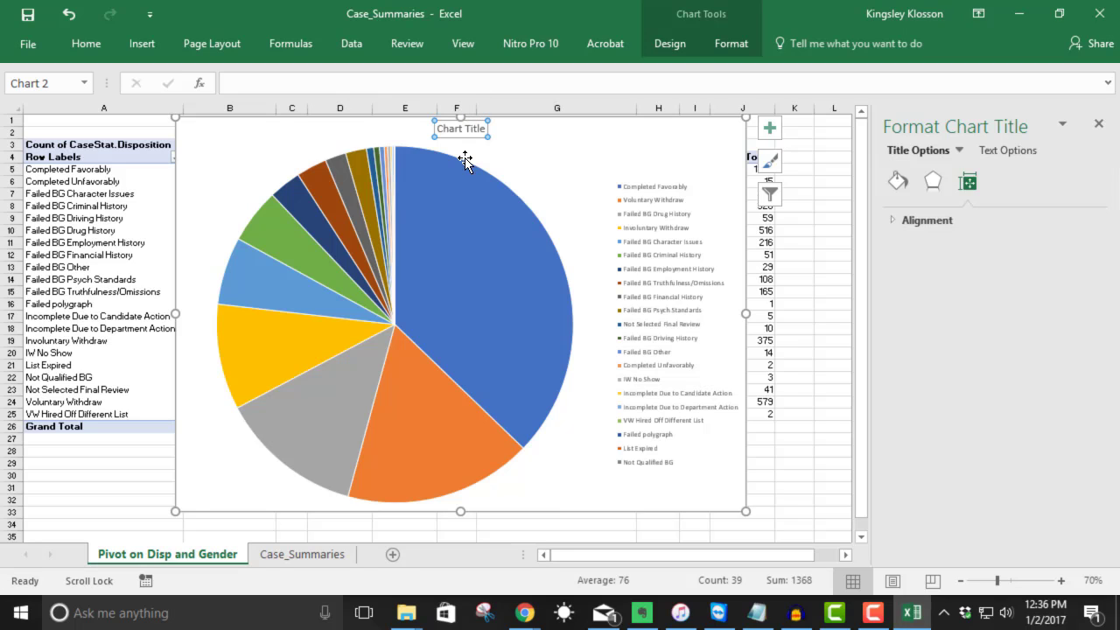
double_click(450, 128)
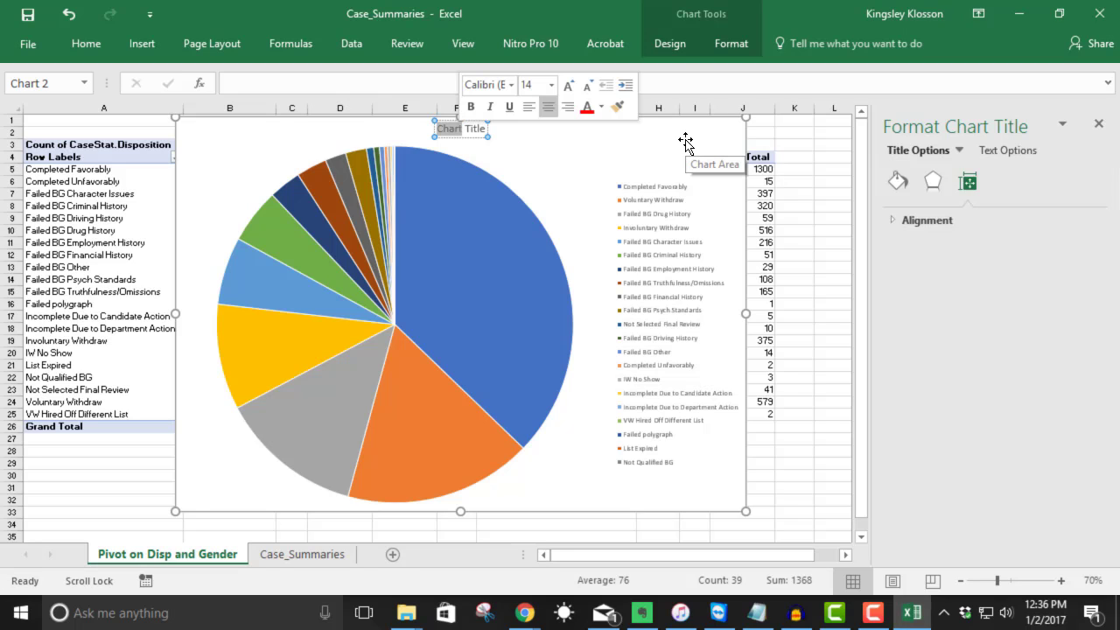
key("Delete")
key("Delete")
key("Delete")
key("Delete")
key("Delete")
key("Delete")
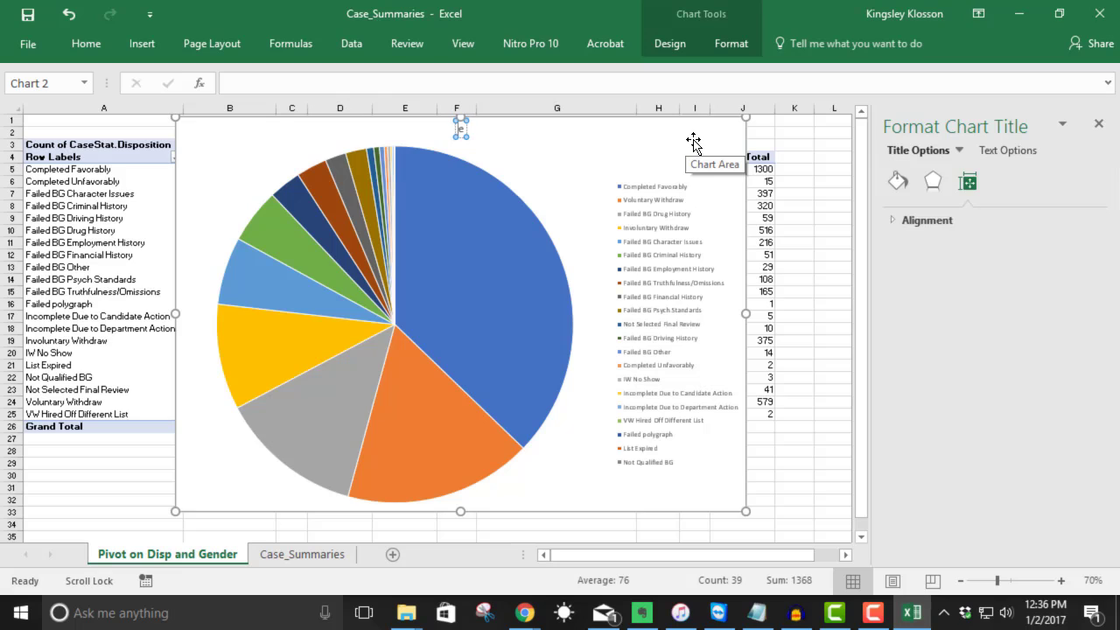
key("Delete")
type("Female Deispos")
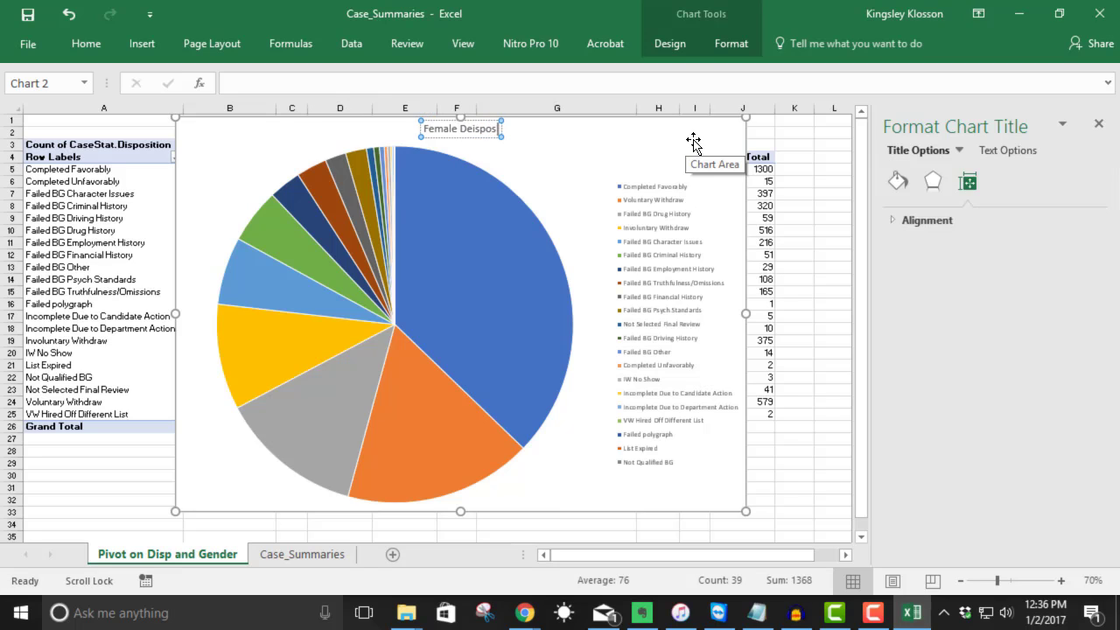
type("itions")
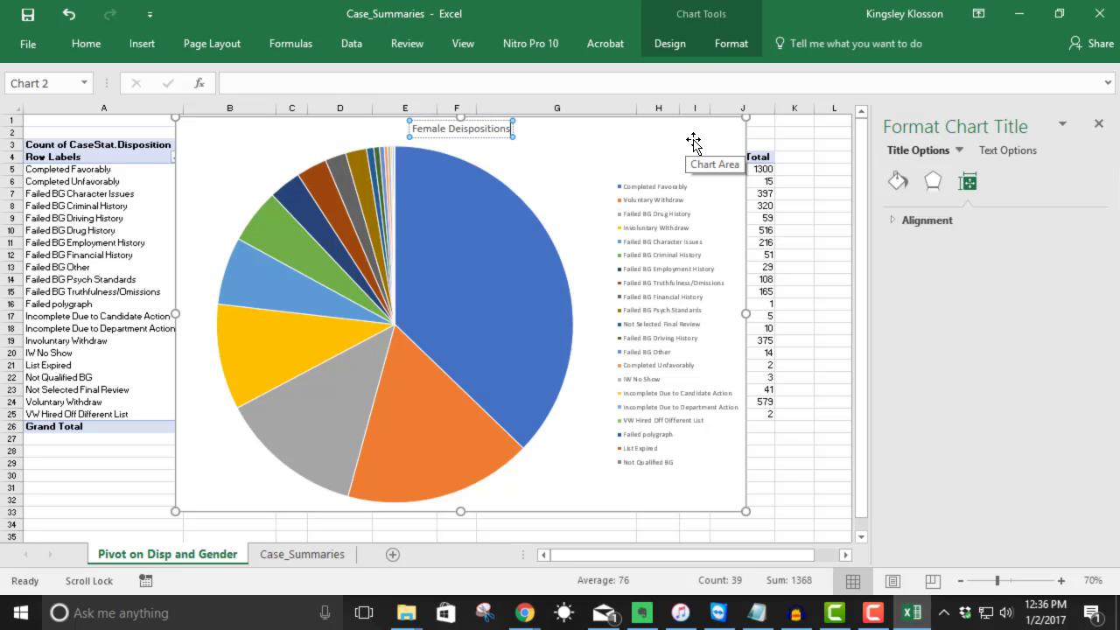
key("Left")
key("Left")
key("Left")
key("BackSpace")
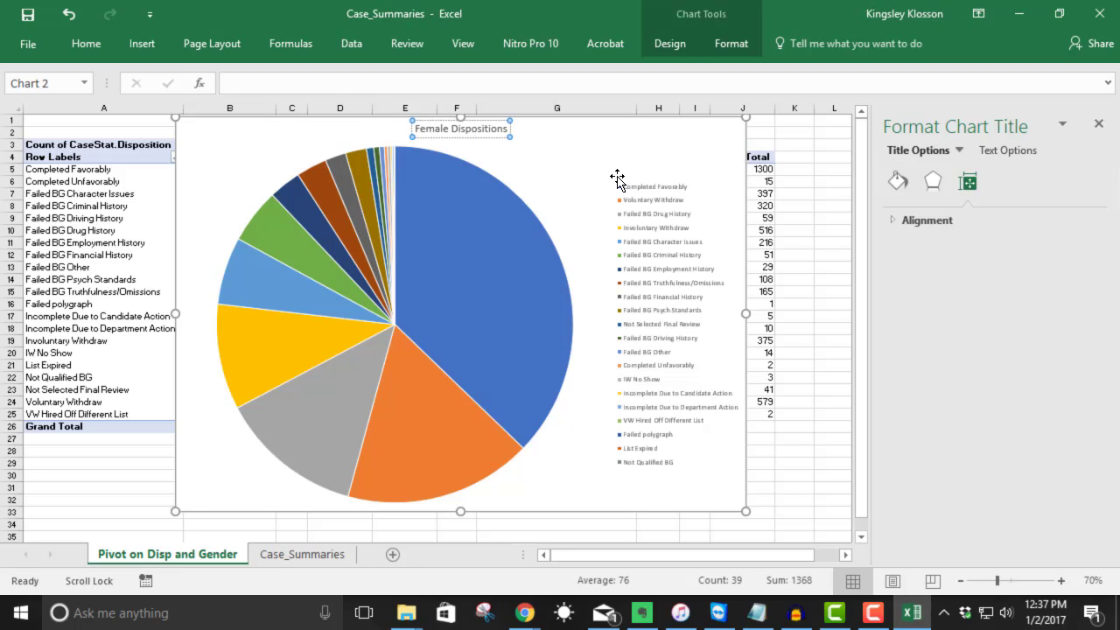
left_click(588, 150)
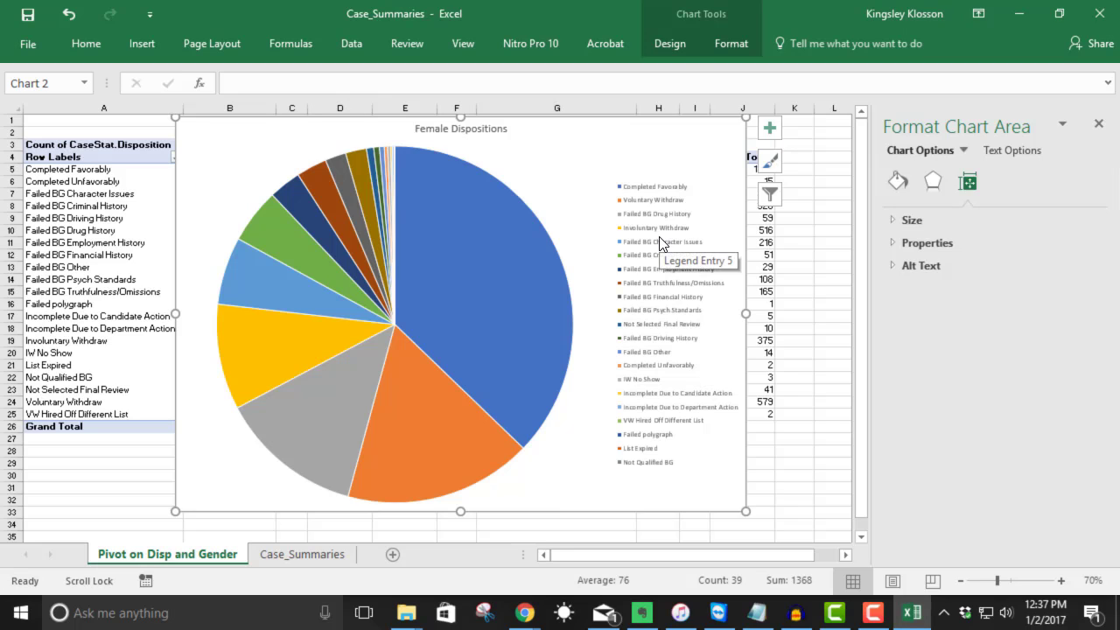
Switch to PowerPoint, create a blank presentation and open the layout choices for its first slide.
mouse_move(500, 304)
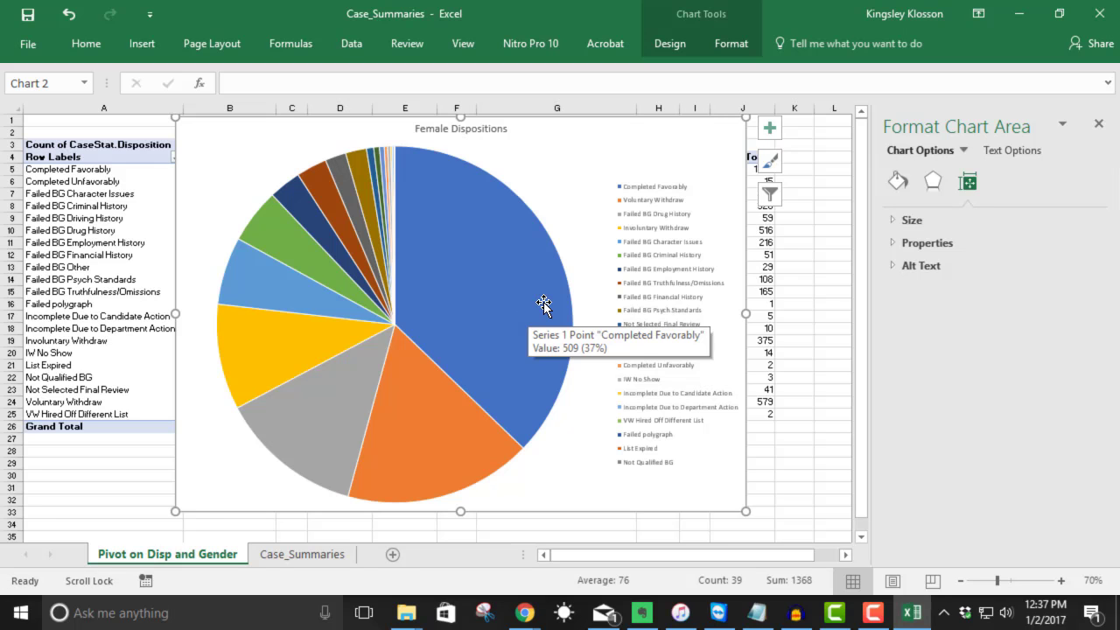
left_click(20, 618)
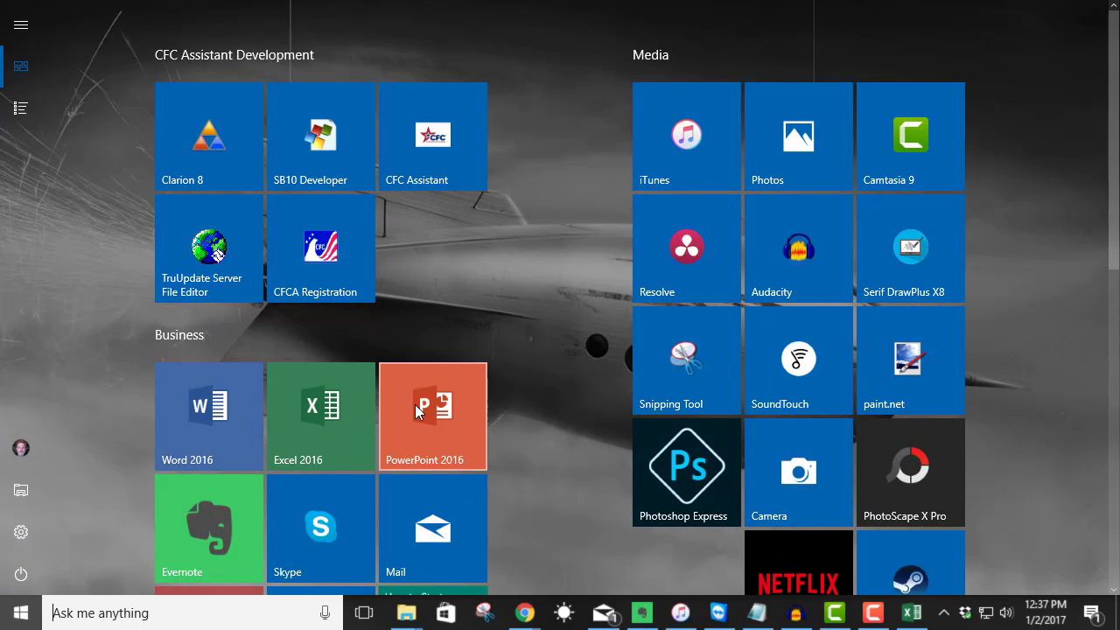
key("Escape")
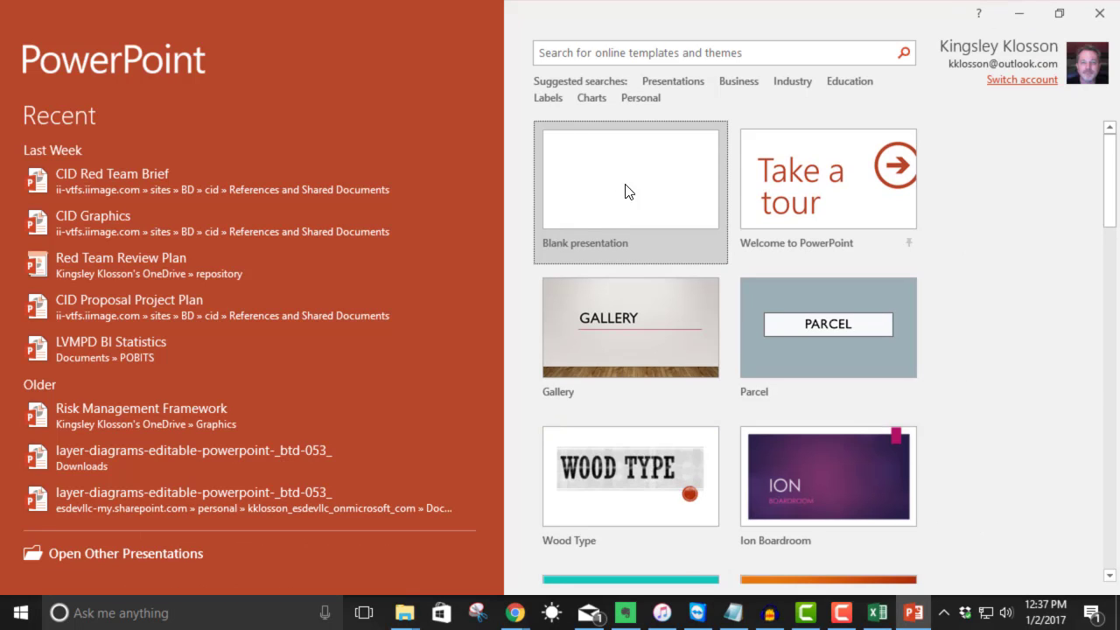
left_click(591, 218)
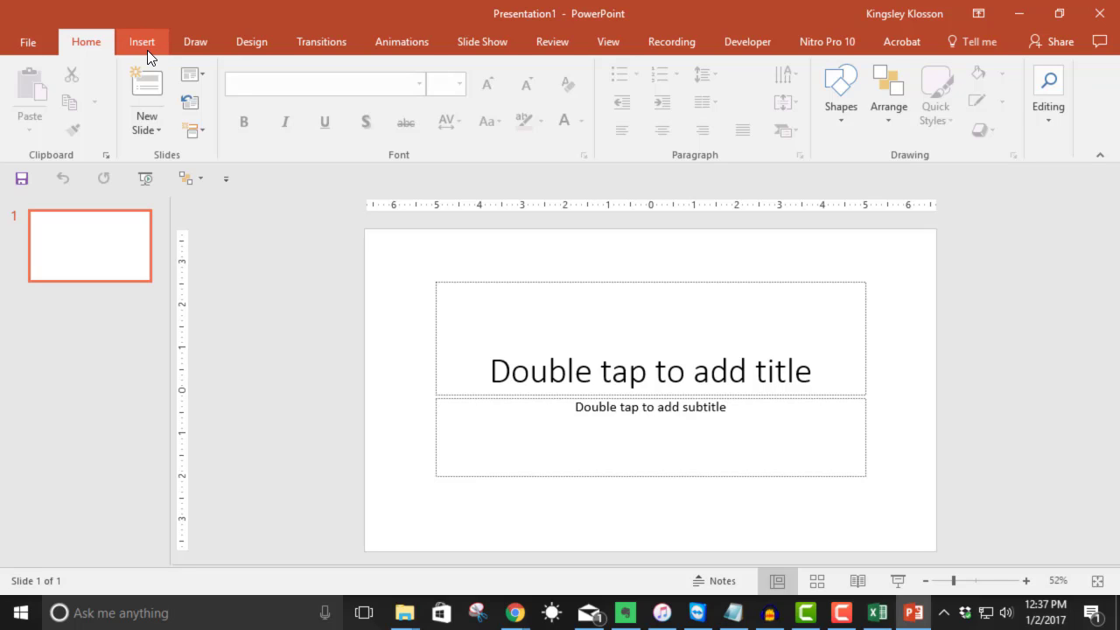
left_click(194, 70)
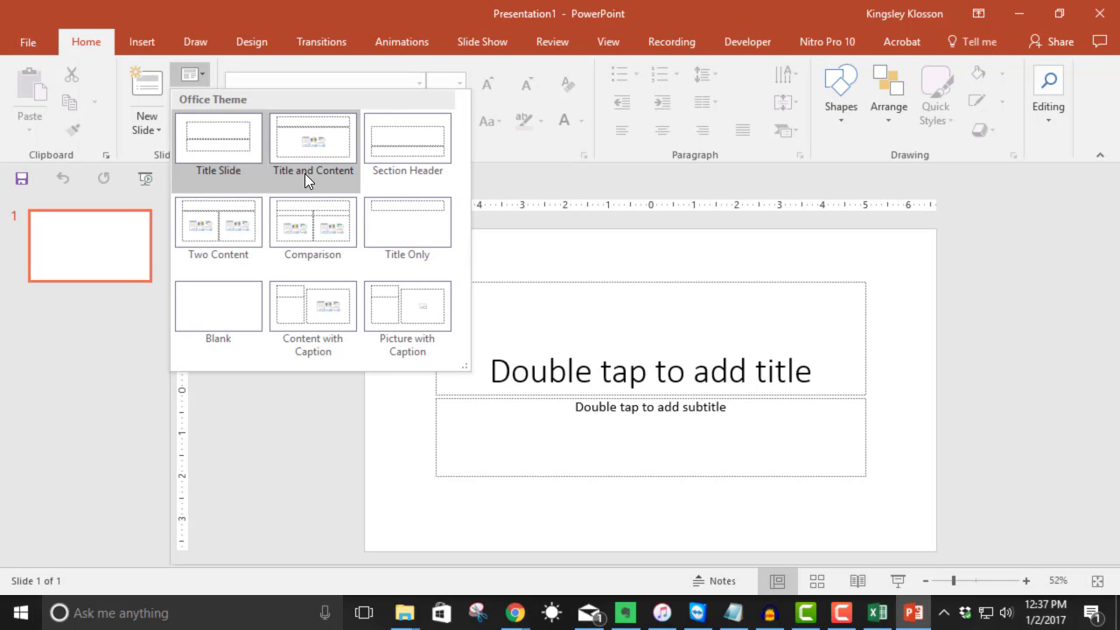
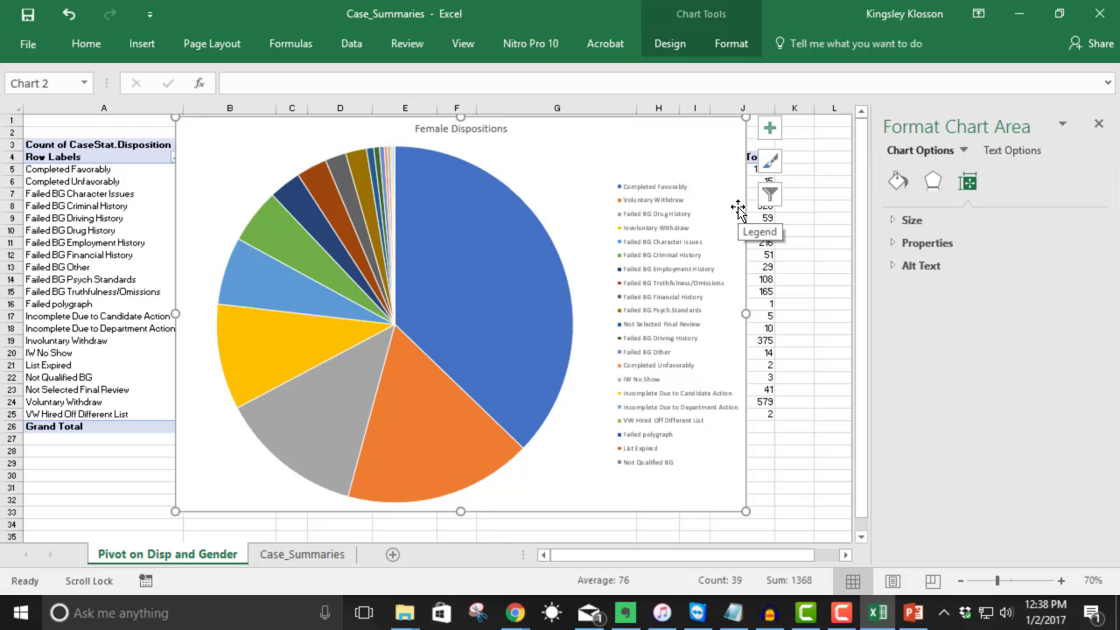
Back in Excel, delete the Female Dispositions pie chart and select the range F2:J25 around the sorted table.
key("Delete")
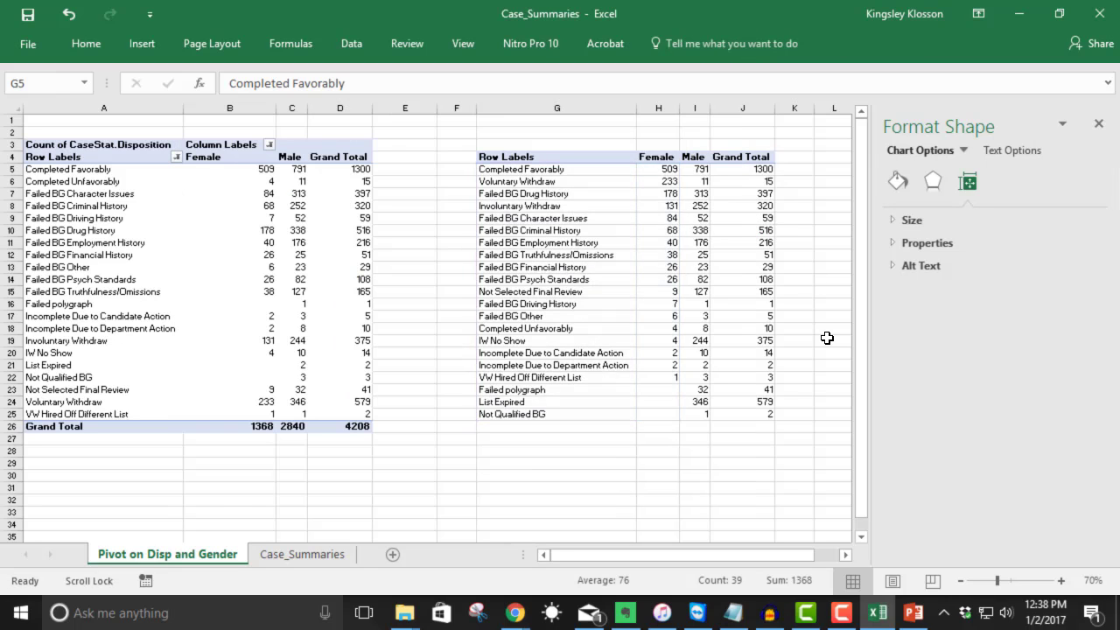
left_click(467, 191)
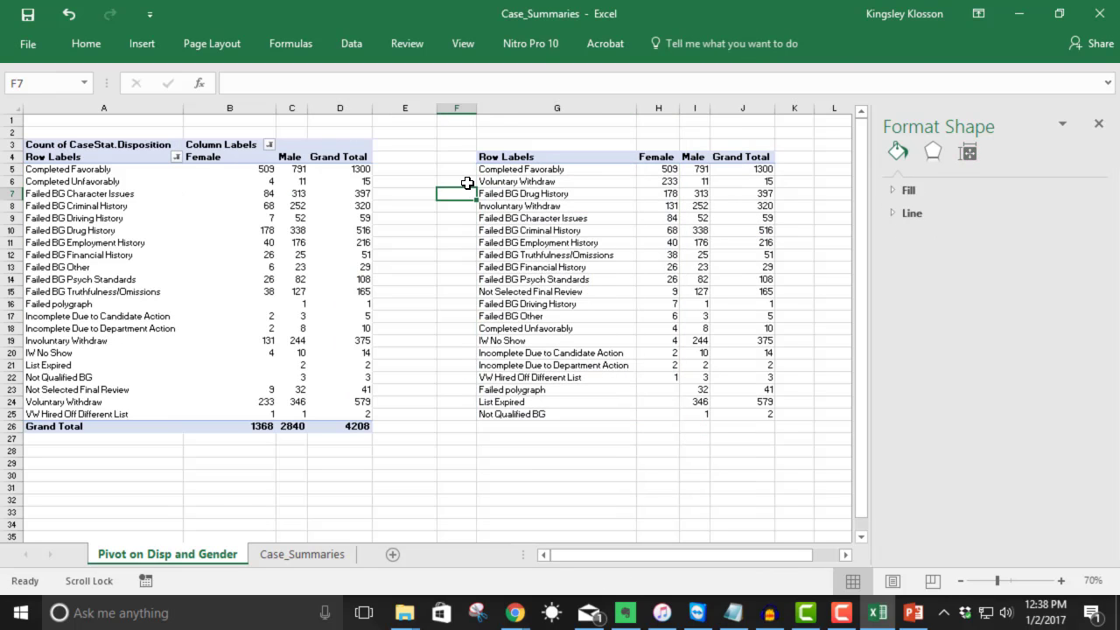
left_click_drag(441, 138, 745, 409)
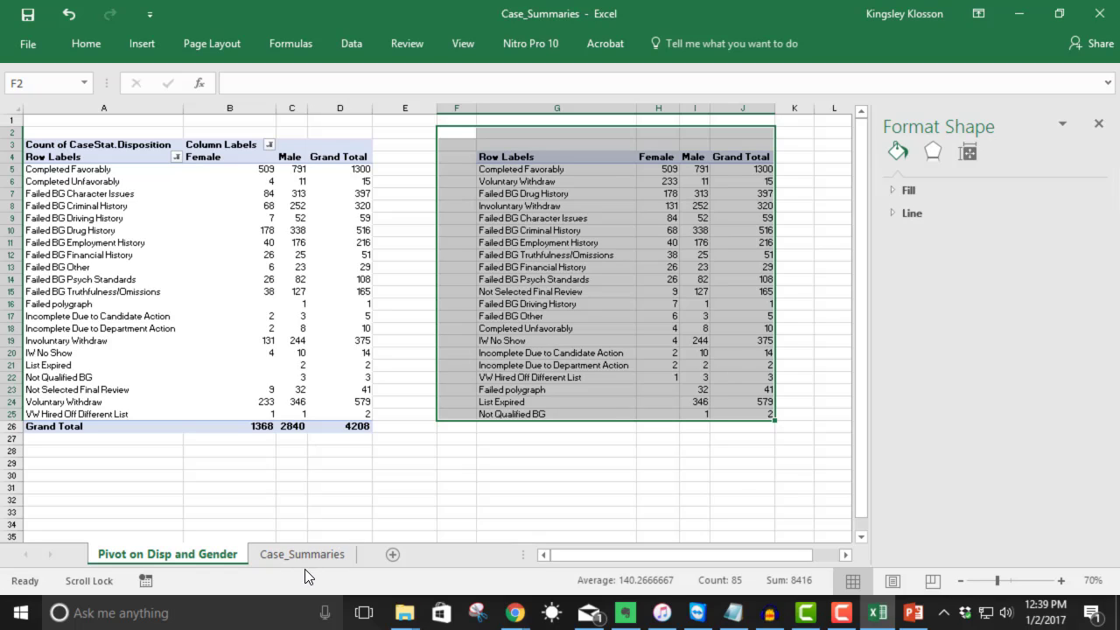
Create a PivotTable from Case_Summaries columns A:T on a new worksheet and close the Format Shape pane.
left_click(325, 558)
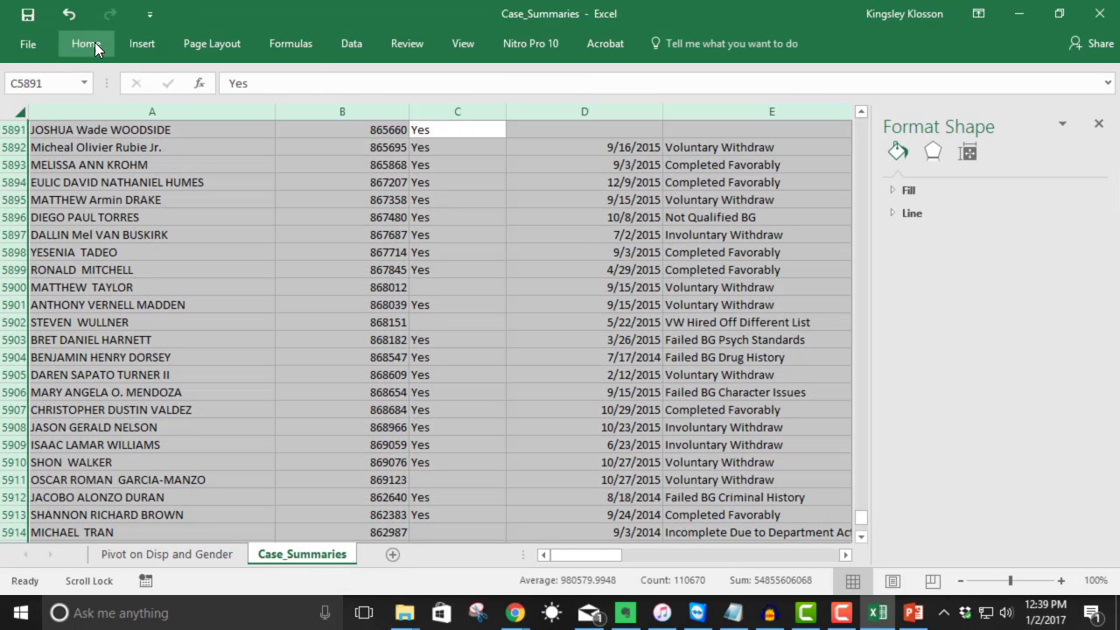
left_click(140, 45)
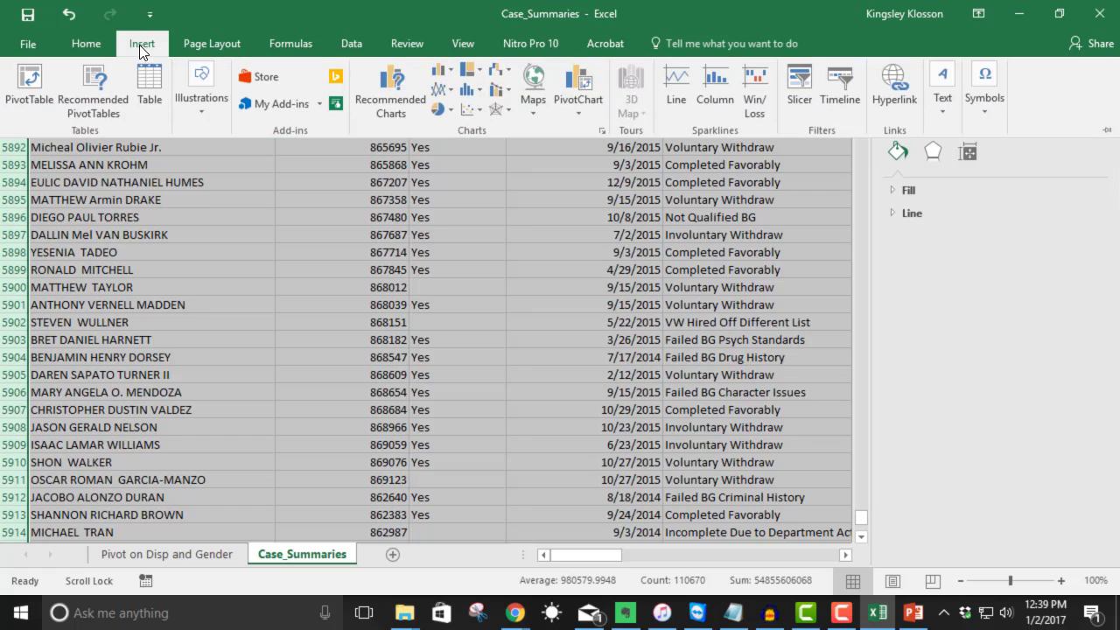
left_click(35, 94)
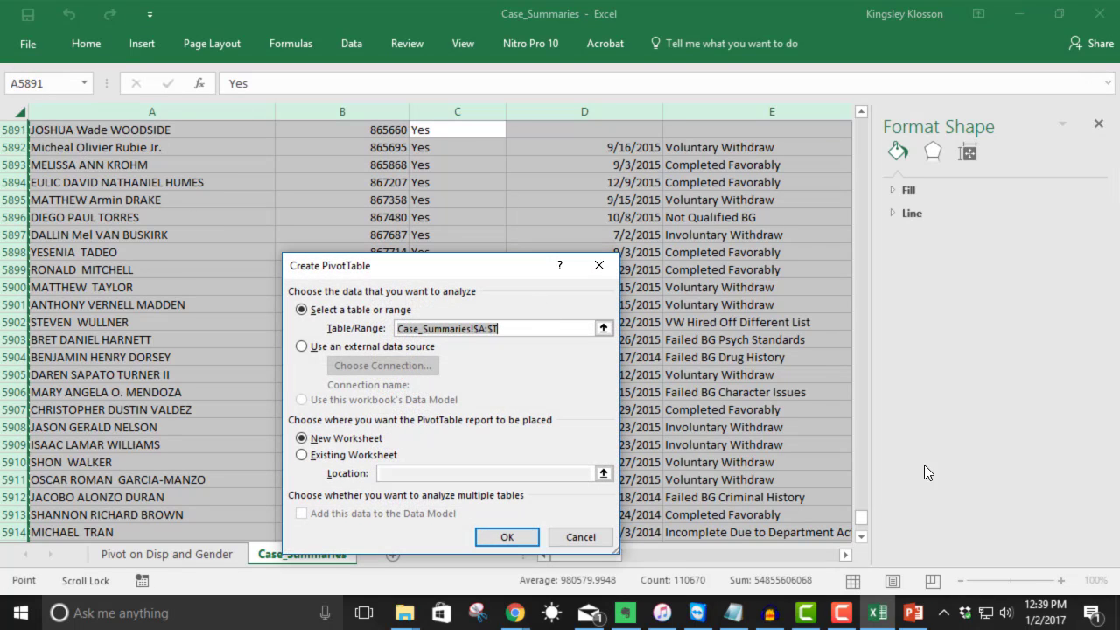
left_click(494, 544)
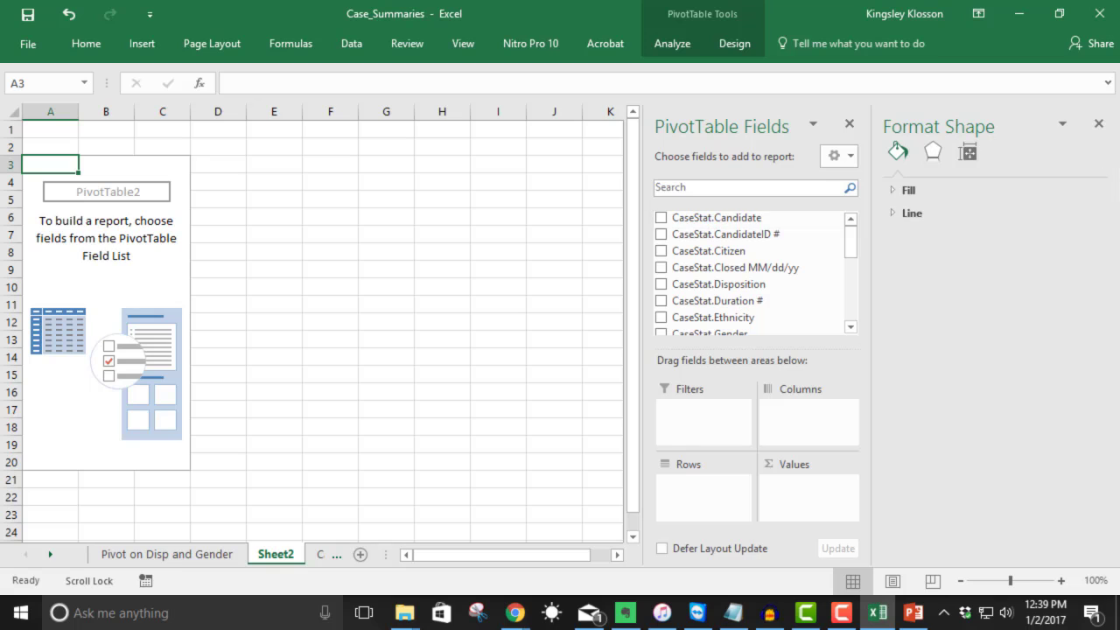
left_click(1099, 123)
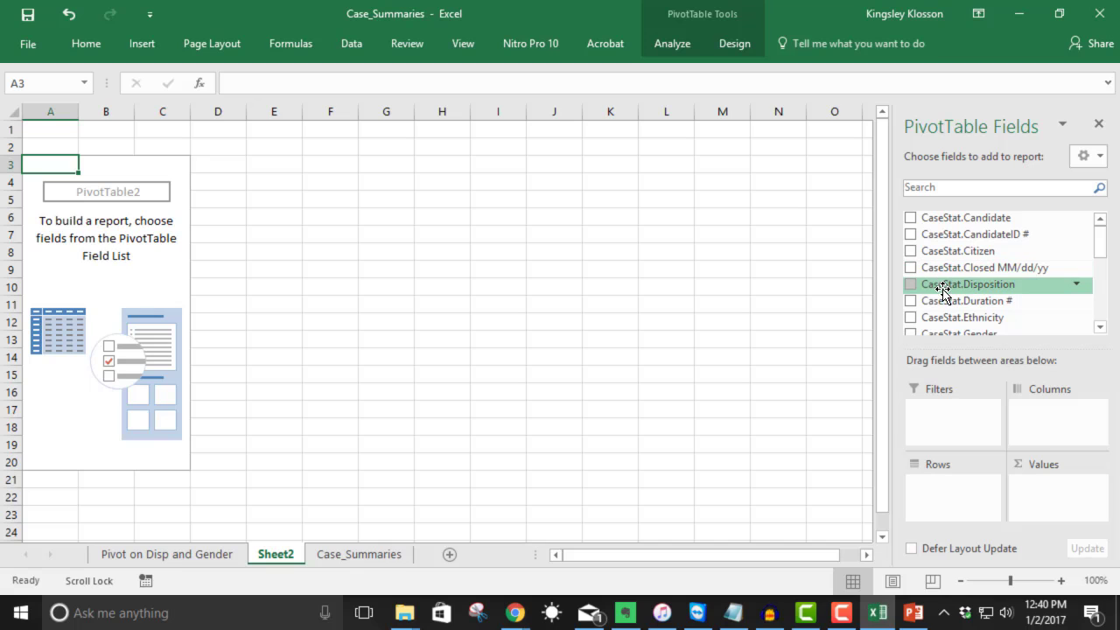
Add CaseStat.Duration # to the PivotTable's values and summarize it by Sum.
left_click_drag(961, 302, 1059, 511)
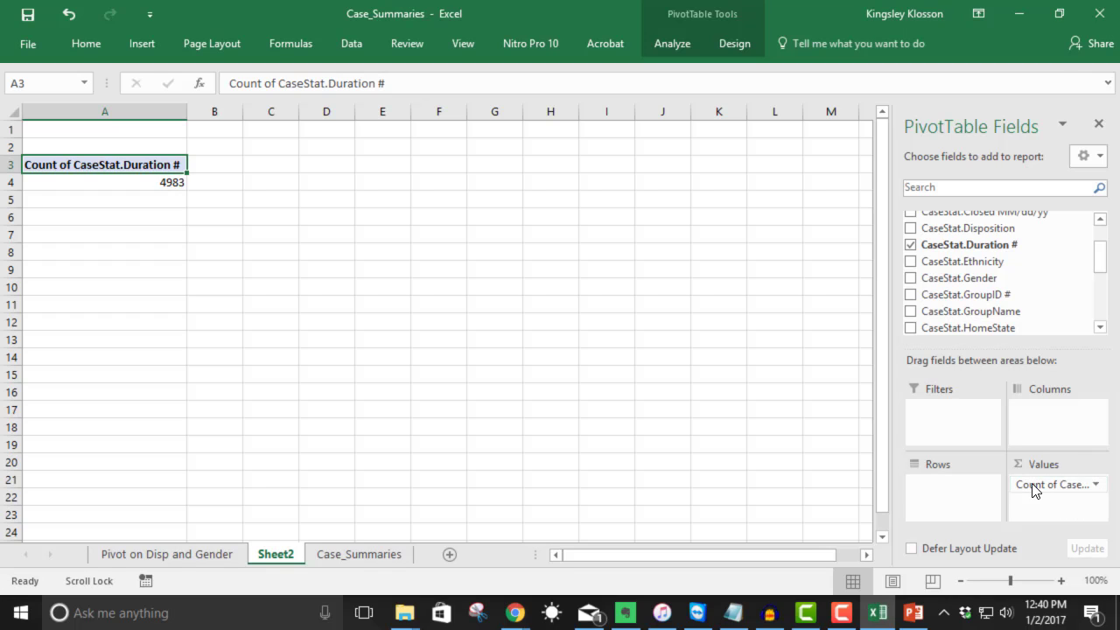
left_click(1094, 486)
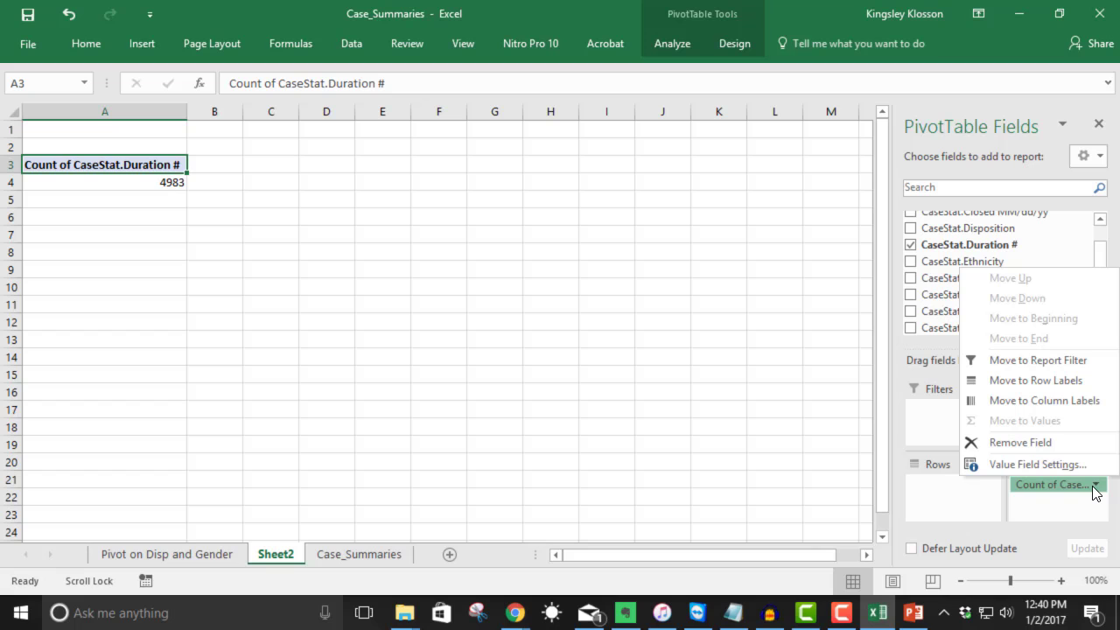
left_click(1040, 462)
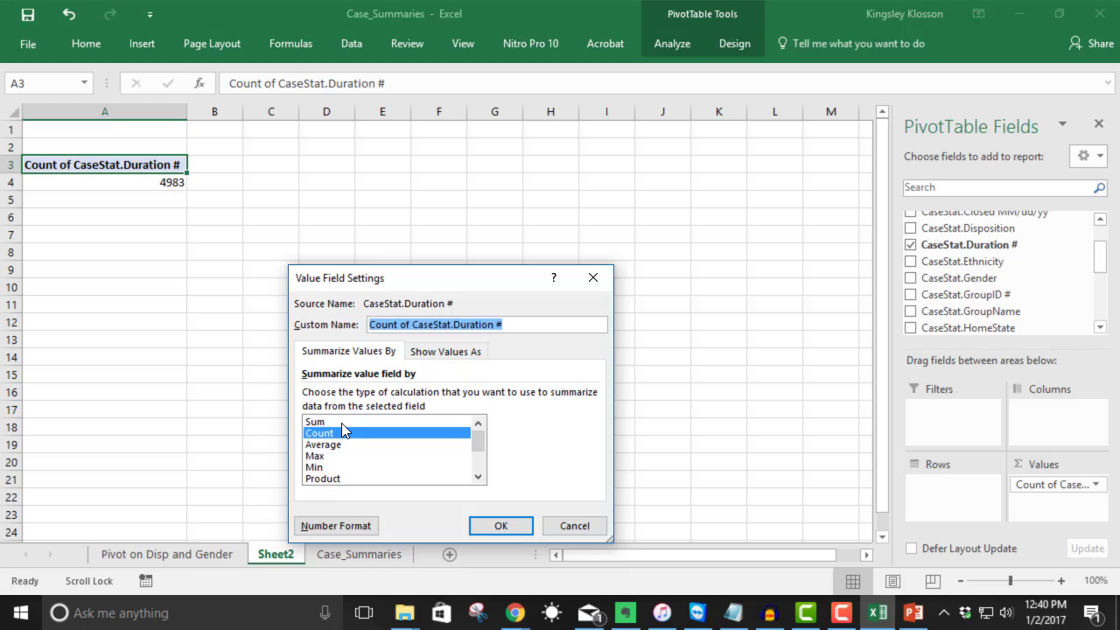
left_click(341, 421)
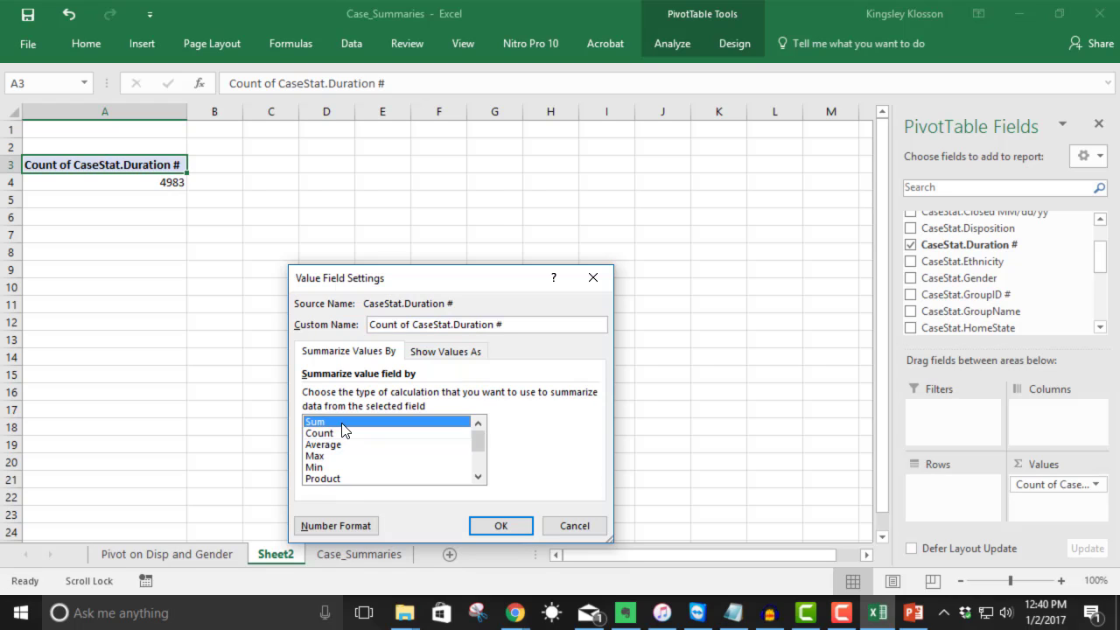
left_click(501, 524)
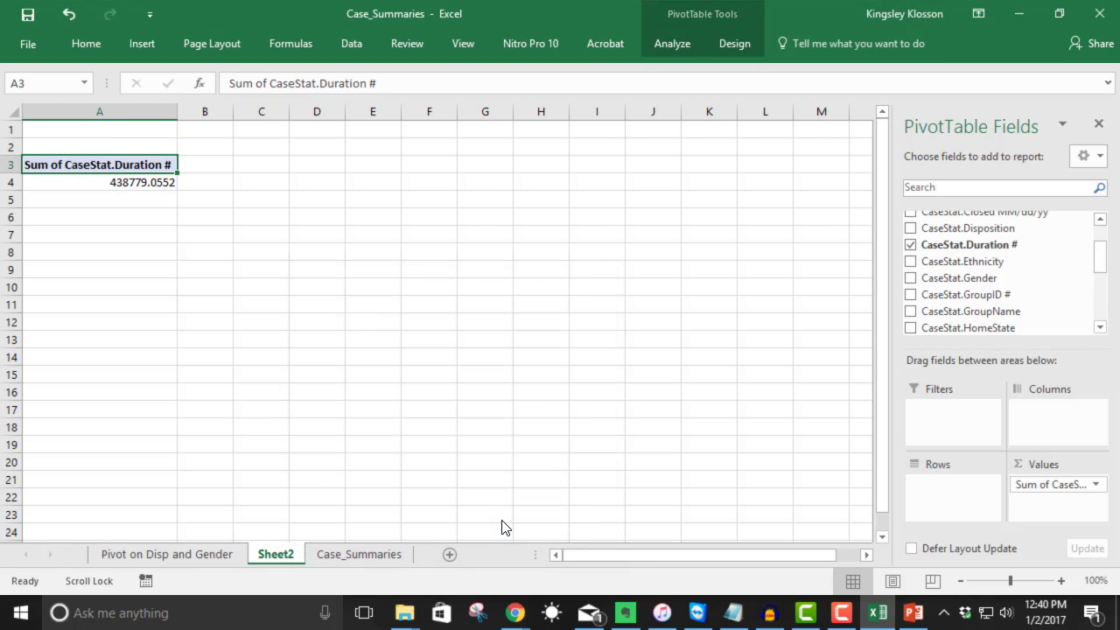
Change the PivotTable's CaseStat.Duration # value field to summarize by Average.
left_click(1095, 484)
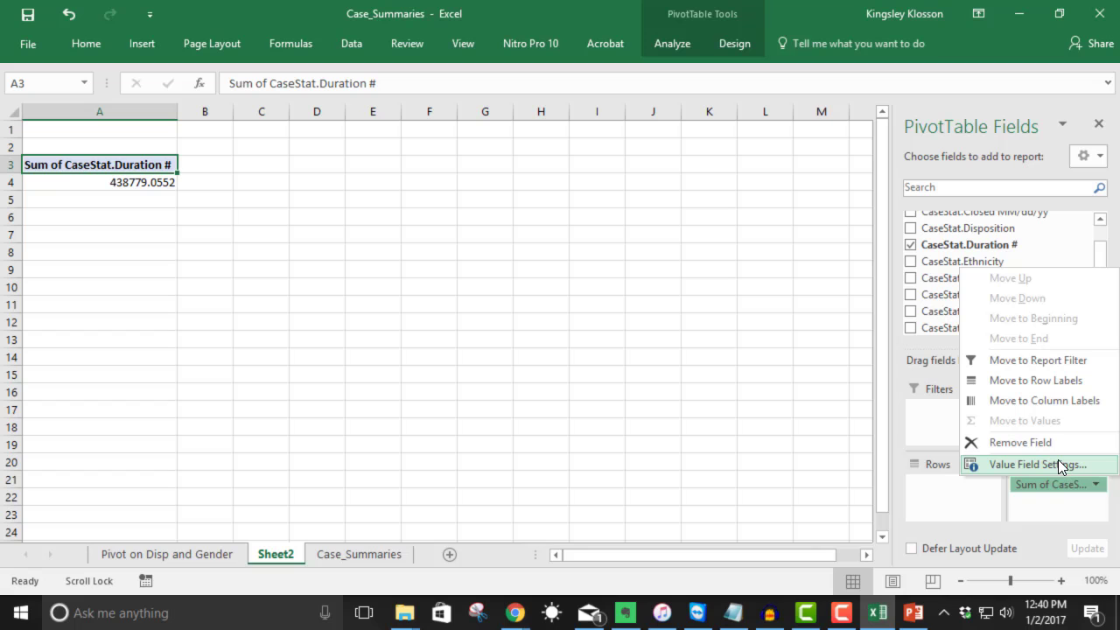
left_click(1058, 464)
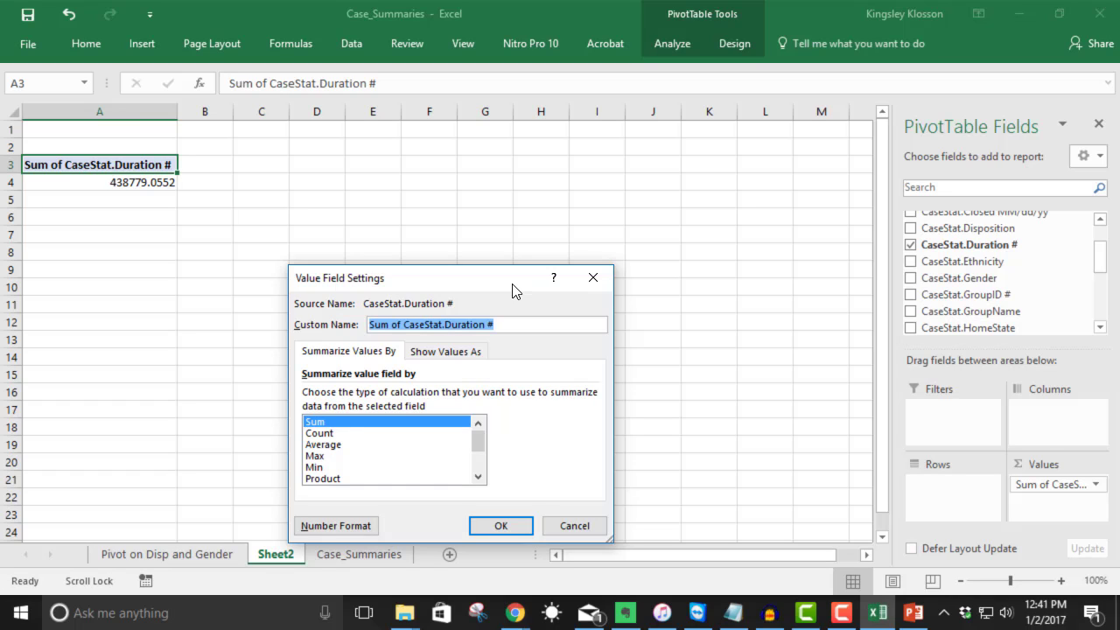
left_click(331, 444)
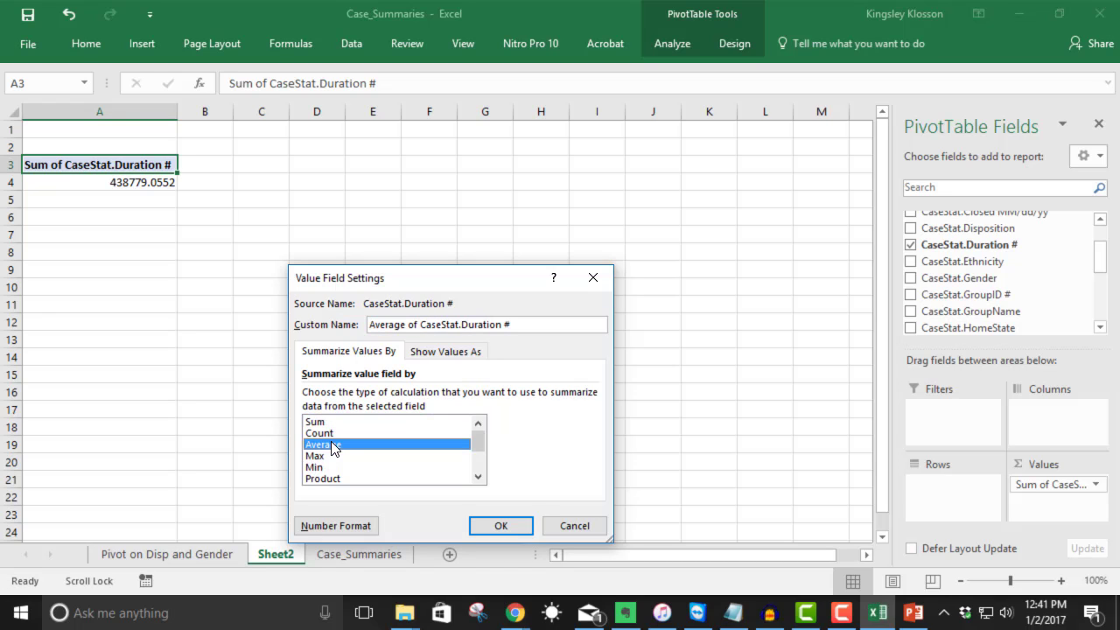
left_click(515, 529)
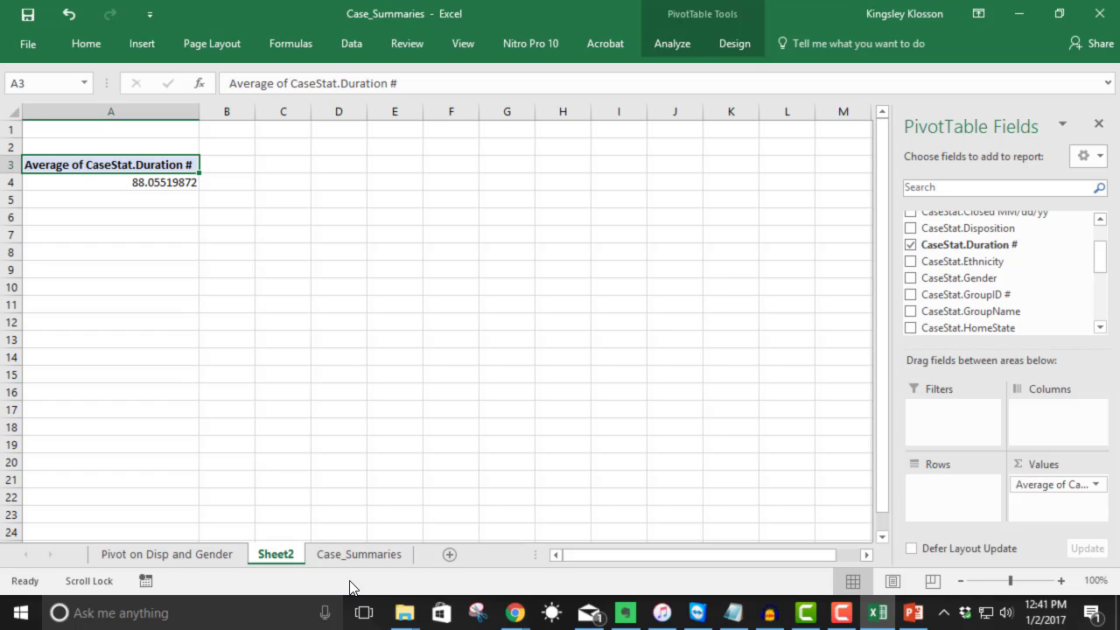
Check the AVERAGE formula result in cell F5997 of Case_Summaries against the PivotTable's average duration.
left_click(368, 554)
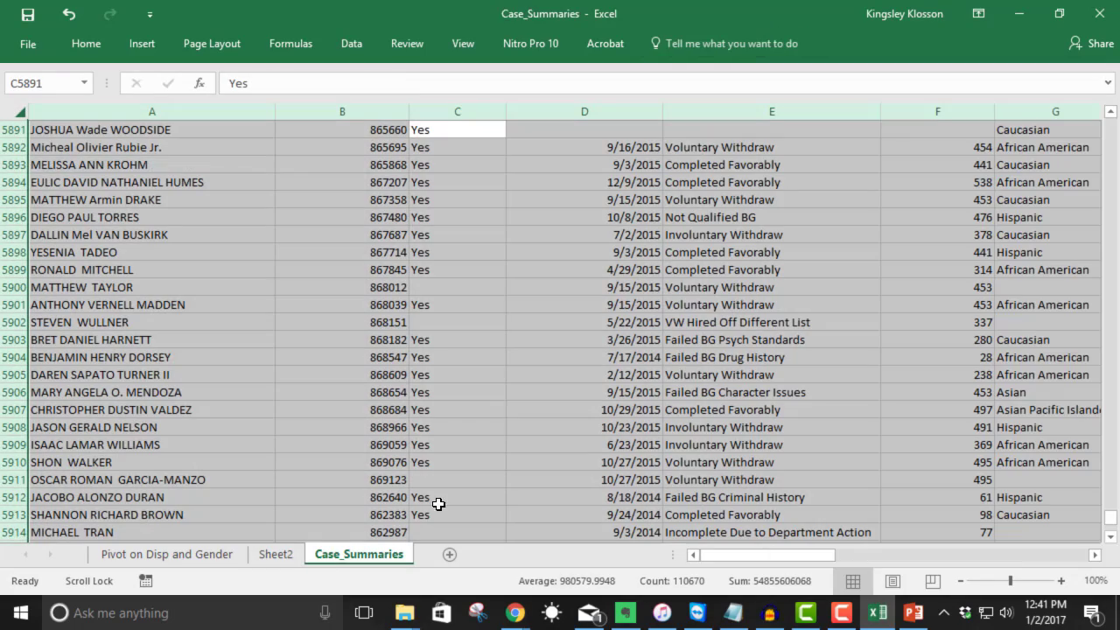
scroll(546, 438, "down", 20)
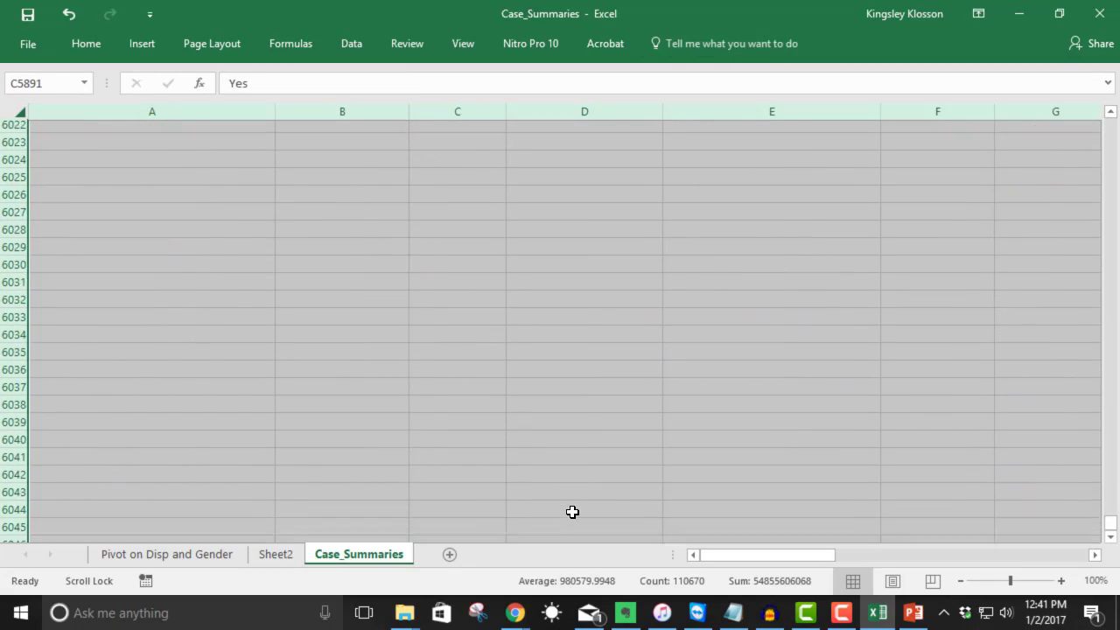
scroll(566, 506, "up", 12)
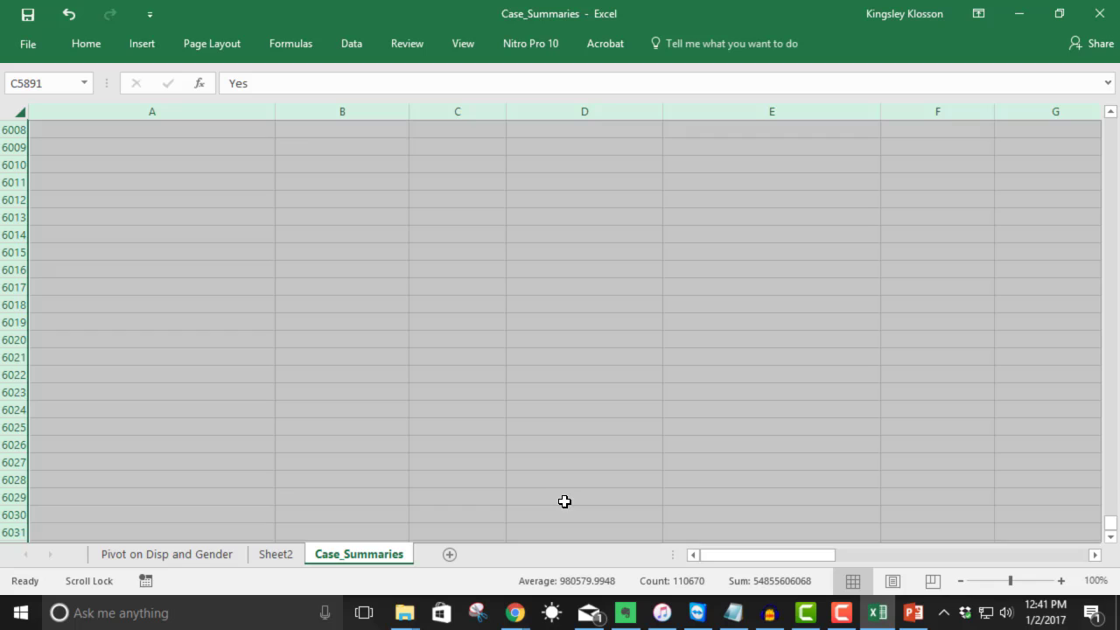
left_click(961, 359)
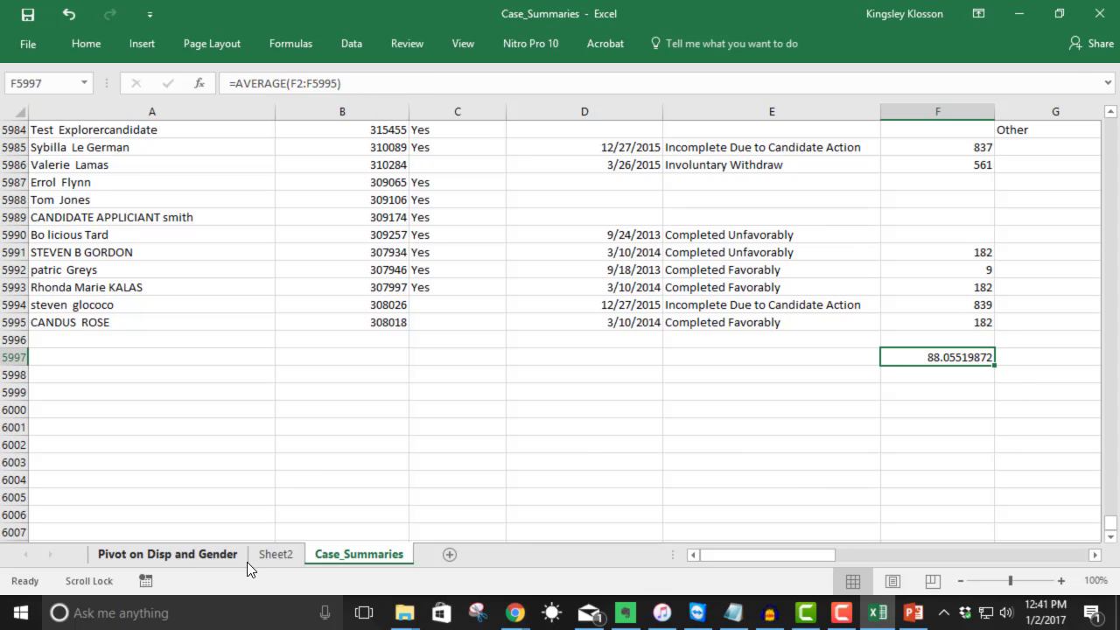
Delete Sheet2, which holds the average case duration PivotTable, from the workbook.
left_click(289, 554)
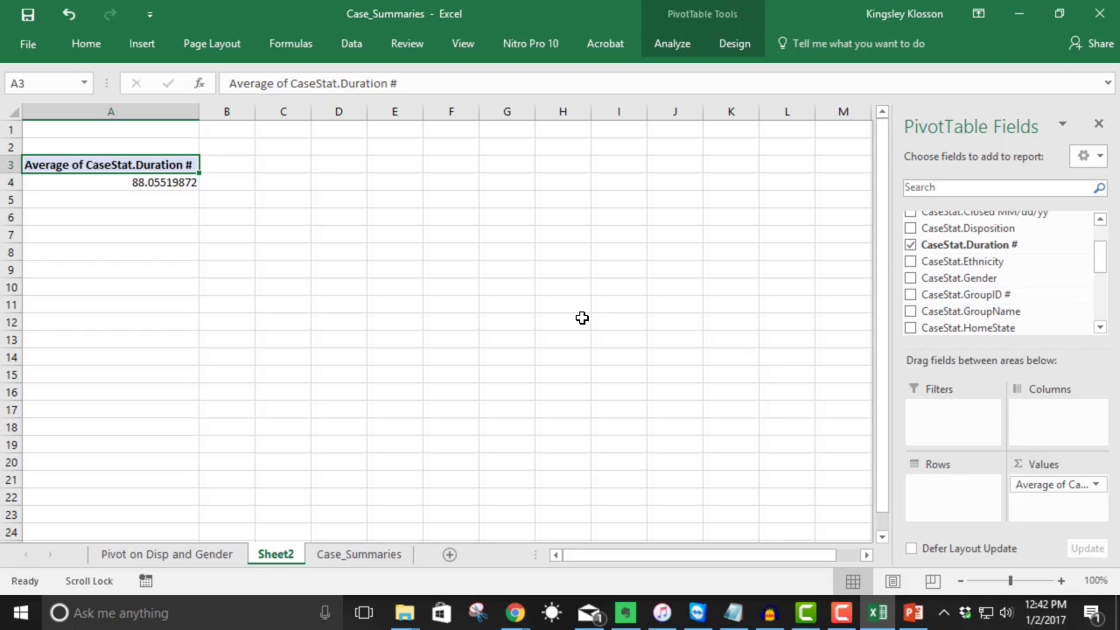
right_click(270, 554)
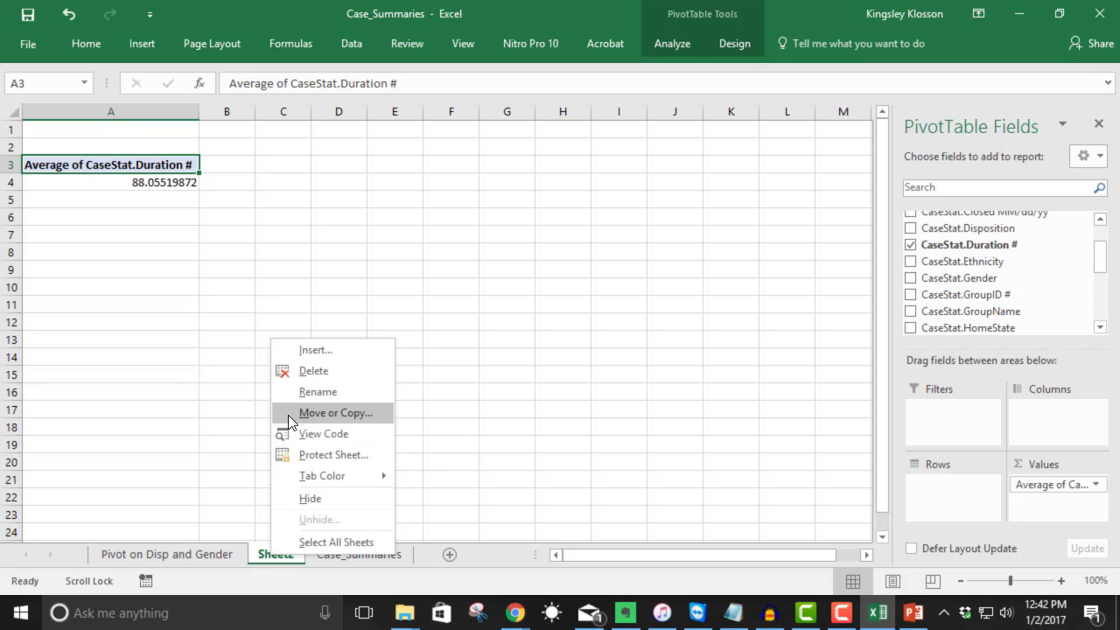
left_click(332, 371)
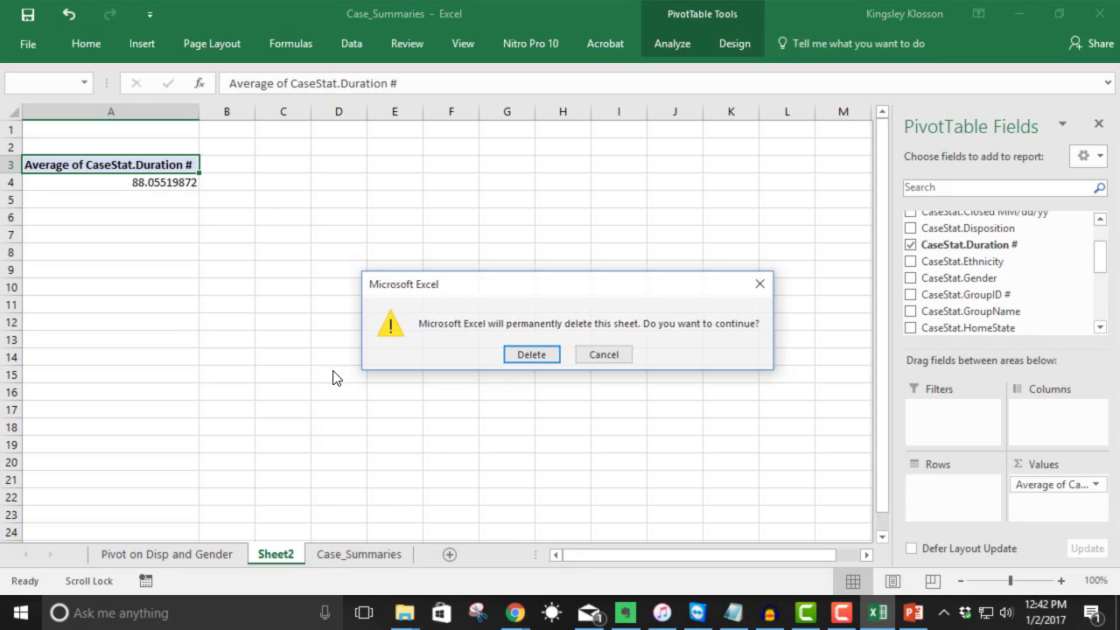
left_click(529, 355)
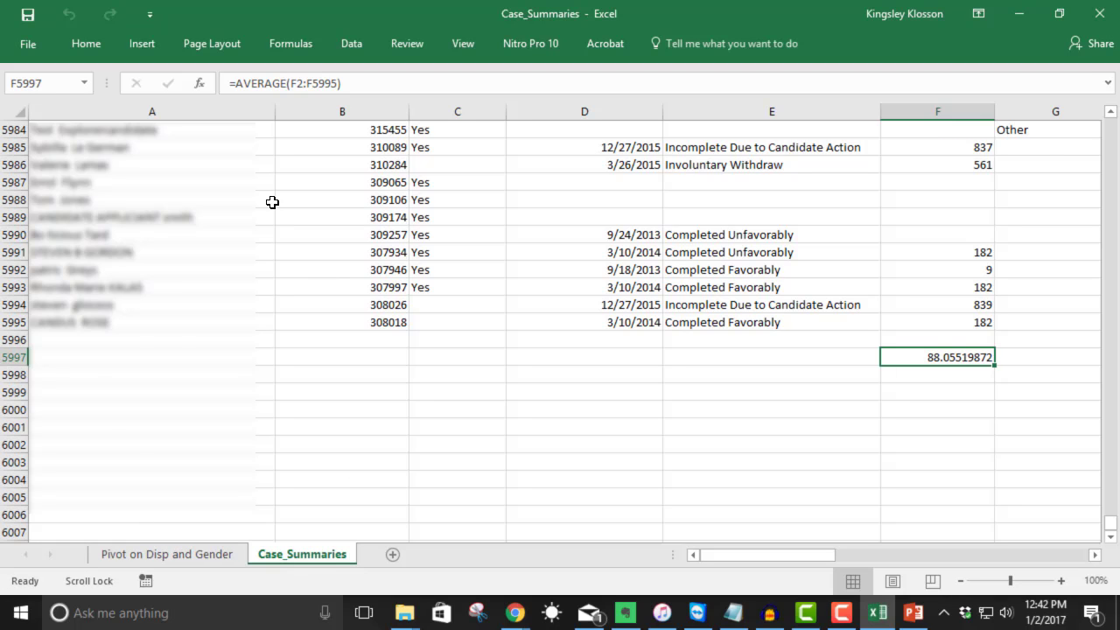
Create a PivotTable from all Case_Summaries data, columns A:T, on a new worksheet.
scroll(255, 290, "up", 3)
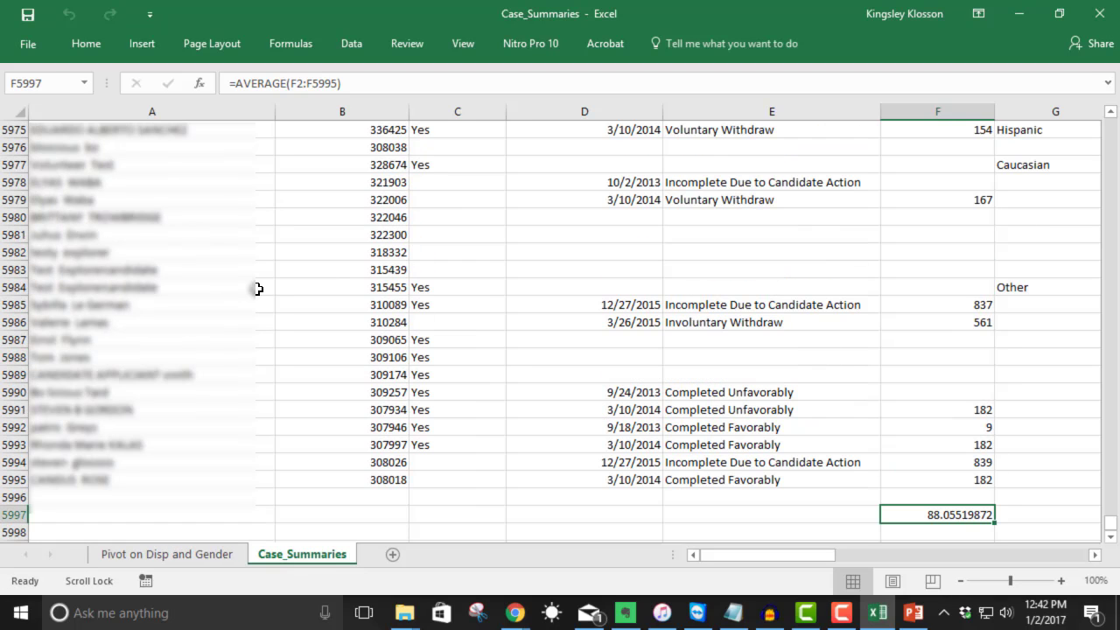
left_click(26, 113)
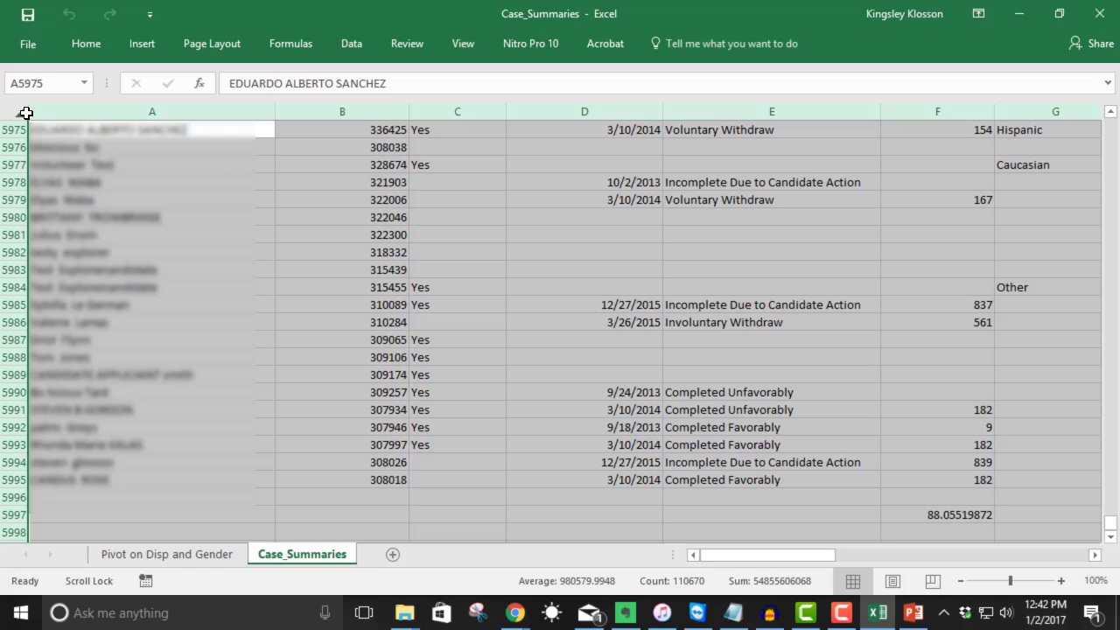
left_click(140, 42)
left_click(36, 84)
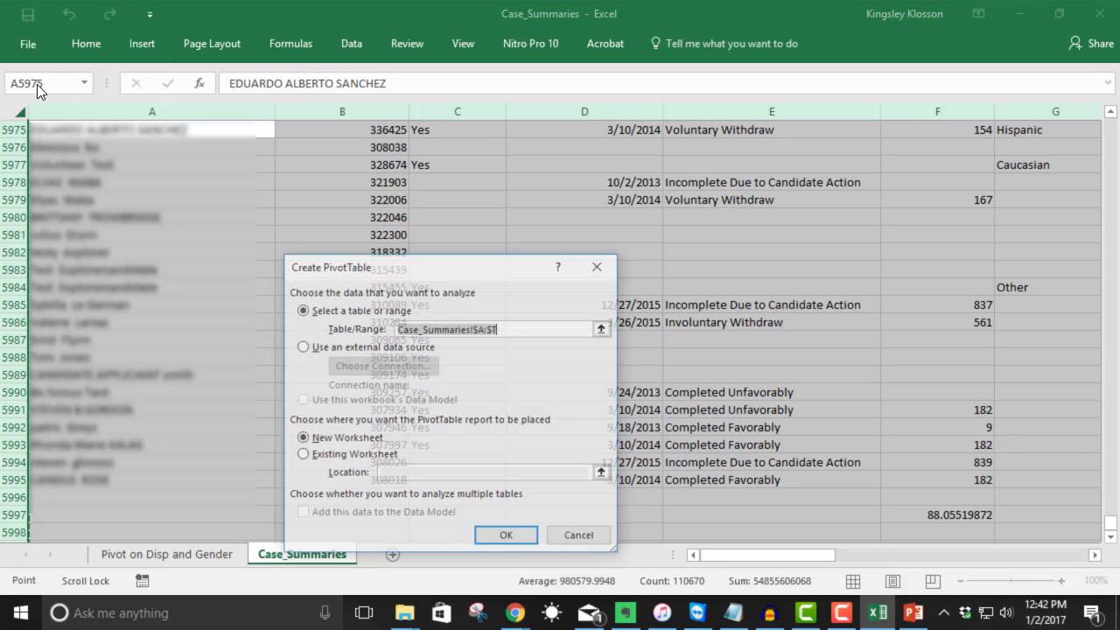
left_click(530, 535)
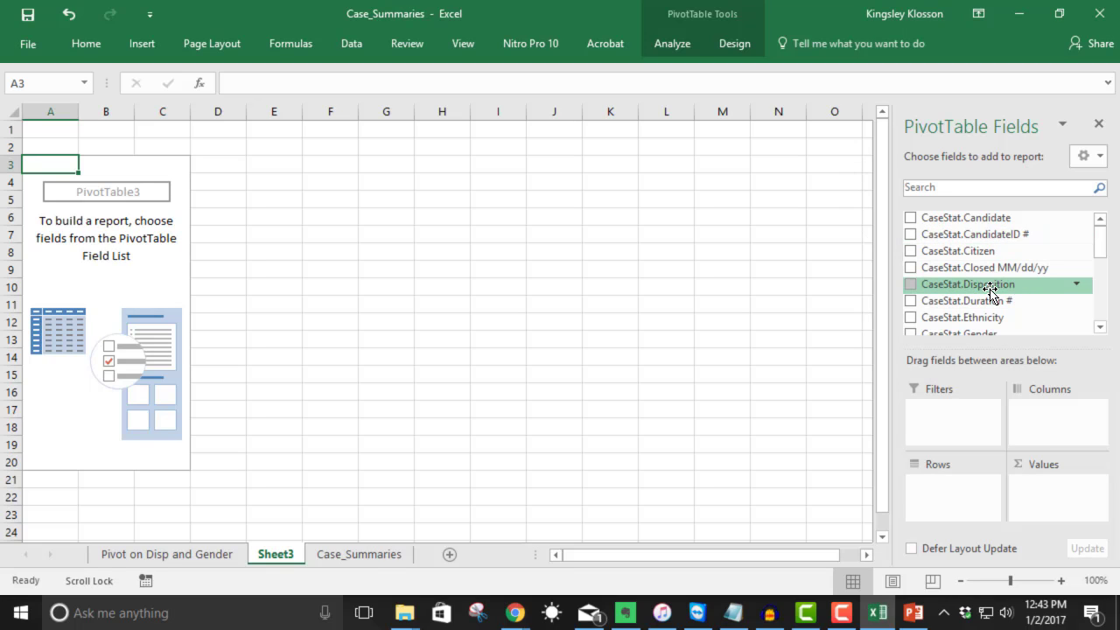
Lay out the new PivotTable with CaseStat.Disposition as rows and CaseStat.Ethnicity as columns.
left_click_drag(980, 284, 956, 492)
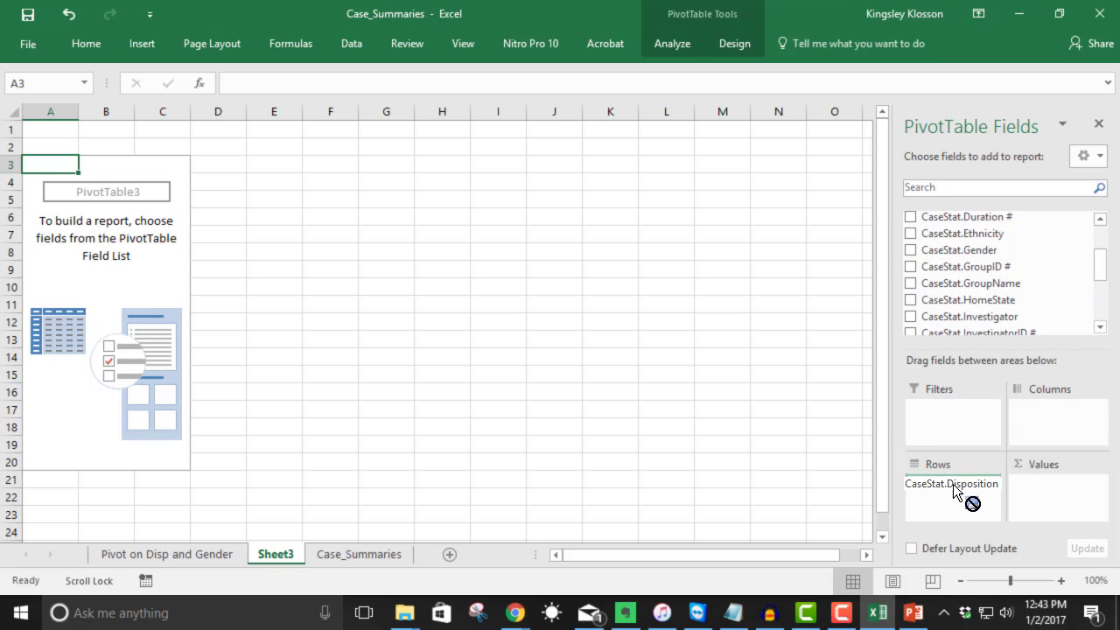
left_click_drag(956, 492, 957, 493)
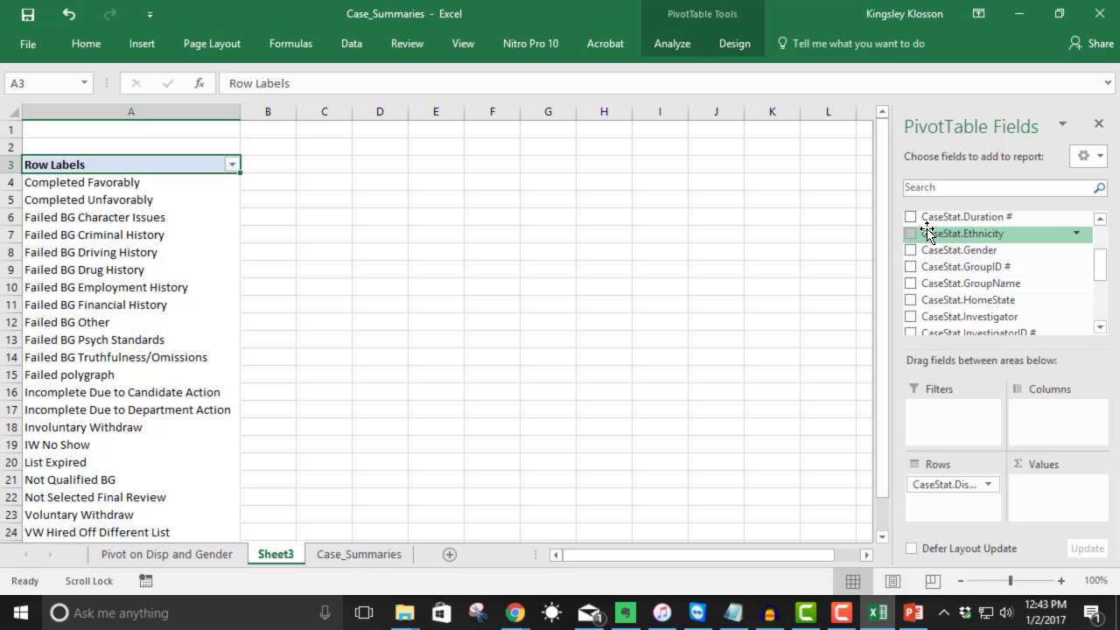
left_click_drag(928, 233, 1067, 428)
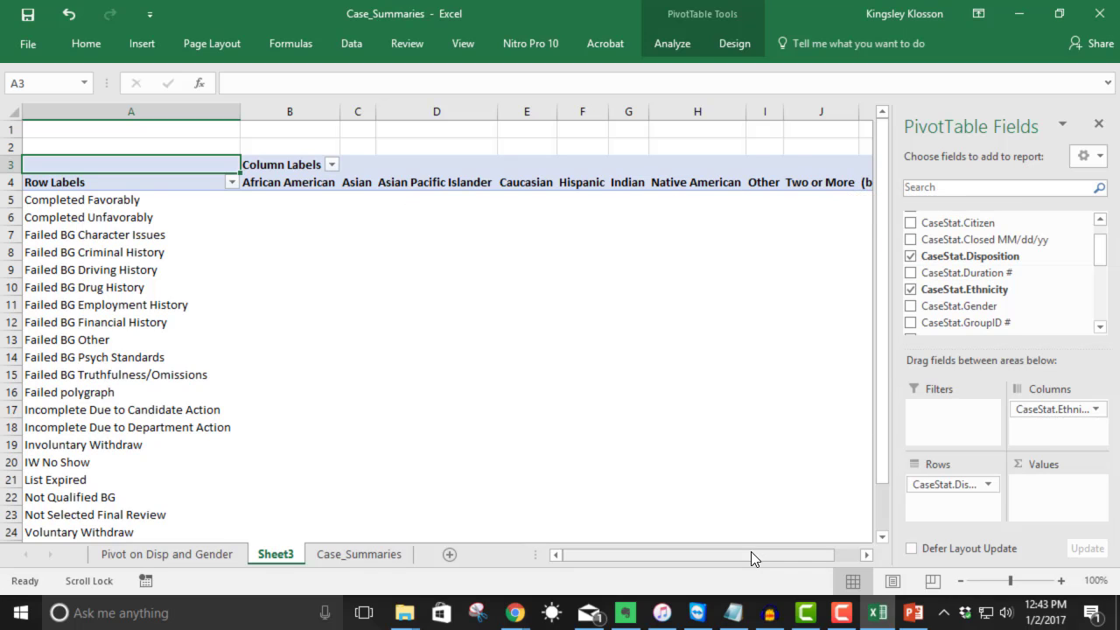
mouse_move(751, 553)
left_mouse_down()
mouse_move(793, 551)
mouse_move(741, 552)
left_mouse_up()
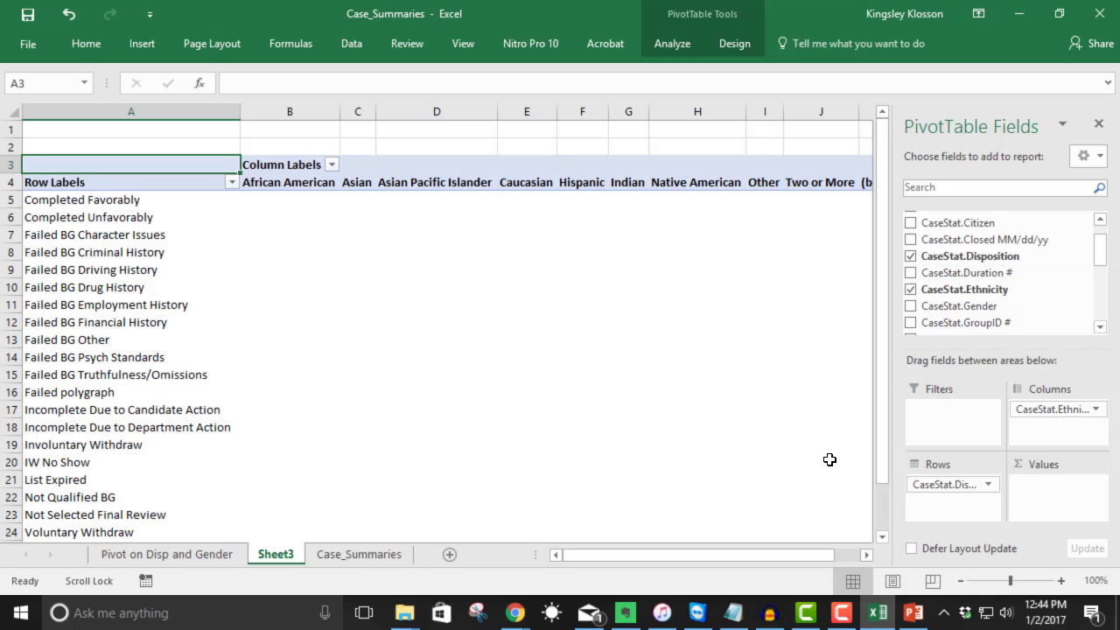
left_click(714, 200)
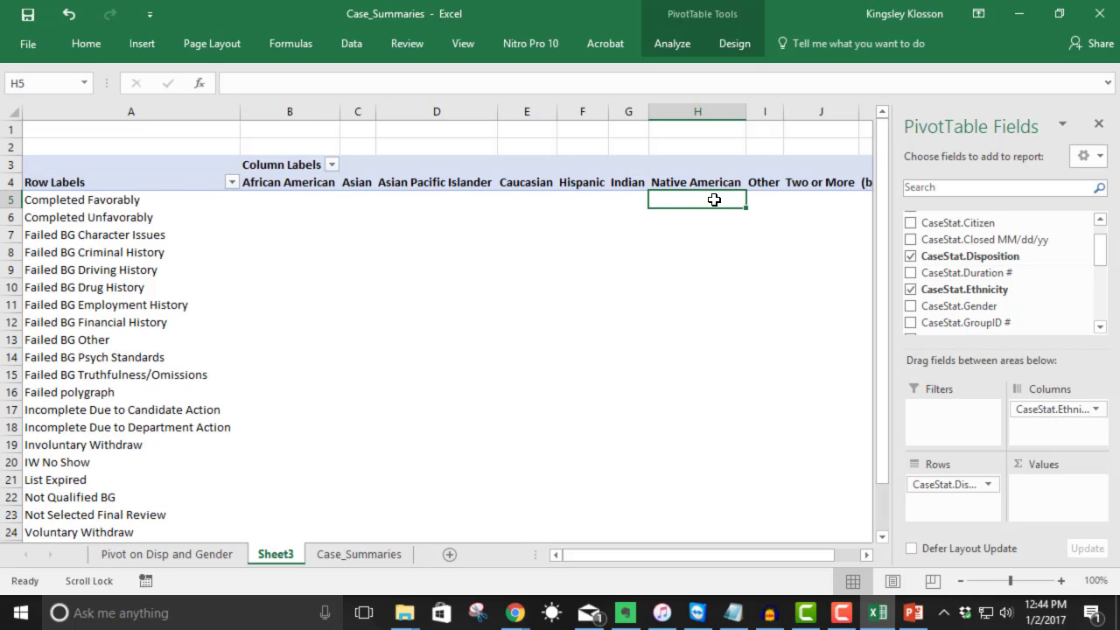
left_click(631, 200)
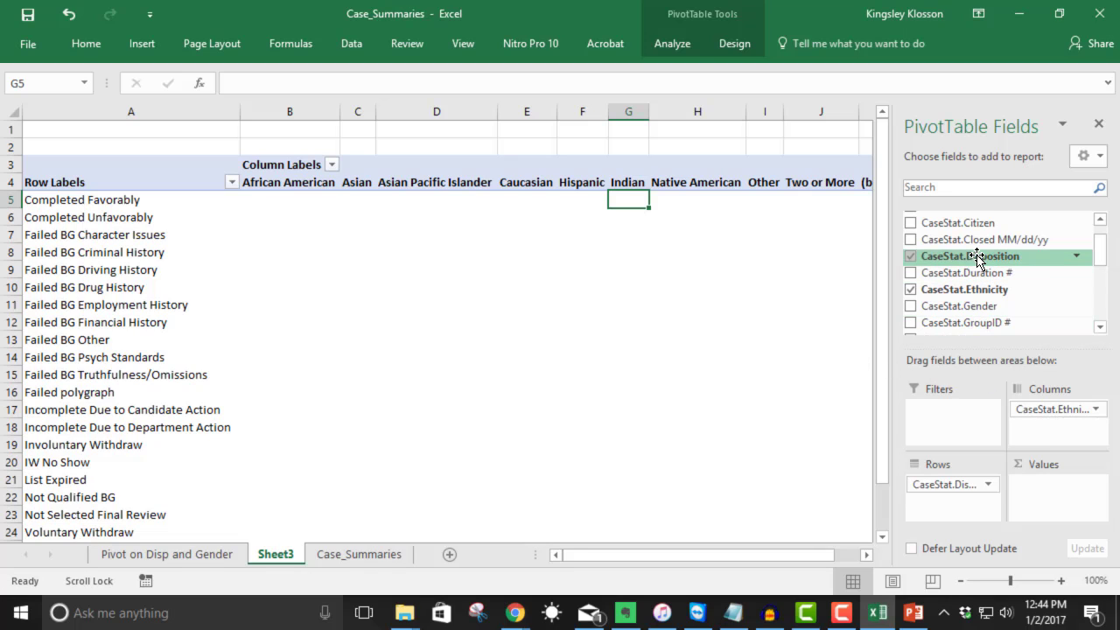
Add CaseStat.Disposition to the PivotTable's values and keep it summarized by Count.
left_click_drag(977, 259, 1069, 499)
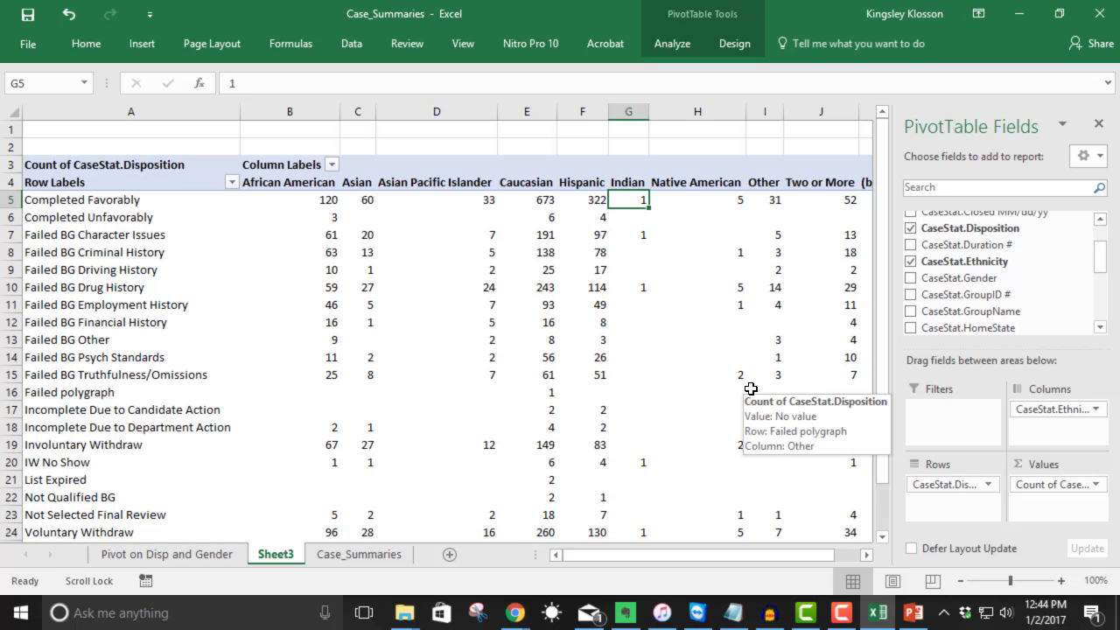
left_click(1093, 487)
left_click(1085, 474)
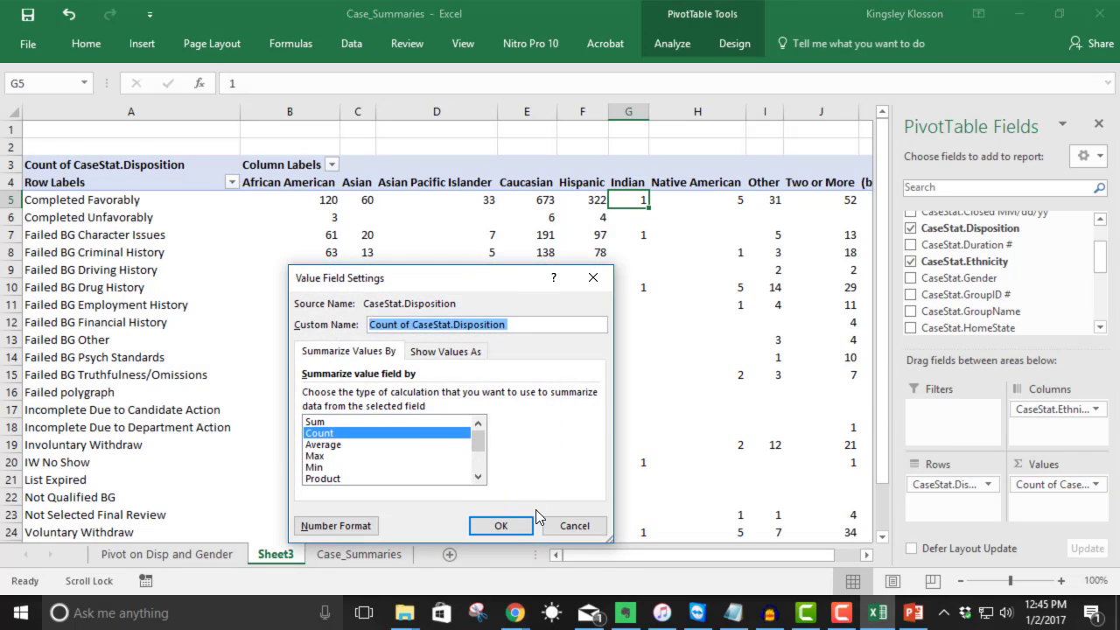
left_click(504, 525)
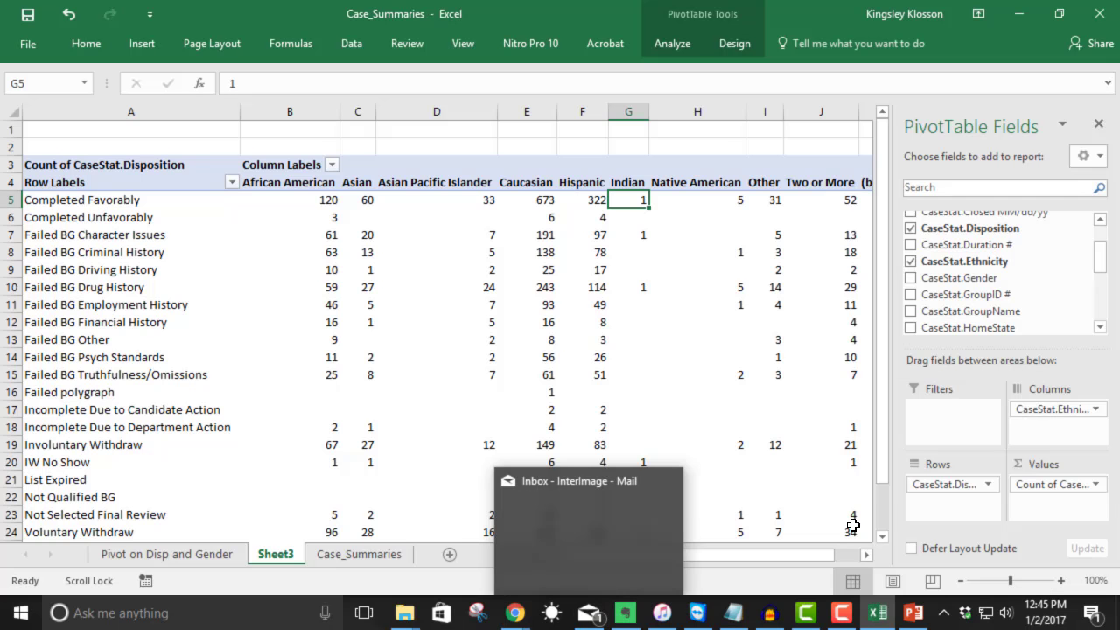
Review the Case_Summaries column headers, including CaseStat.Duration #, and glance at the Female Dispositions slide in PowerPoint before returning to Excel.
mouse_move(811, 317)
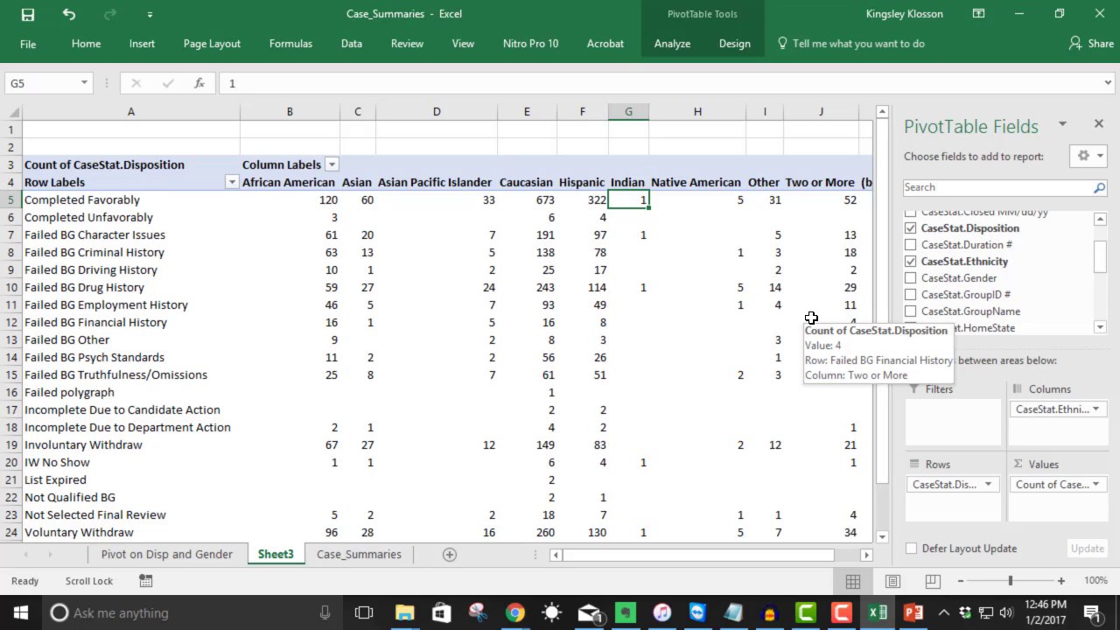
left_click(344, 554)
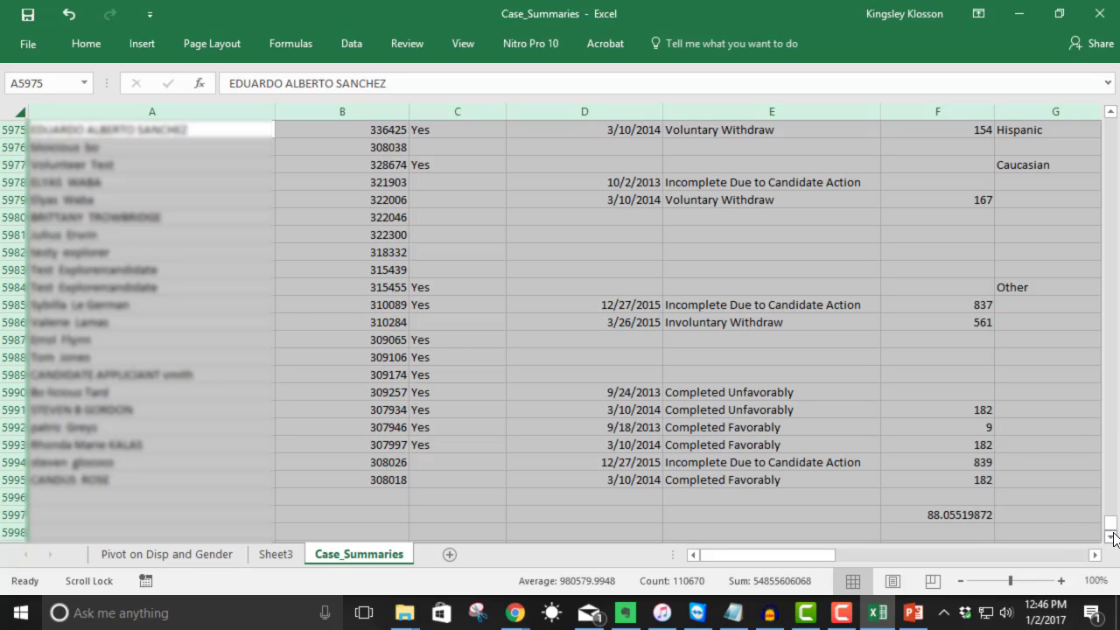
left_click_drag(1110, 523, 1068, 25)
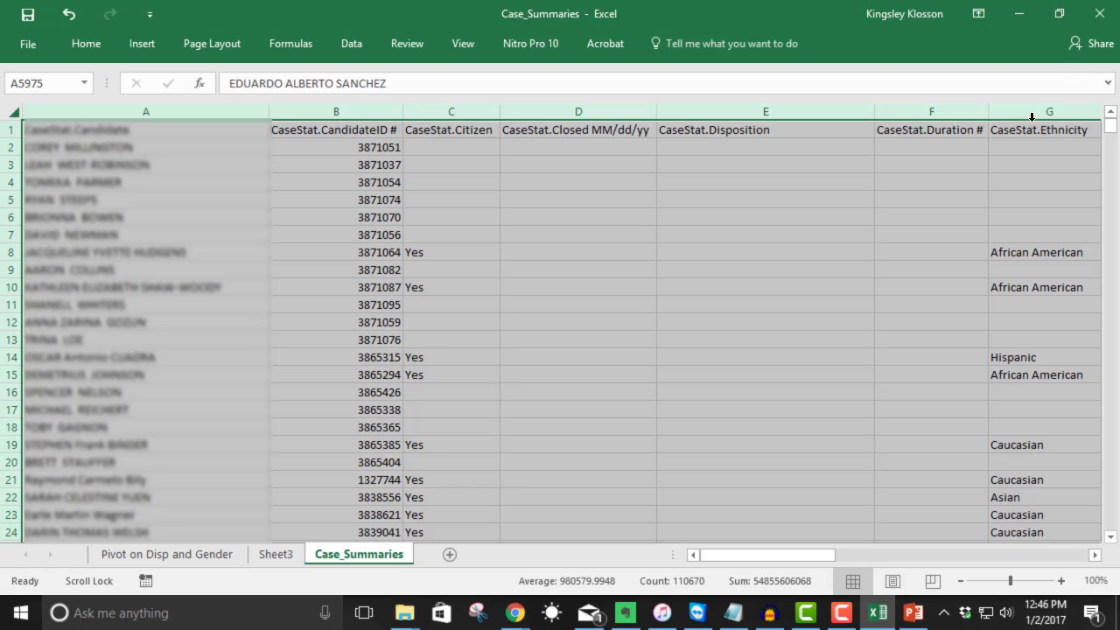
left_click(953, 130)
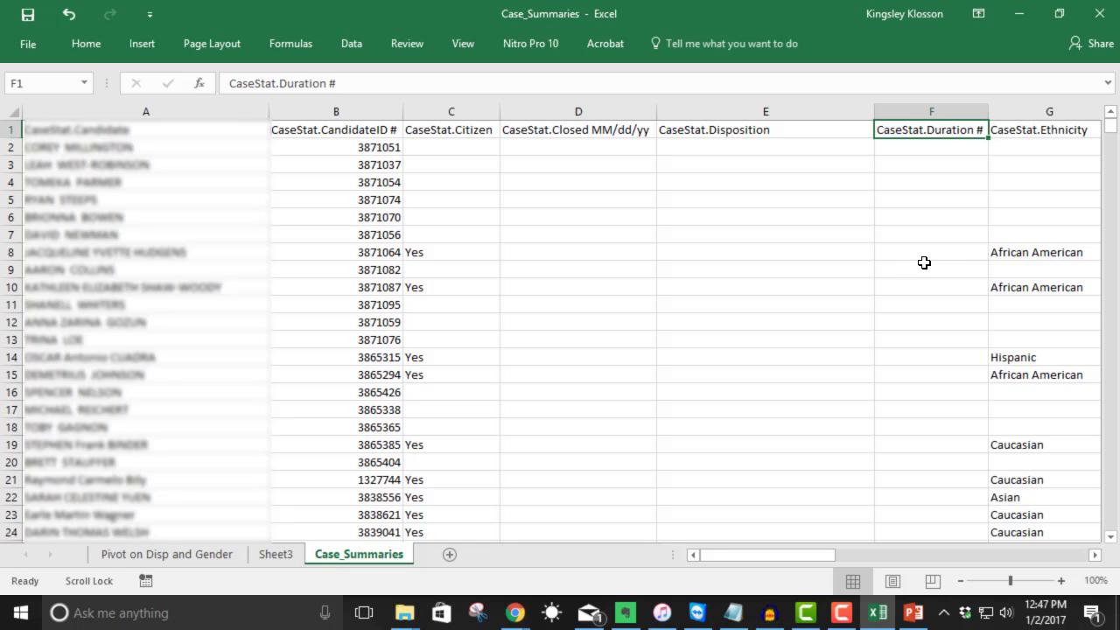
left_click(879, 610)
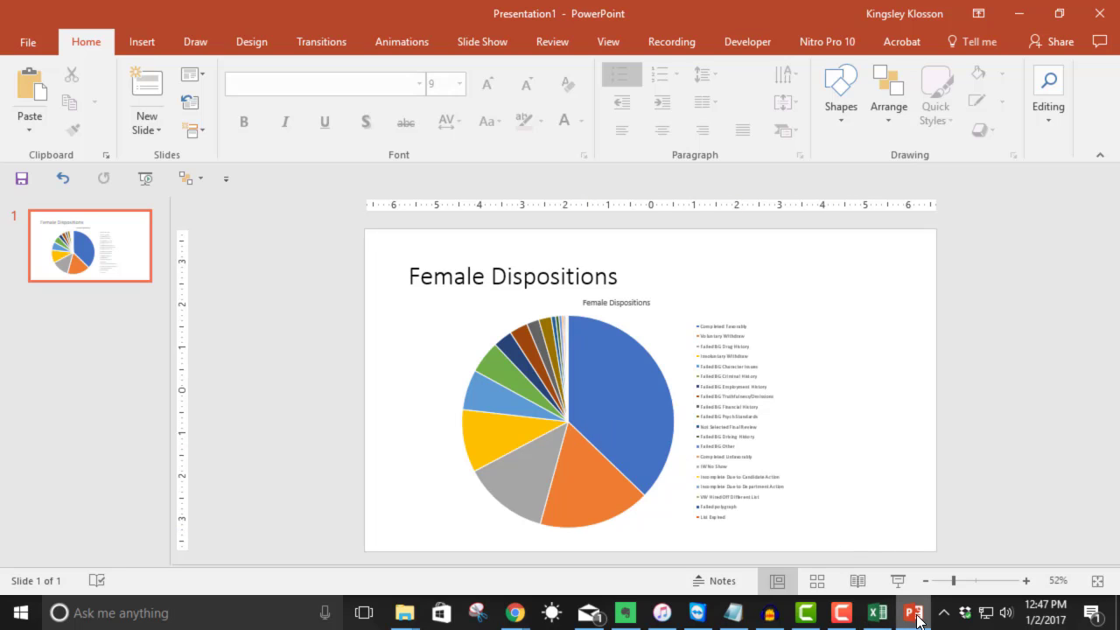
left_click(878, 612)
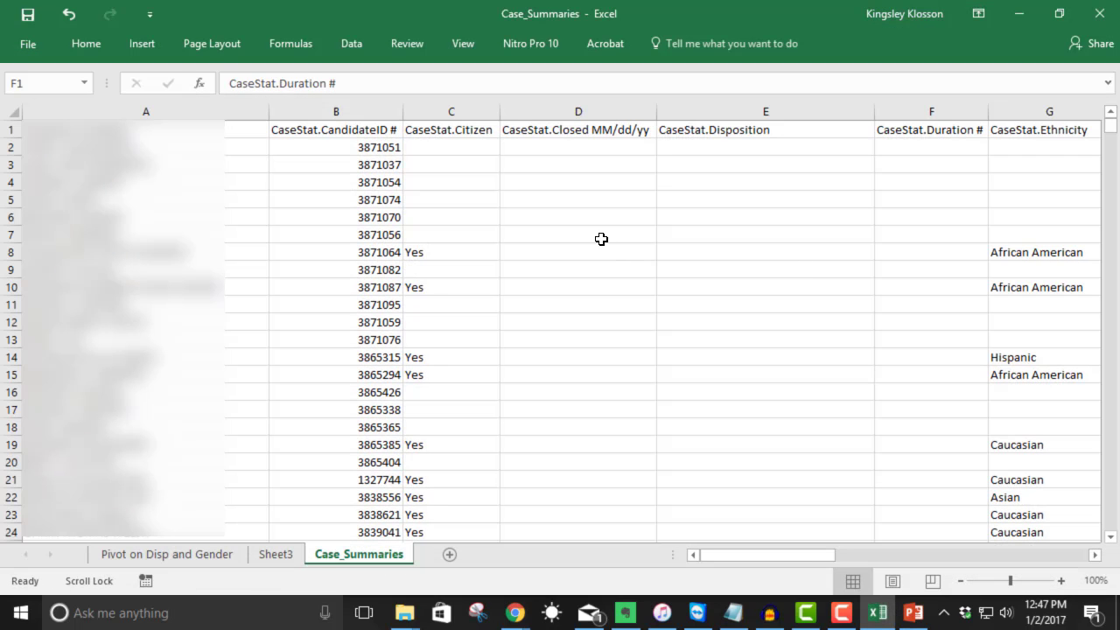
Add CaseStat.Closed MM/dd/yy as a report filter to the PivotTable on Sheet3.
left_click(275, 555)
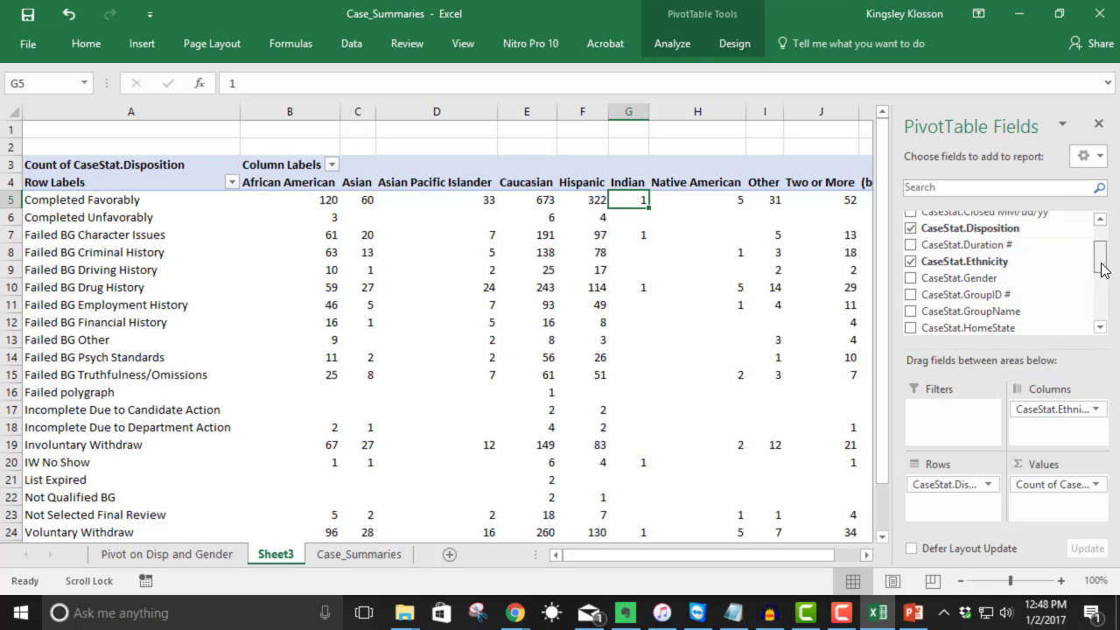
left_click_drag(1103, 270, 1103, 244)
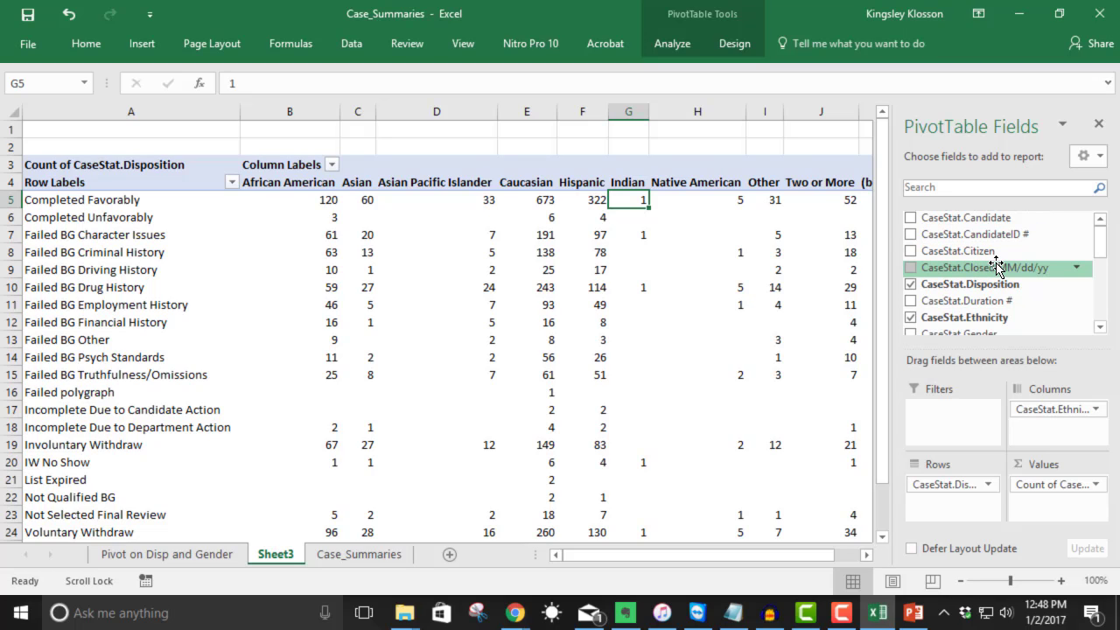
scroll(996, 265, "down", 1)
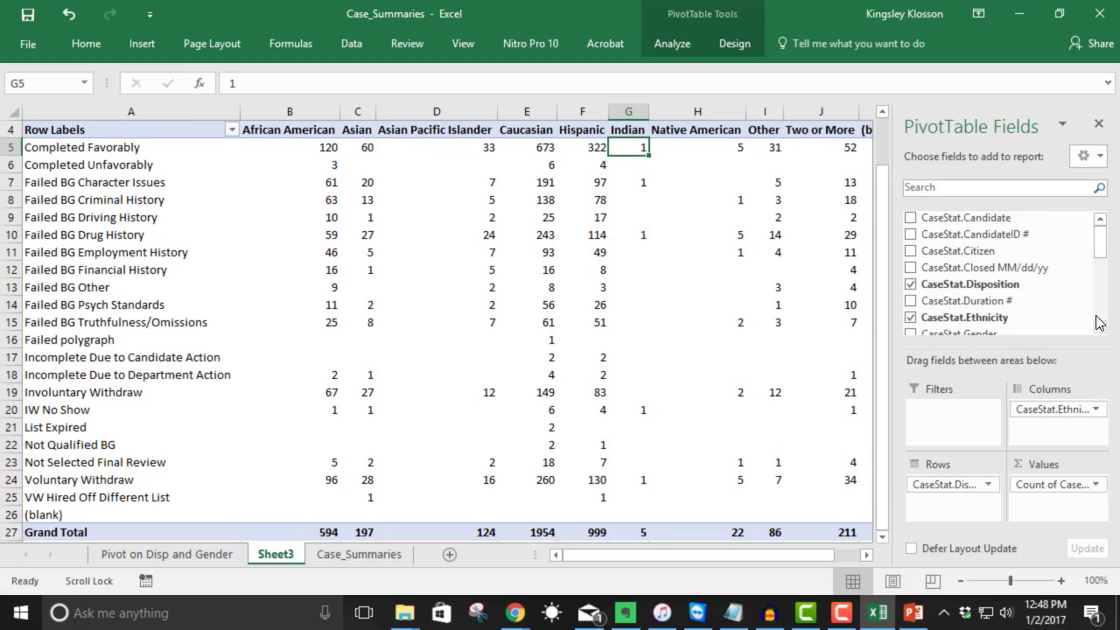
scroll(1106, 315, "down", 2)
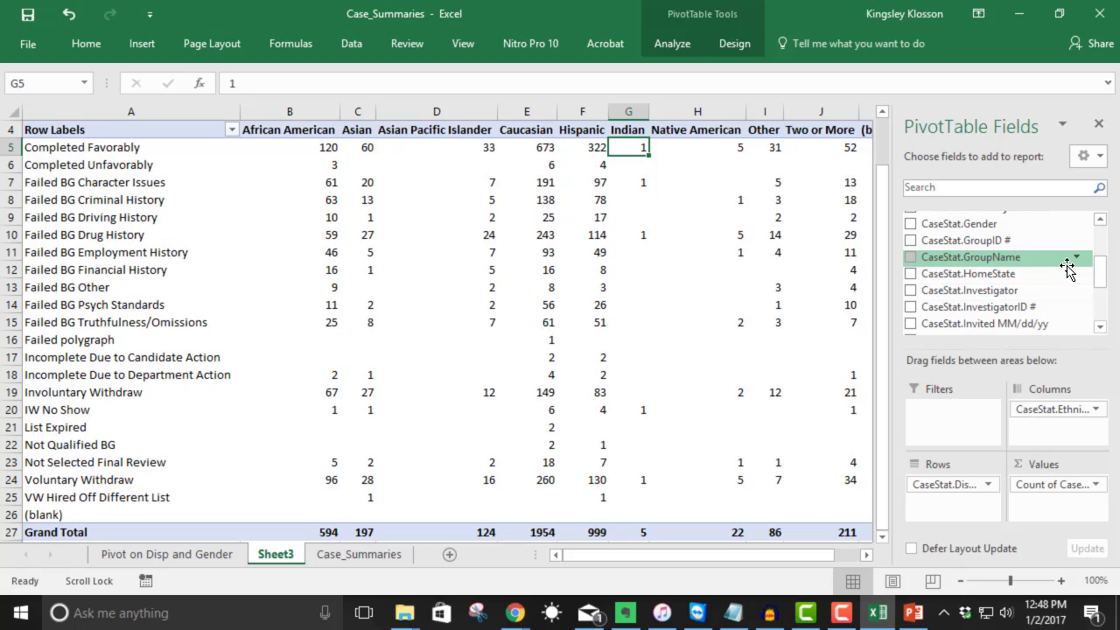
left_click_drag(1102, 285, 1100, 210)
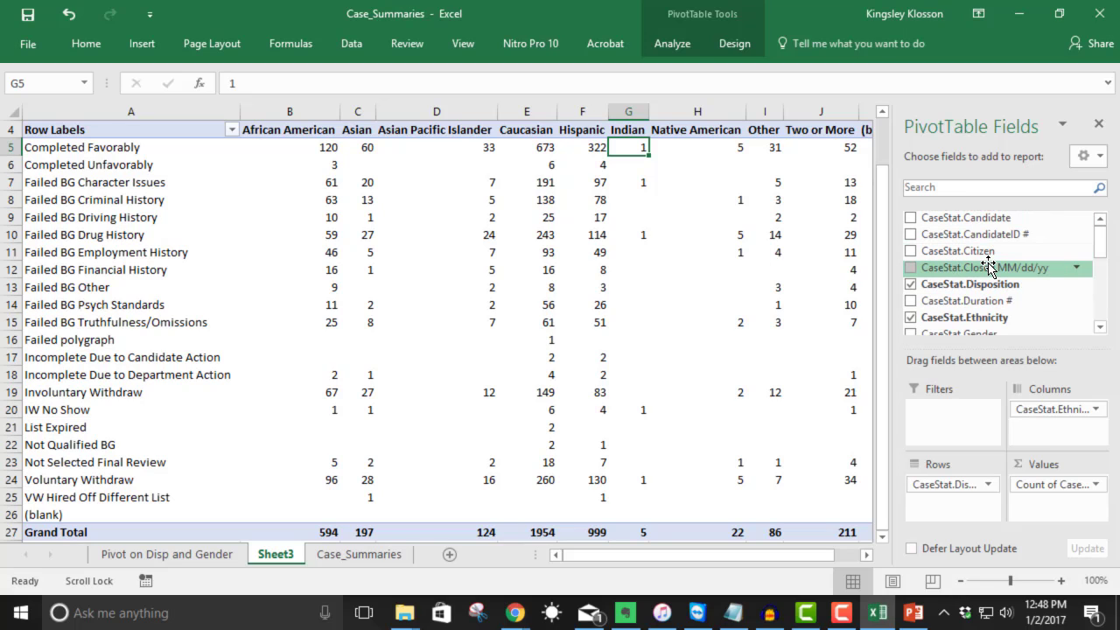
left_click_drag(989, 267, 940, 419)
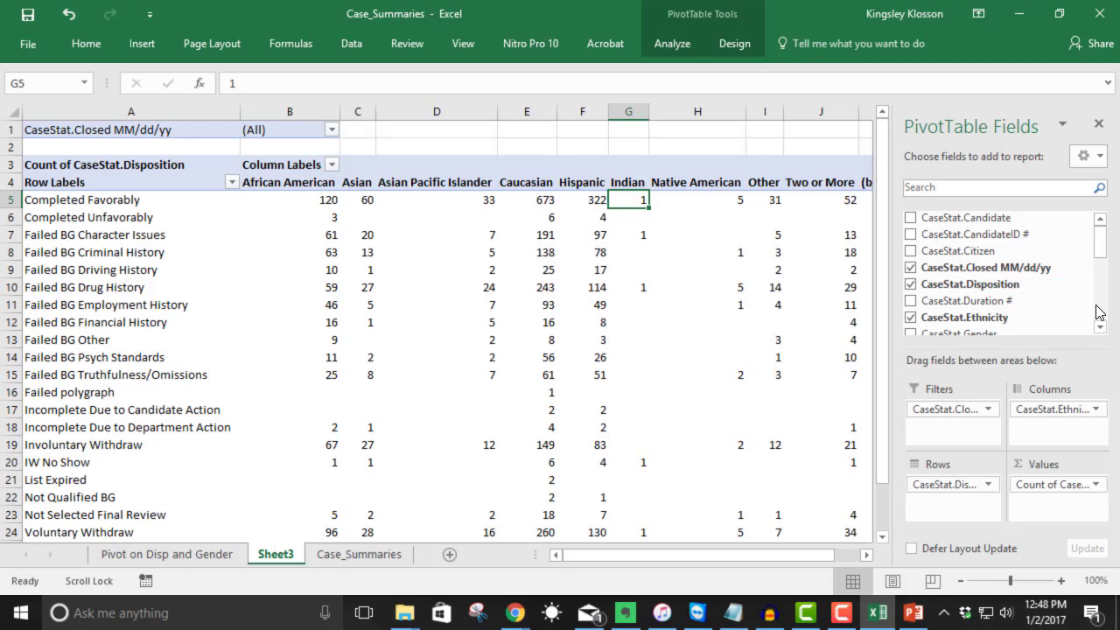
Add CaseStat.Opened MM/dd/yy to the PivotTable's rows under the dispositions, and expand 2016 into quarters and Qtr1 into months.
scroll(1097, 306, "down", 2)
scroll(1100, 312, "down", 2)
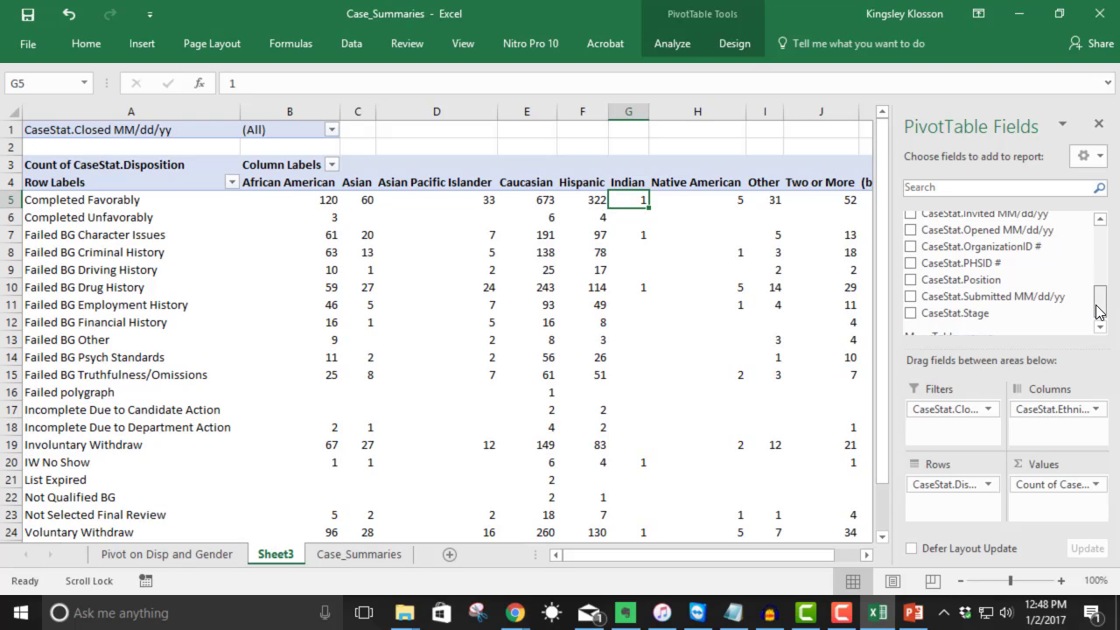
scroll(1100, 313, "down", 1)
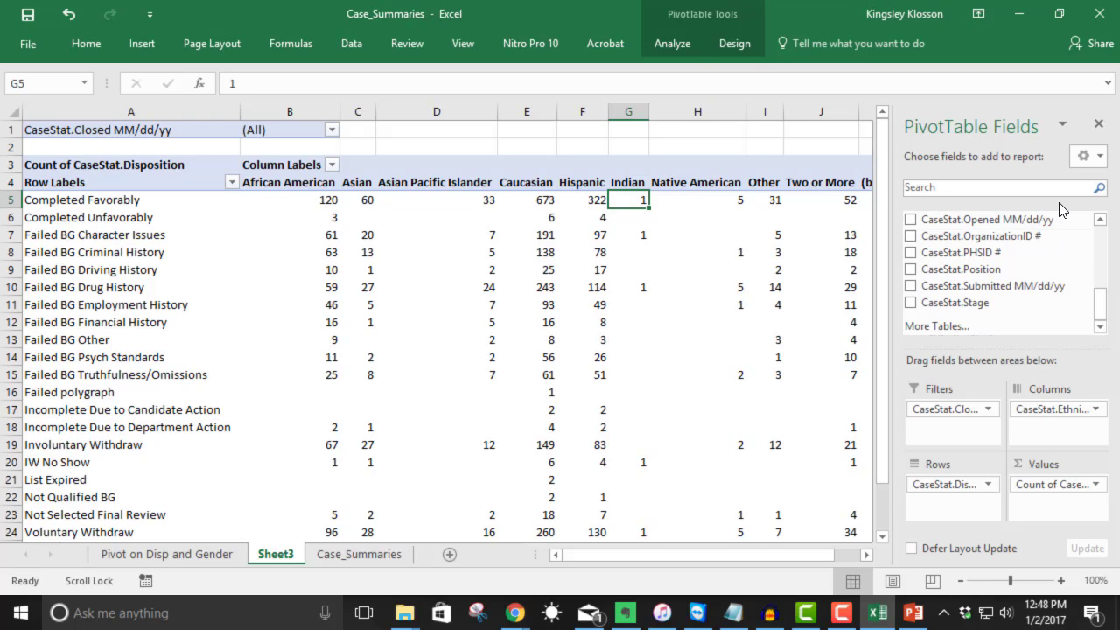
left_click_drag(1028, 216, 976, 521)
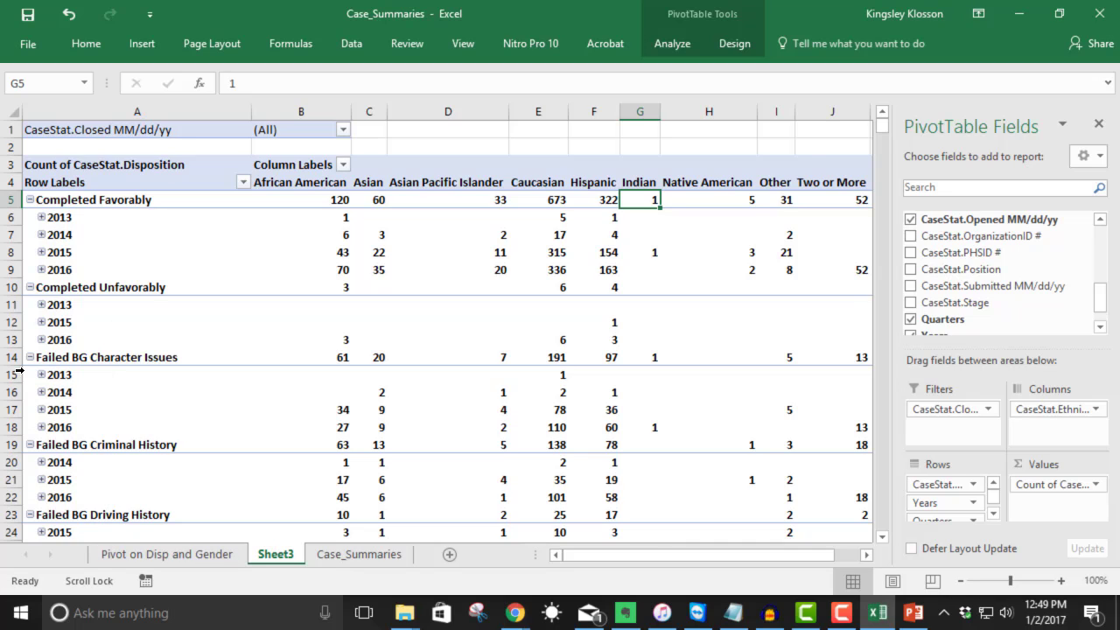
left_click(40, 427)
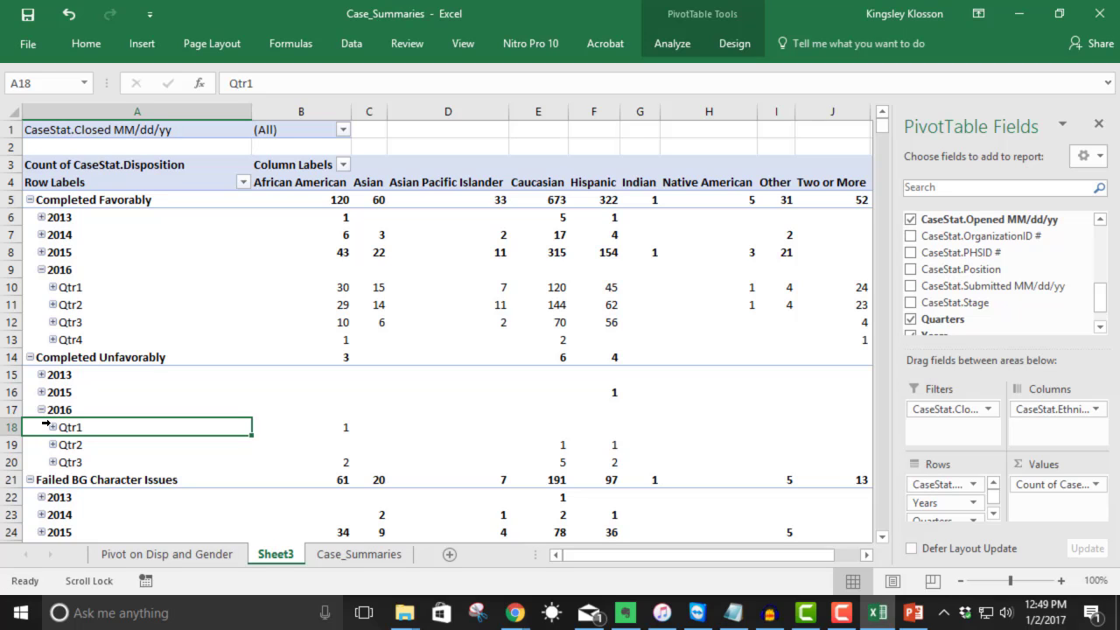
left_click(52, 427)
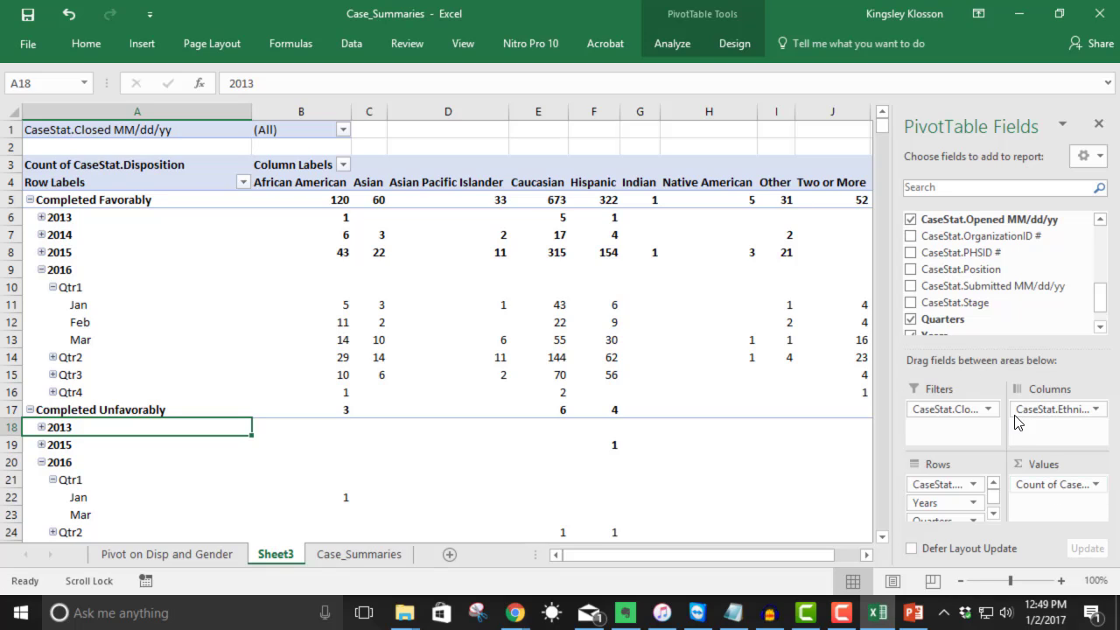
left_click(975, 486)
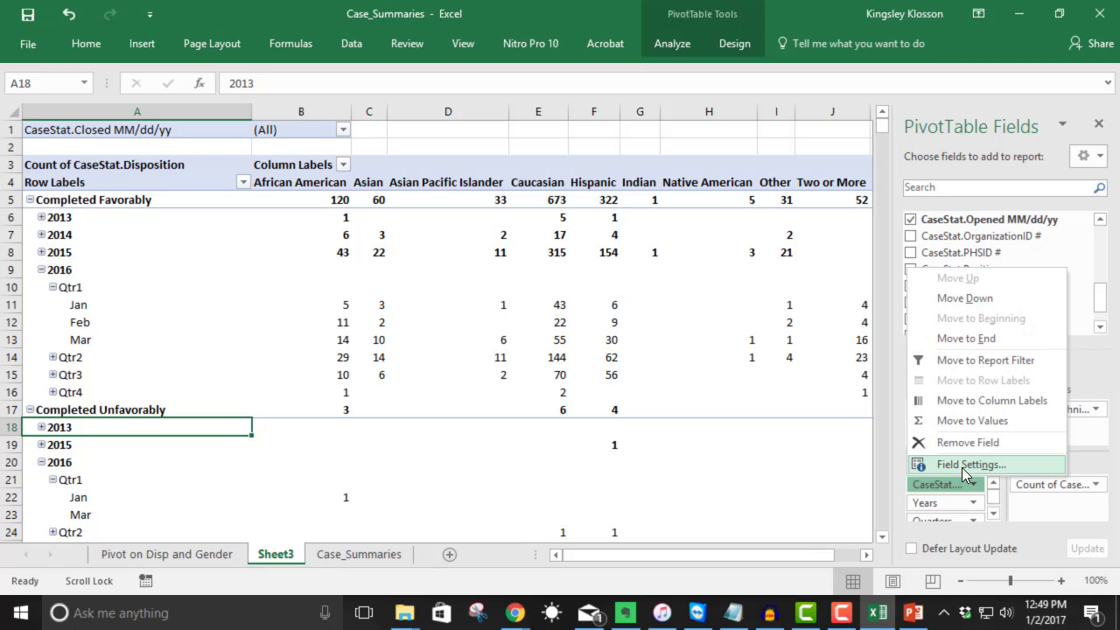
left_click(962, 468)
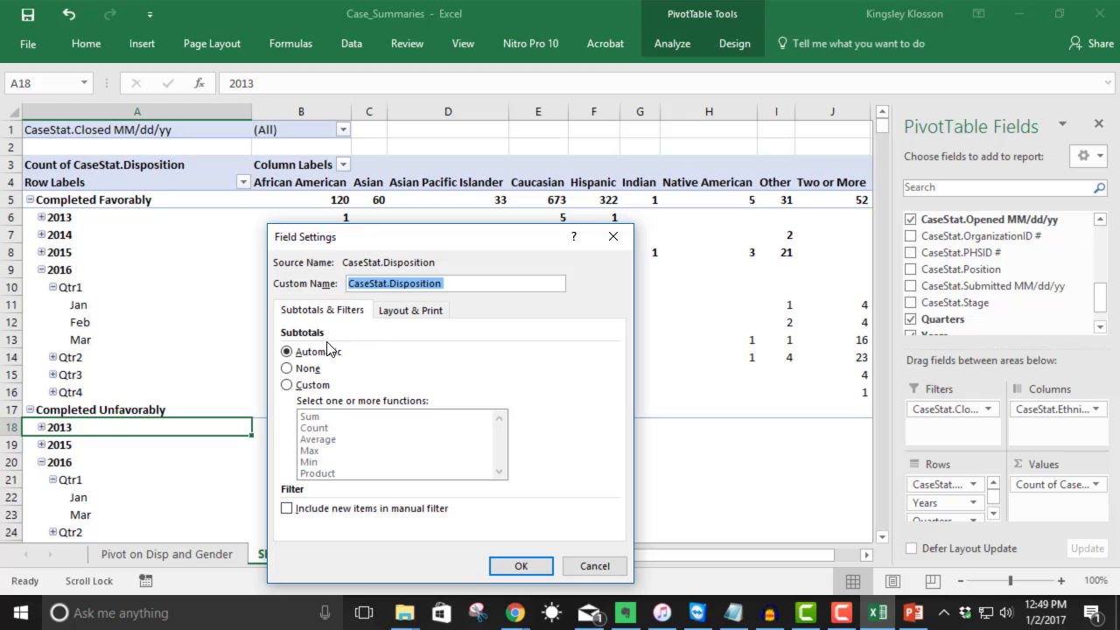
left_click(624, 565)
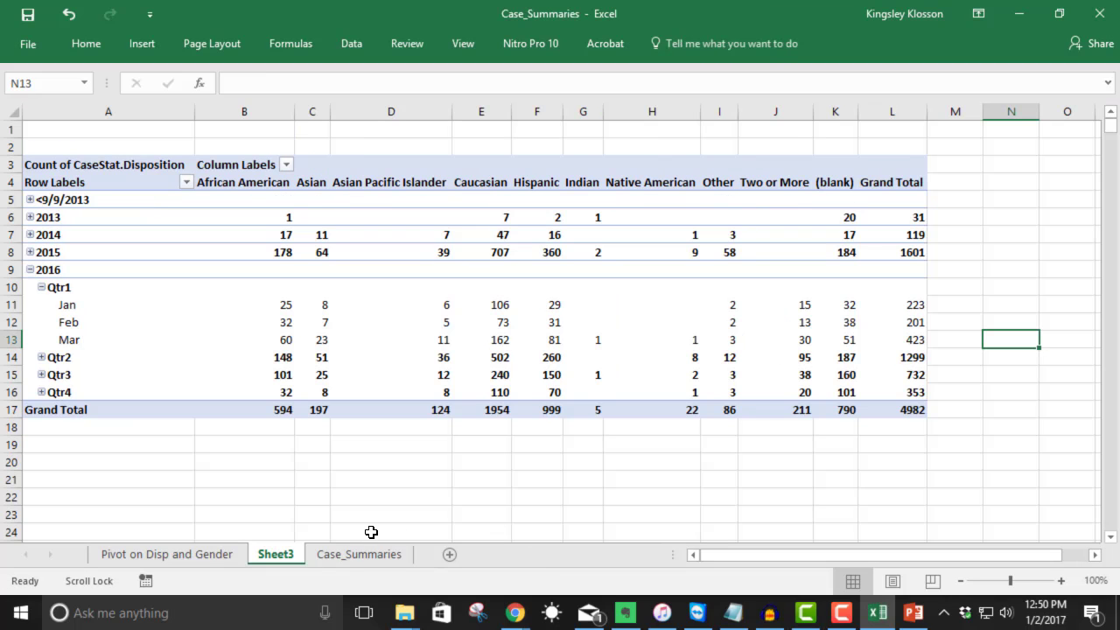
Create a new PivotTable from all the data on the Case_Summaries sheet and place it on a new worksheet.
left_click(345, 557)
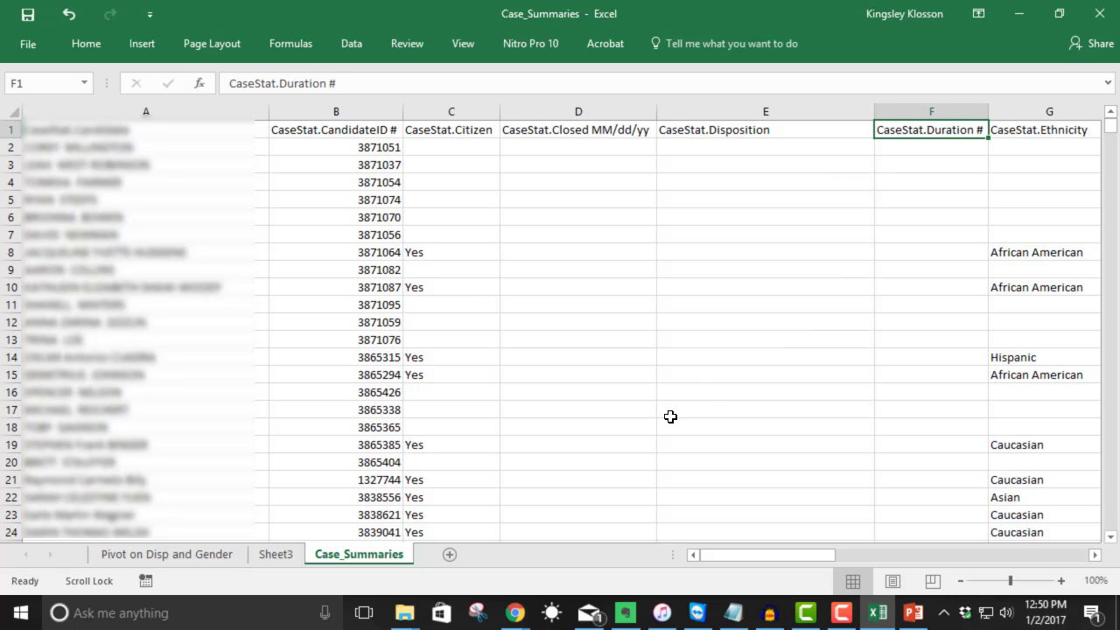
left_click(17, 110)
left_click(149, 41)
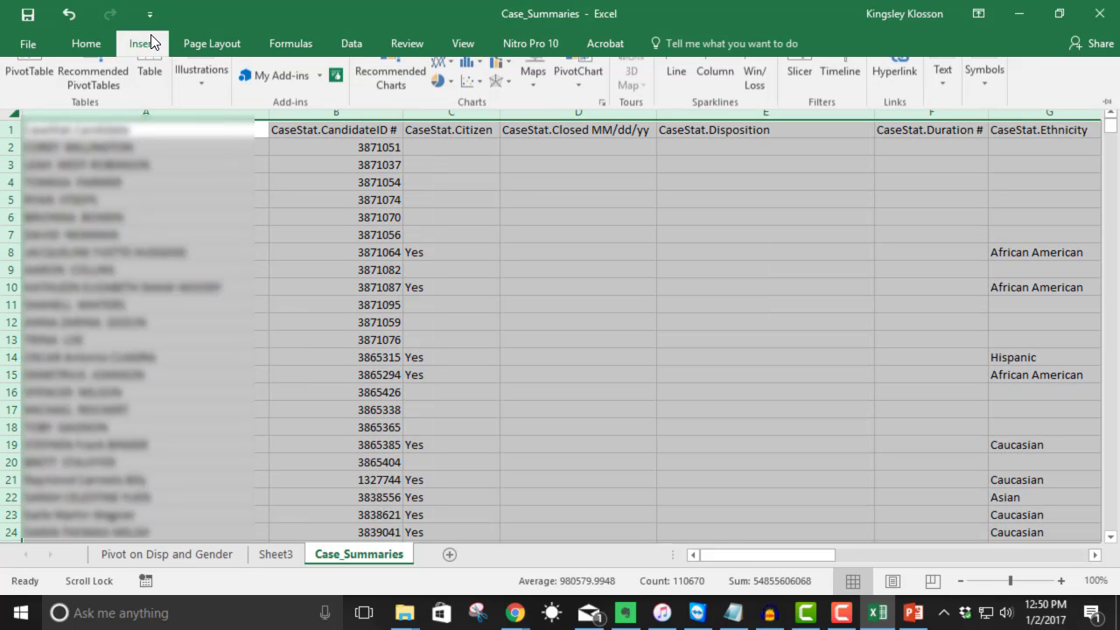
left_click(35, 69)
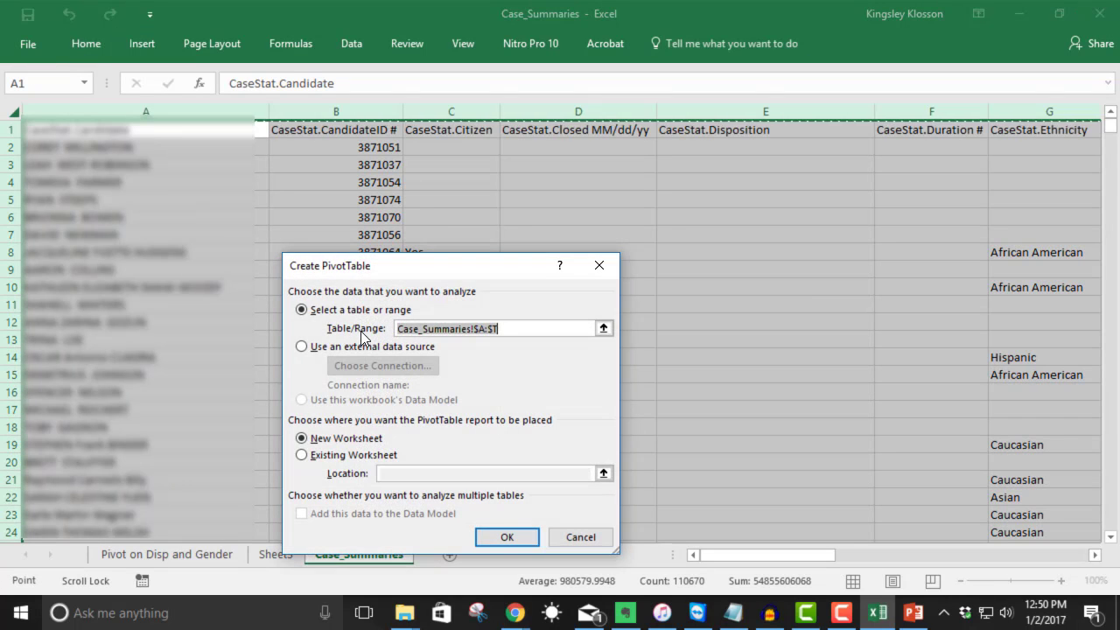
left_click(508, 538)
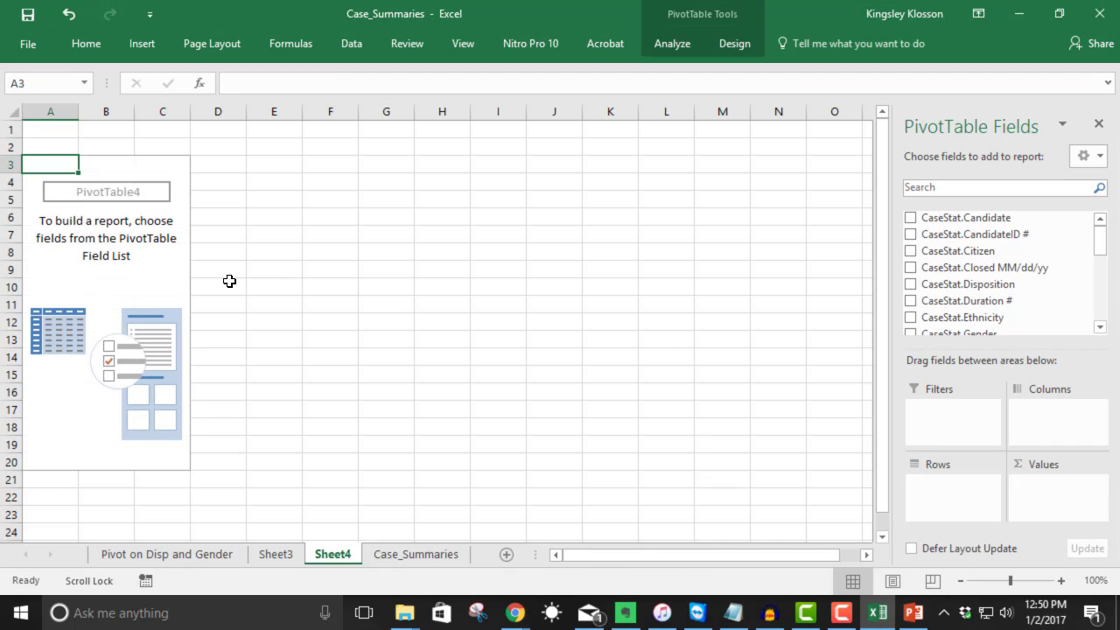